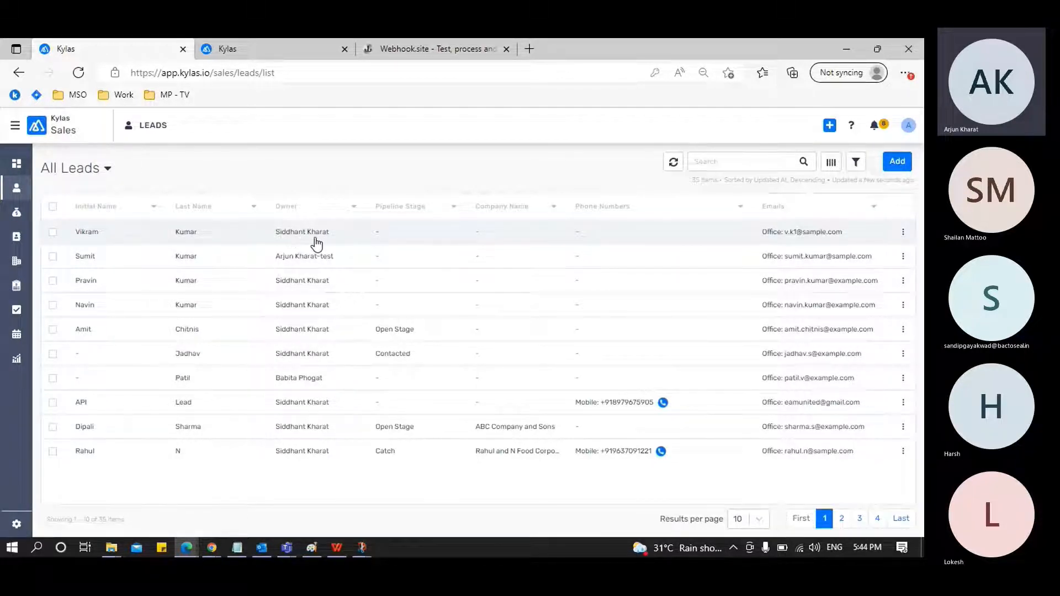
View the logged-in user's account profile and close it without changes
left_click(909, 126)
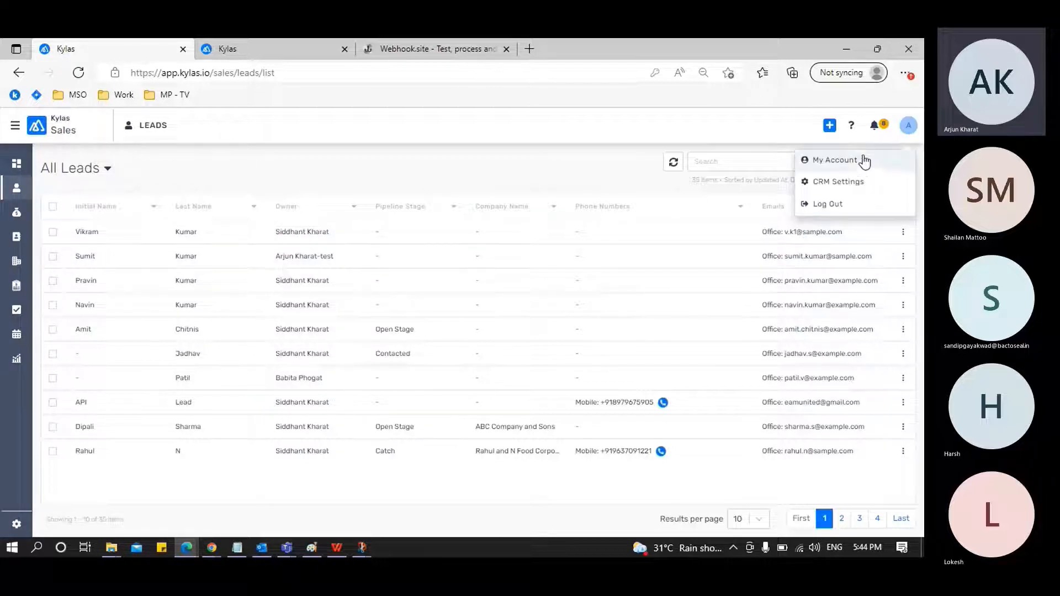
left_click(857, 160)
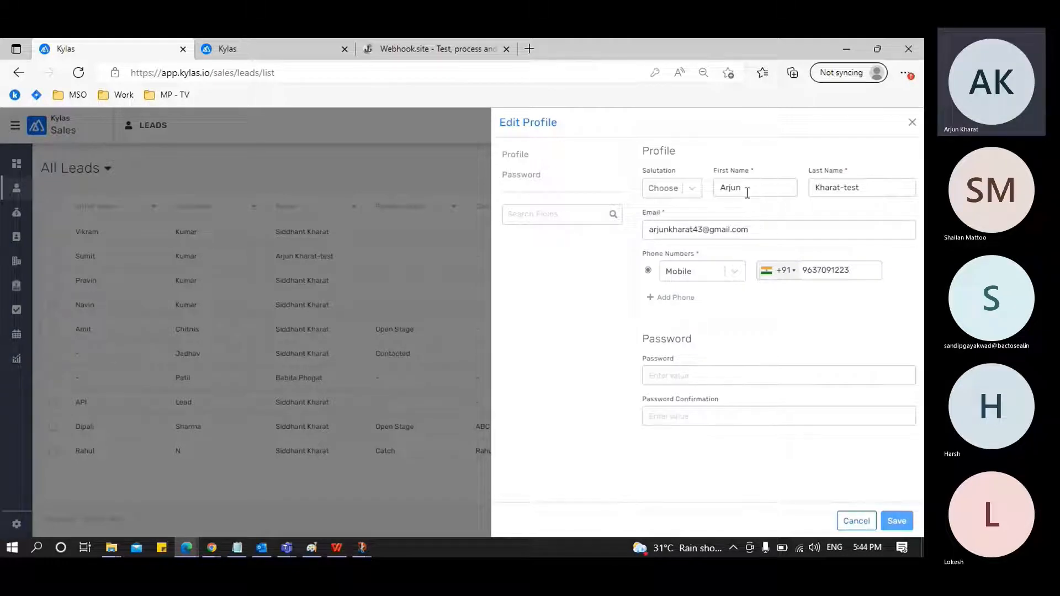
left_click(909, 127)
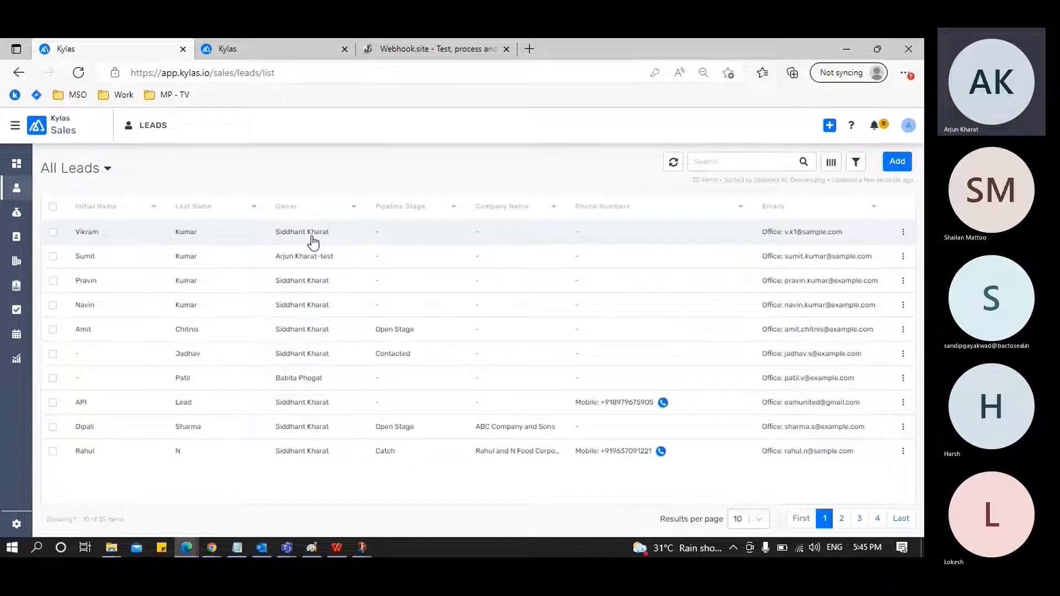
Open the newest lead in the All Leads list and examine its Internals fields, especially Created Via Type and Created Via Id
left_click(179, 235)
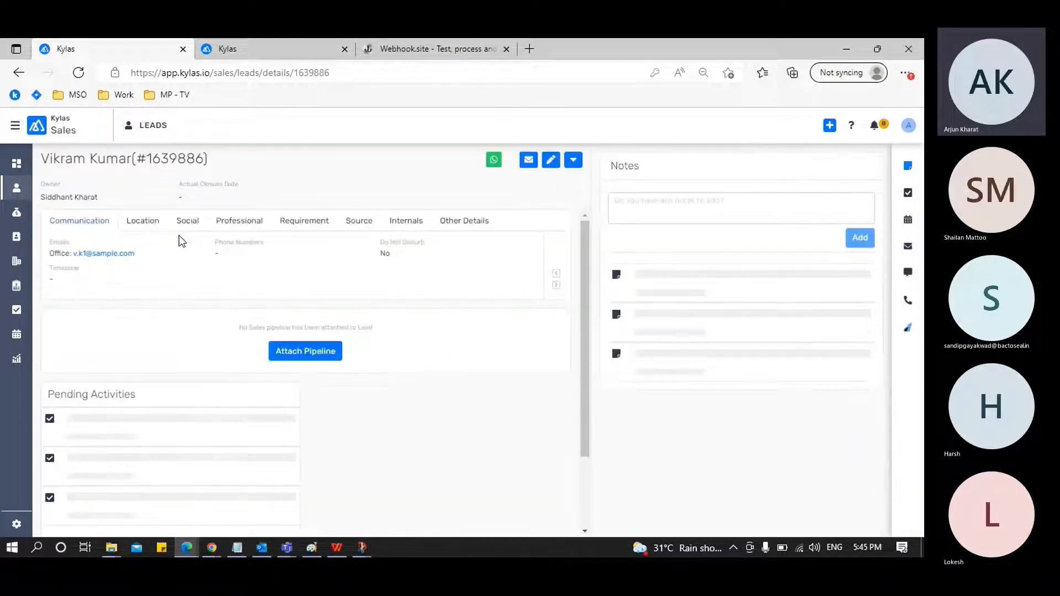
left_click(405, 223)
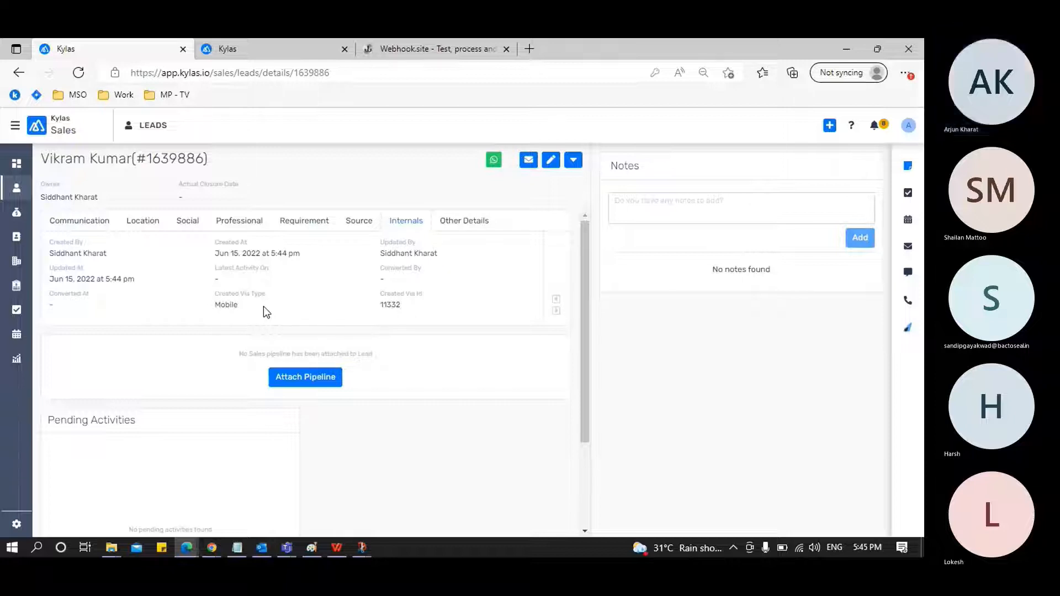
double_click(389, 305)
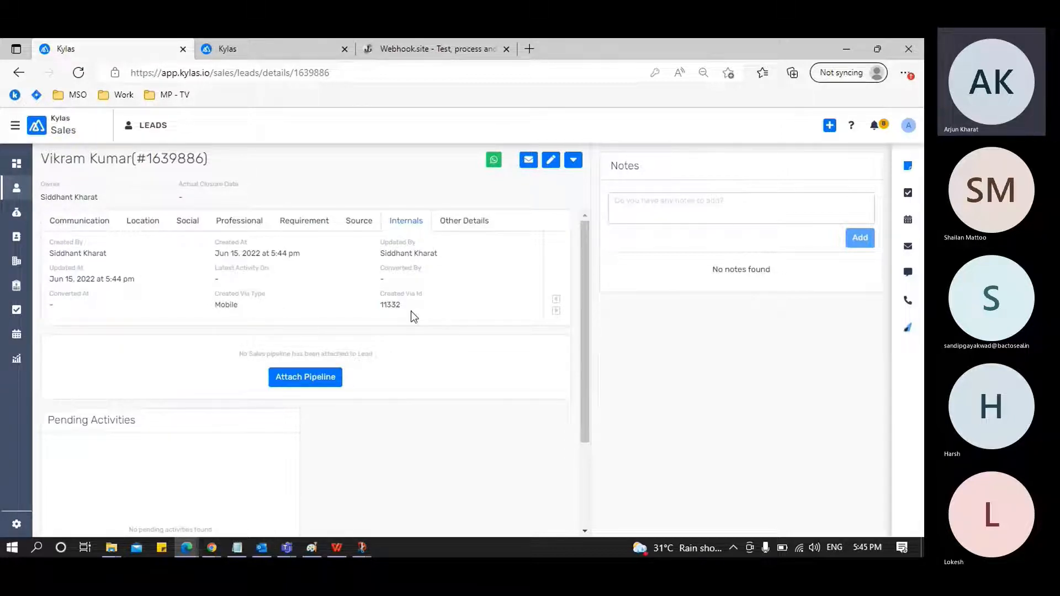
Open the Manage Users list in the Kylas setup page
left_click(254, 41)
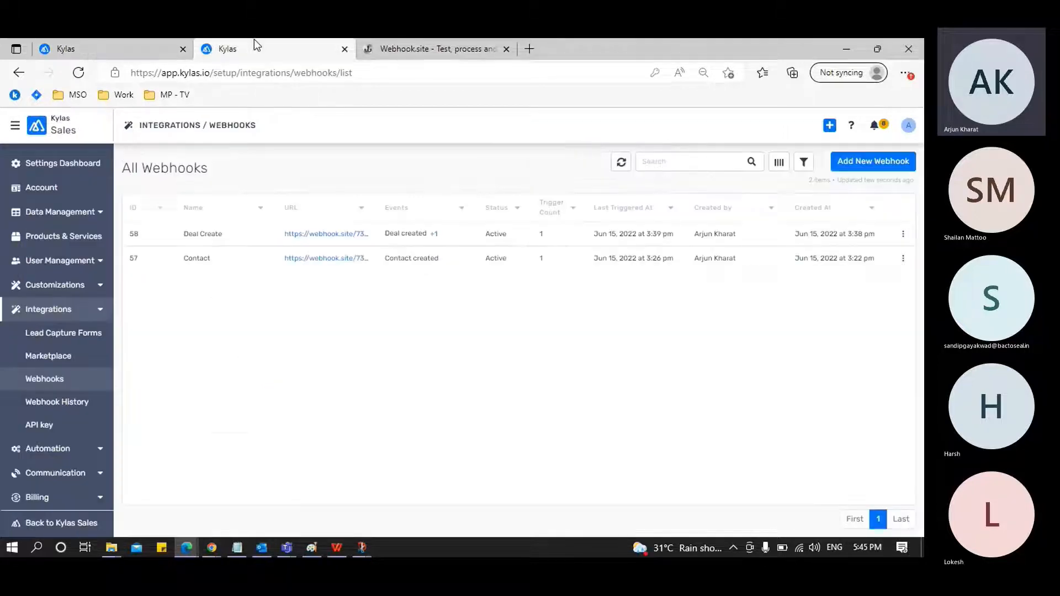
left_click(101, 261)
left_click(80, 292)
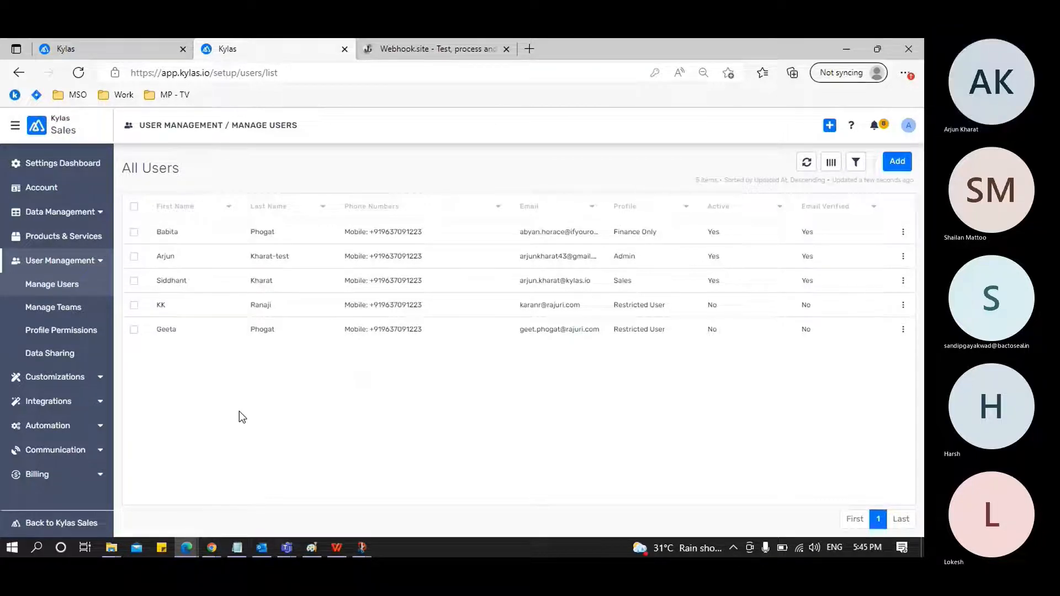
Copy the lead's Created Via Id and search for it on the Manage Users page
key("ctrl+shift+Tab")
double_click(390, 306)
key("ctrl+c")
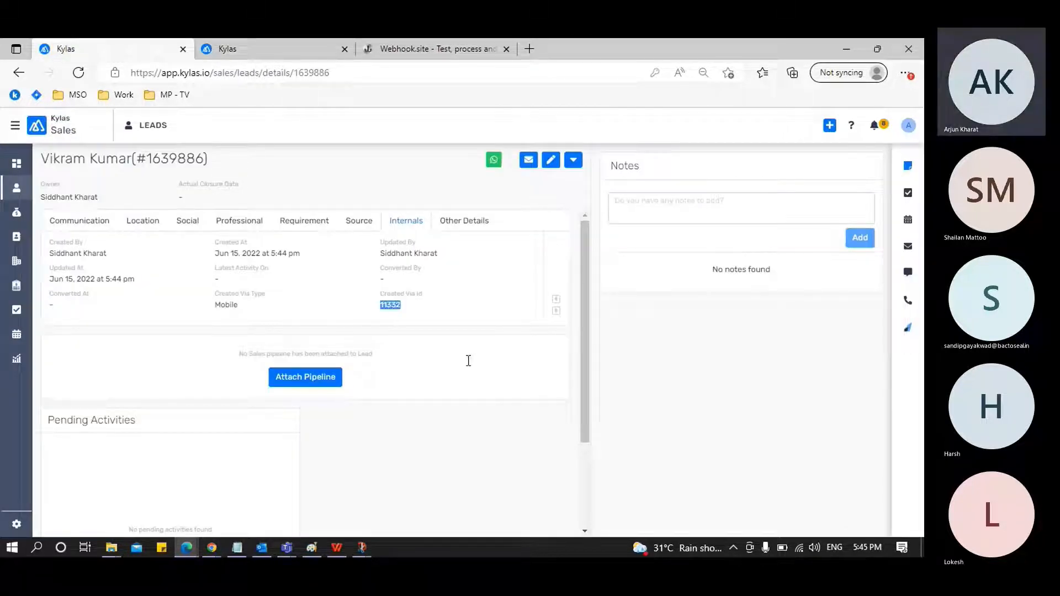
key("ctrl+Tab")
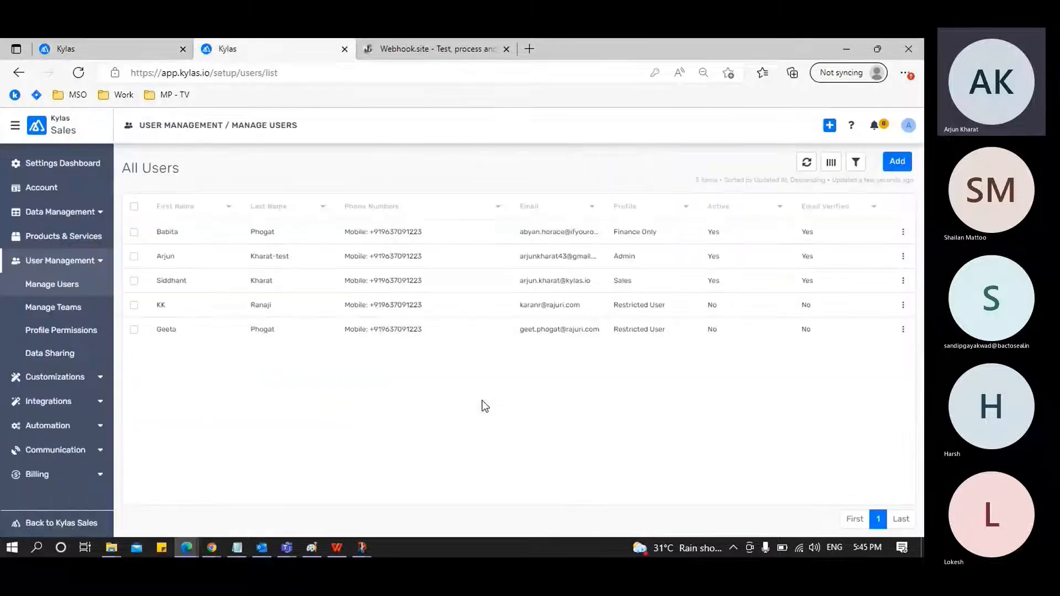
key("ctrl+f")
key("ctrl+v")
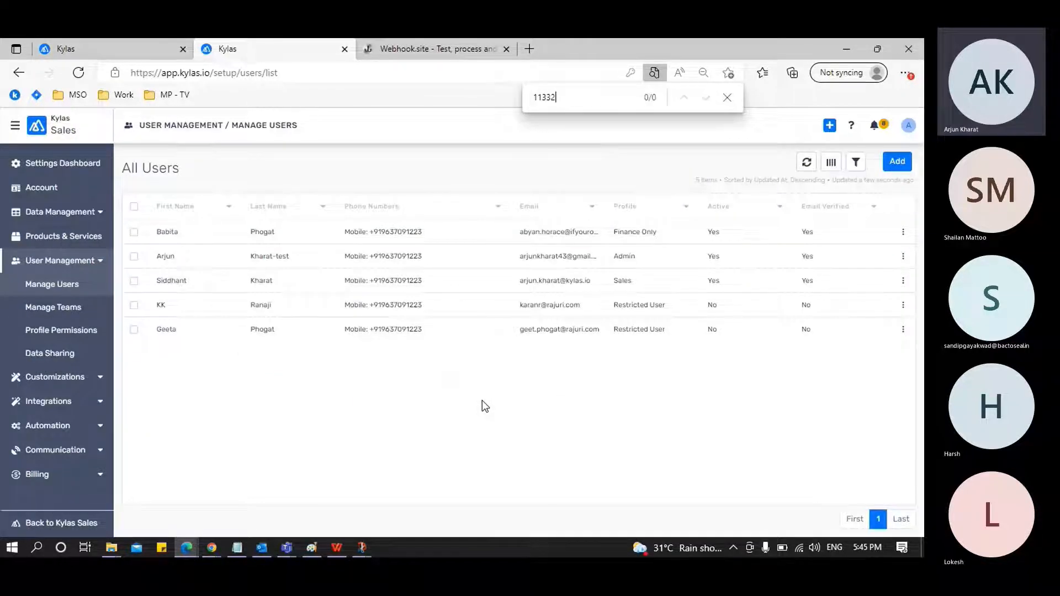
Check the remaining Internals fields of the lead, including Created Via Name, and return to the user list
key("ctrl+shift+Tab")
left_click(554, 311)
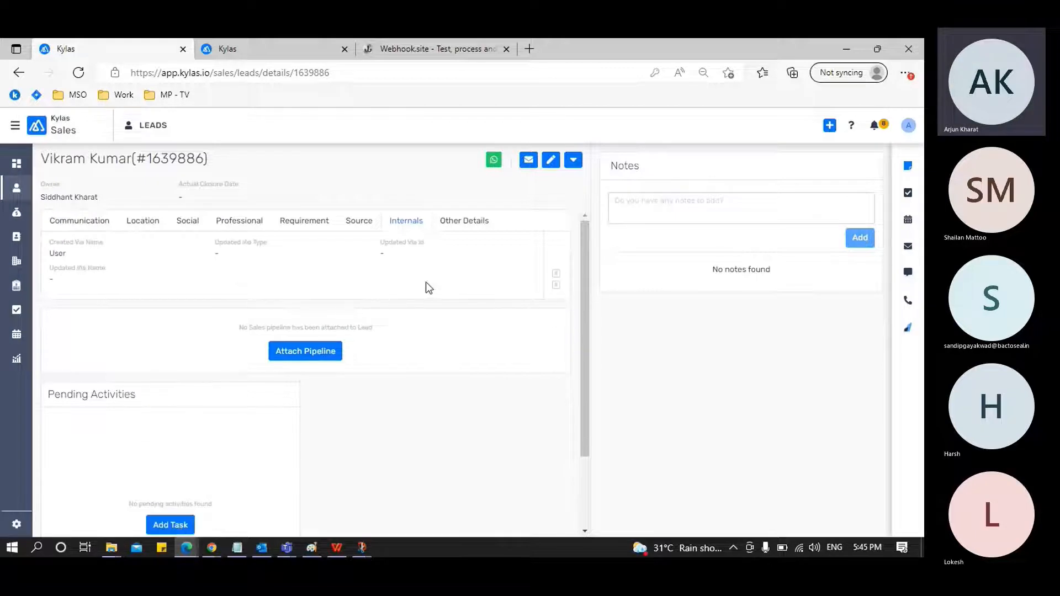
left_click(556, 279)
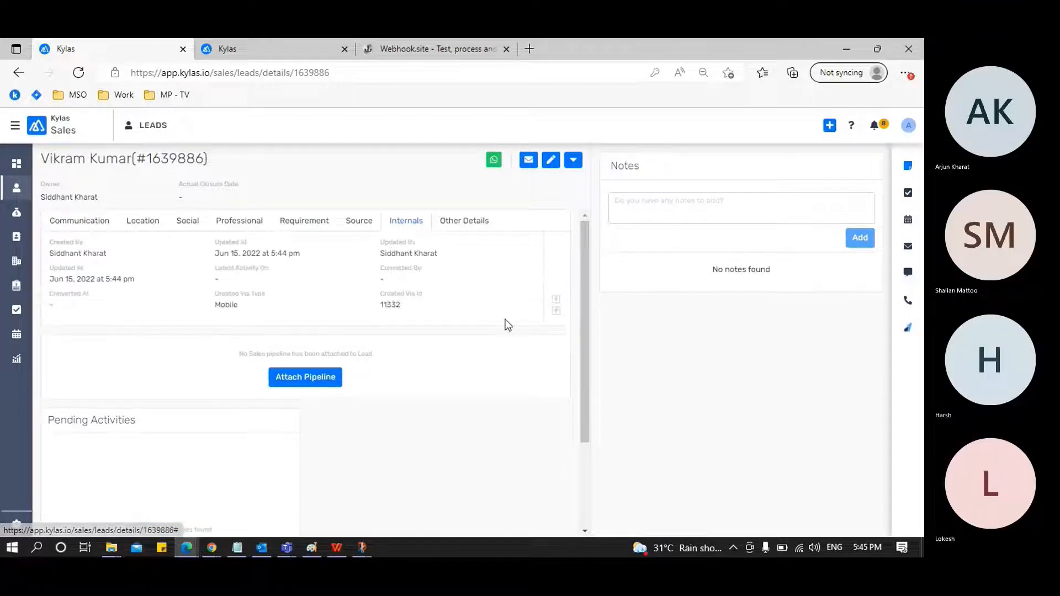
key("ctrl+f")
key("ctrl+Tab")
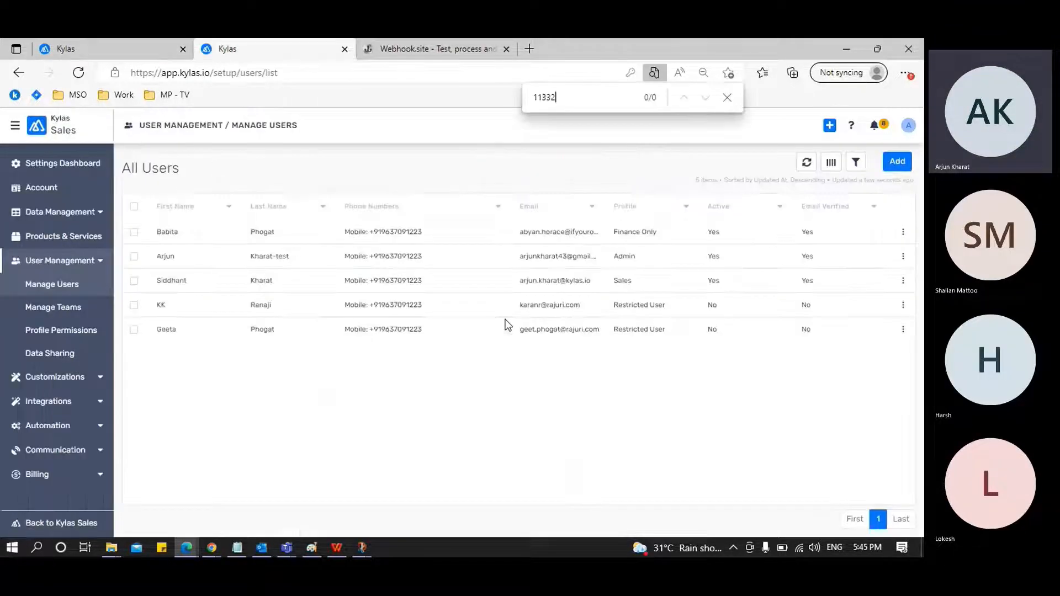
Add the ID column to the user list and search the page again for the lead's Created Via Id
left_click(830, 163)
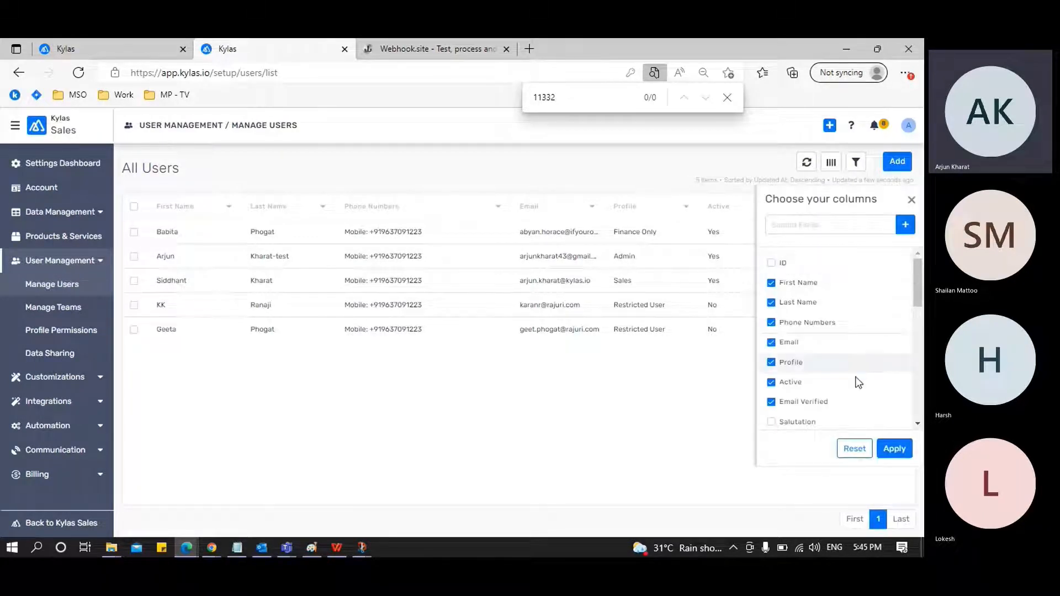
left_click(771, 263)
left_click(894, 449)
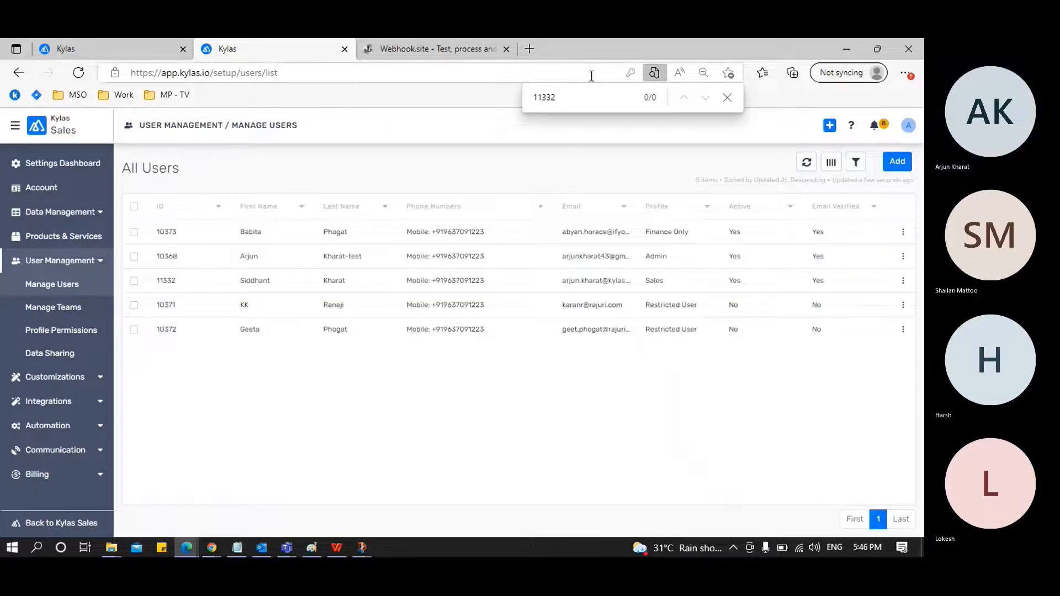
key("BackSpace")
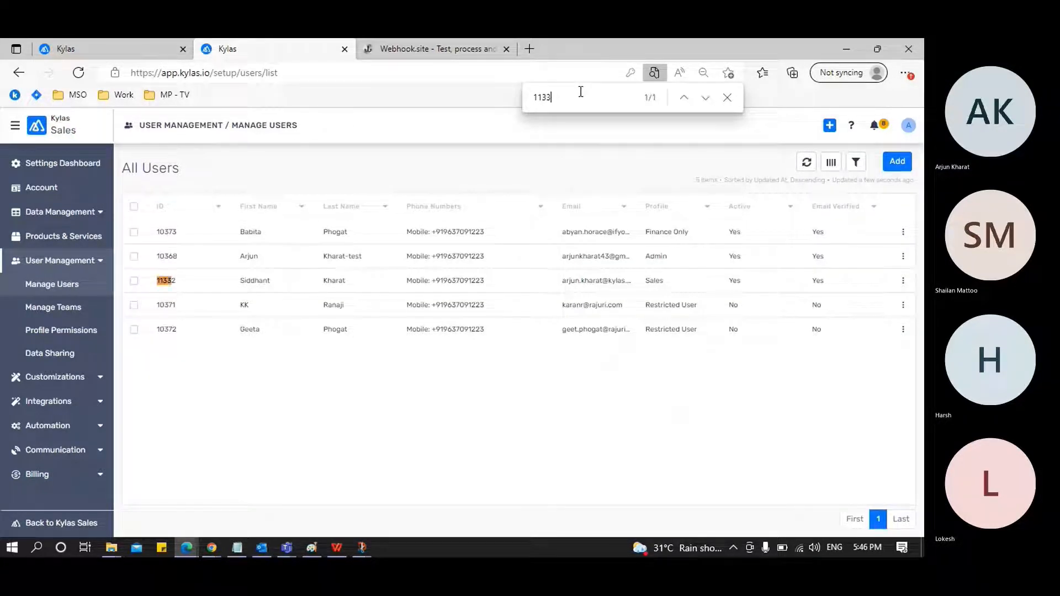
type("2")
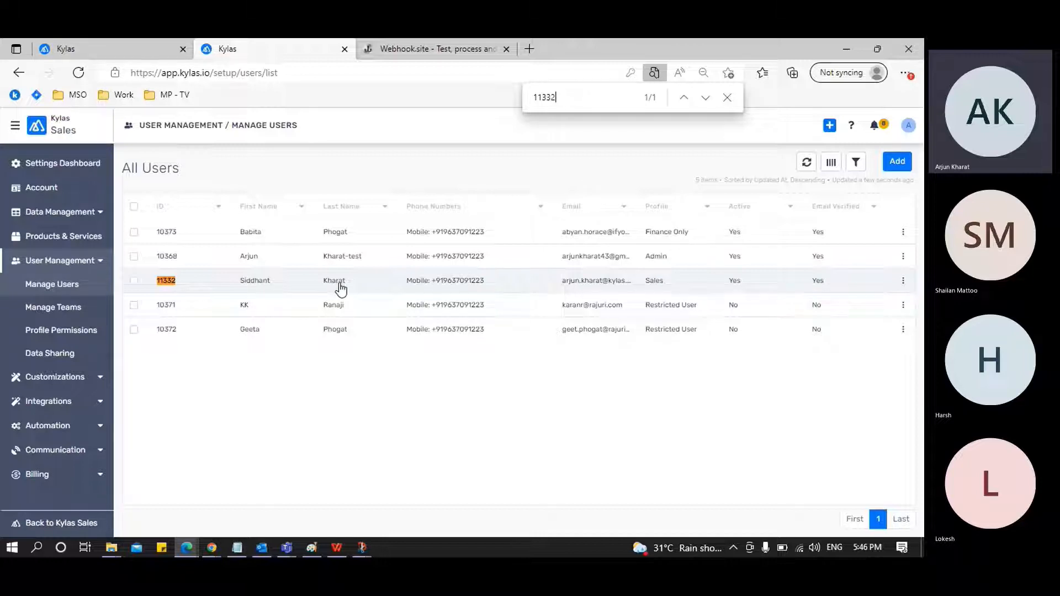
Switch to Kylas in Chrome, reload the leads list, and examine the newest lead's Created Via and Updated Via fields under Internals
left_click(122, 39)
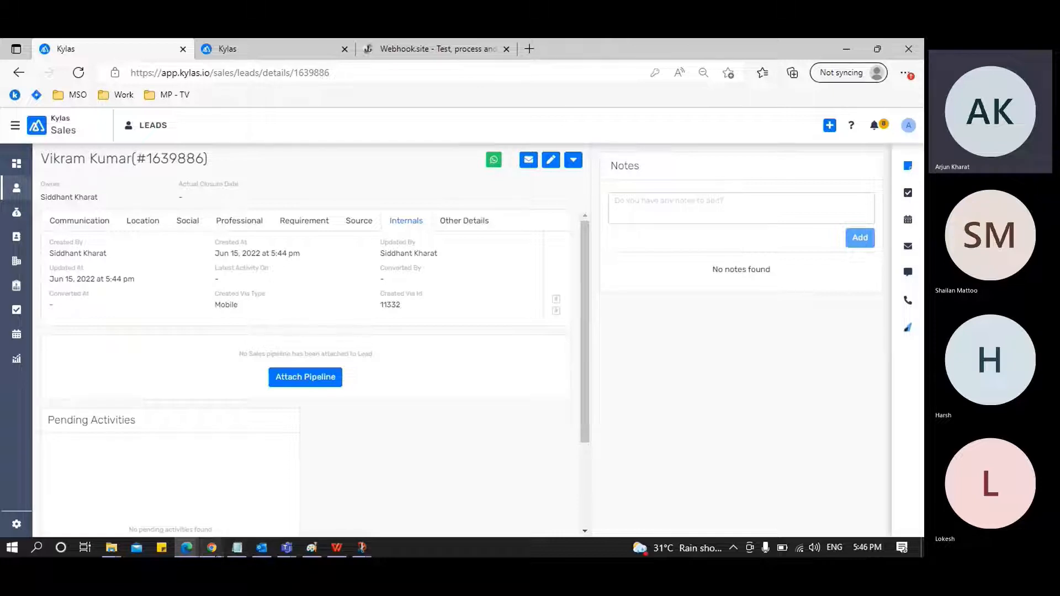
mouse_move(212, 547)
left_click(276, 515)
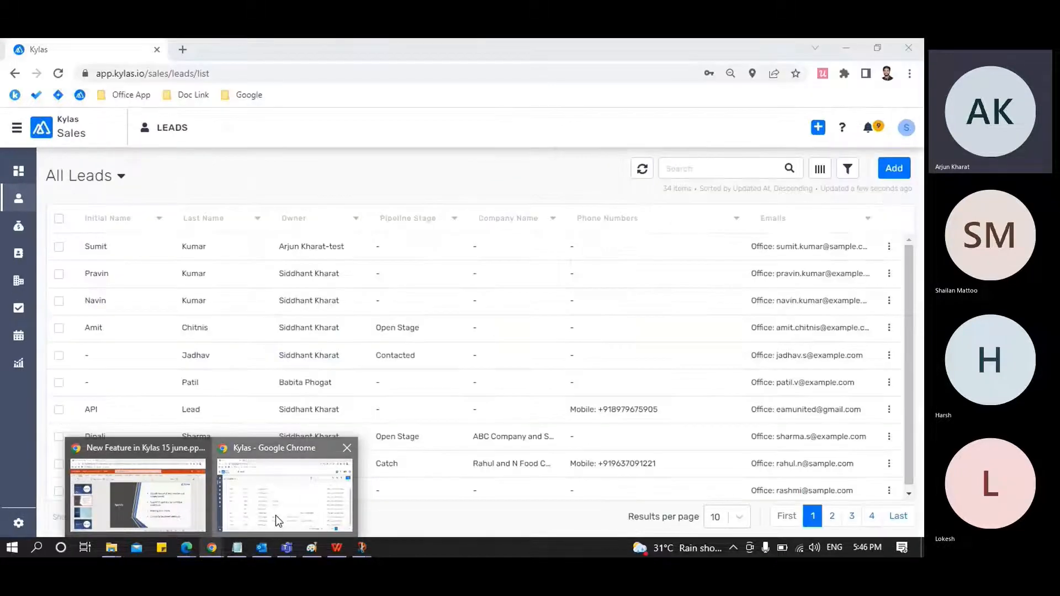
left_click(21, 199)
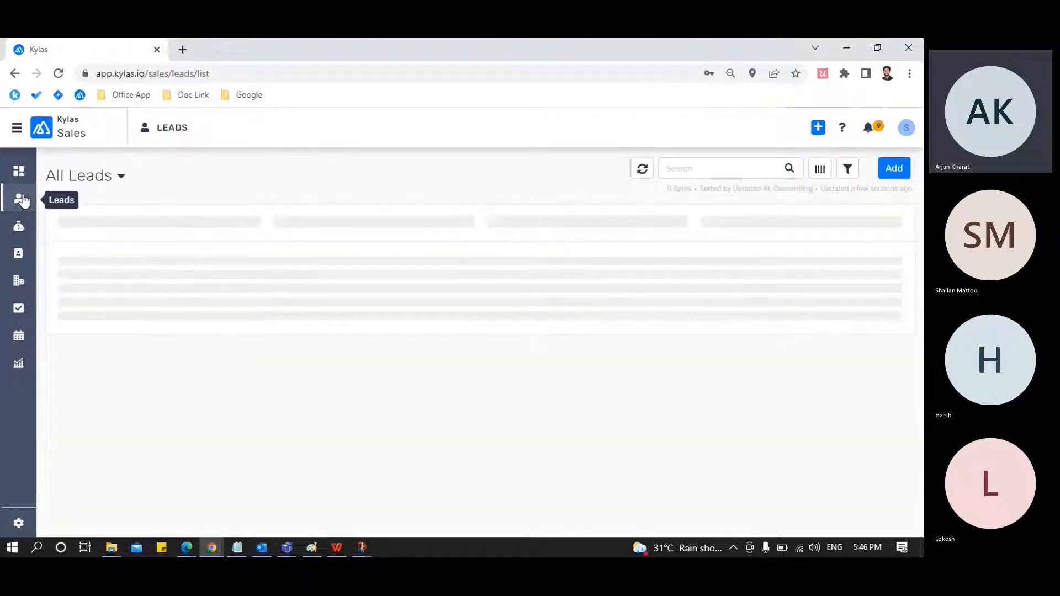
left_click(102, 253)
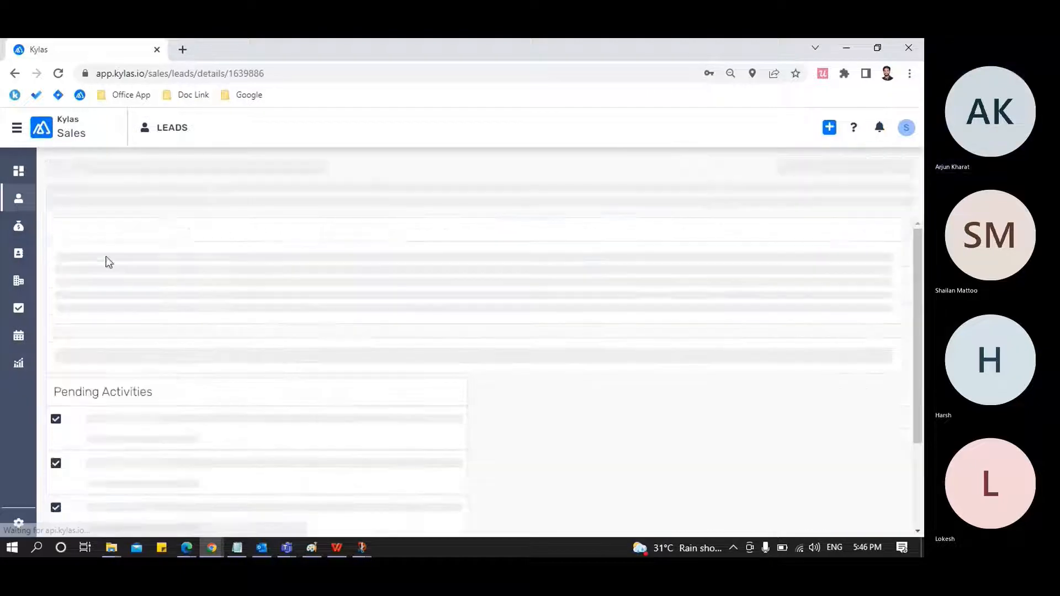
left_click(456, 239)
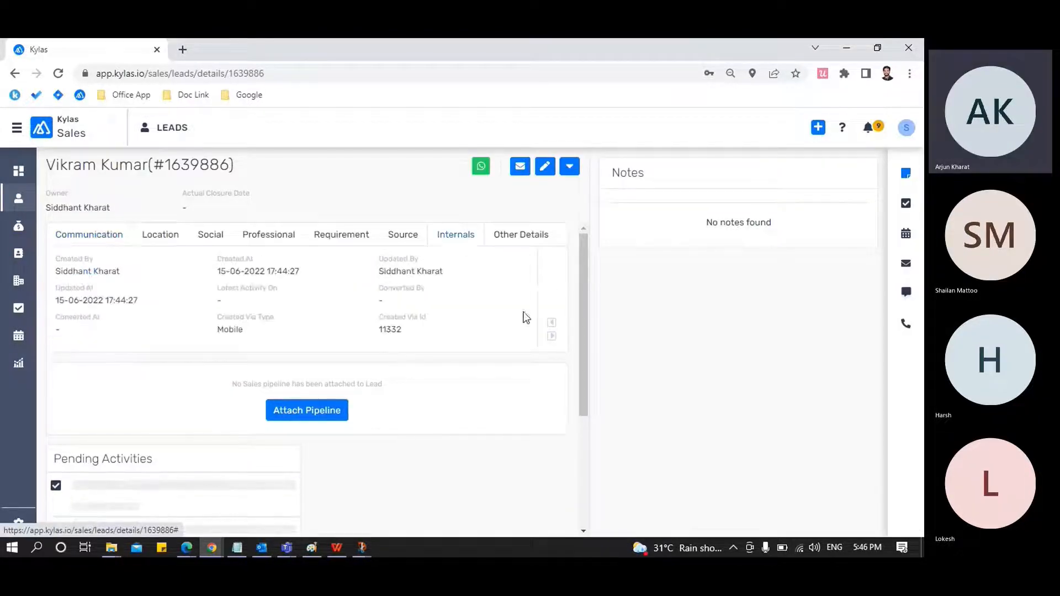
left_click(551, 336)
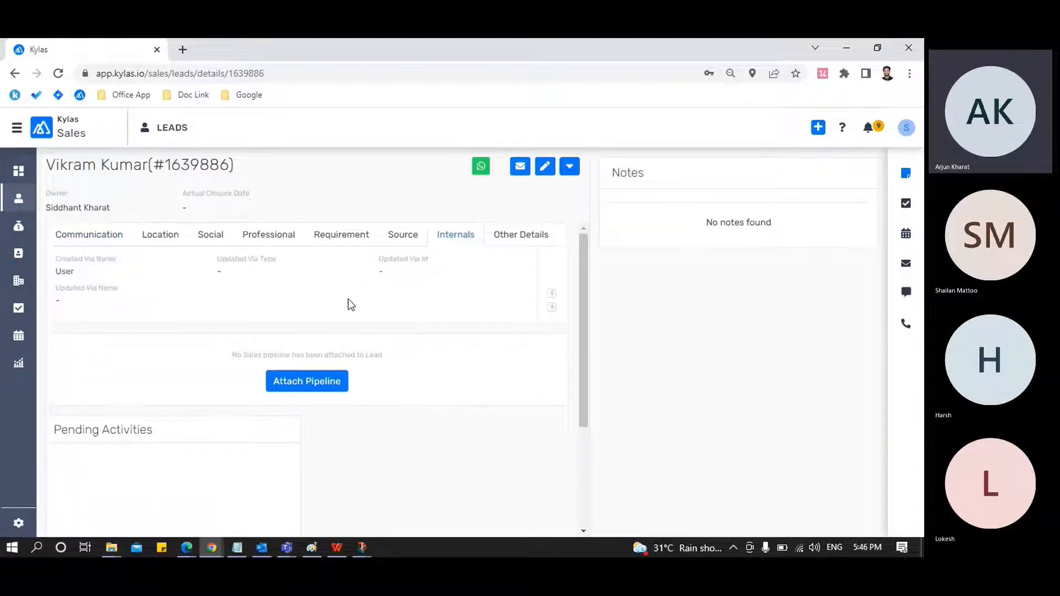
Switch back to Edge, set the lead's pipeline to Rapid Lead, and save the lead
mouse_move(209, 549)
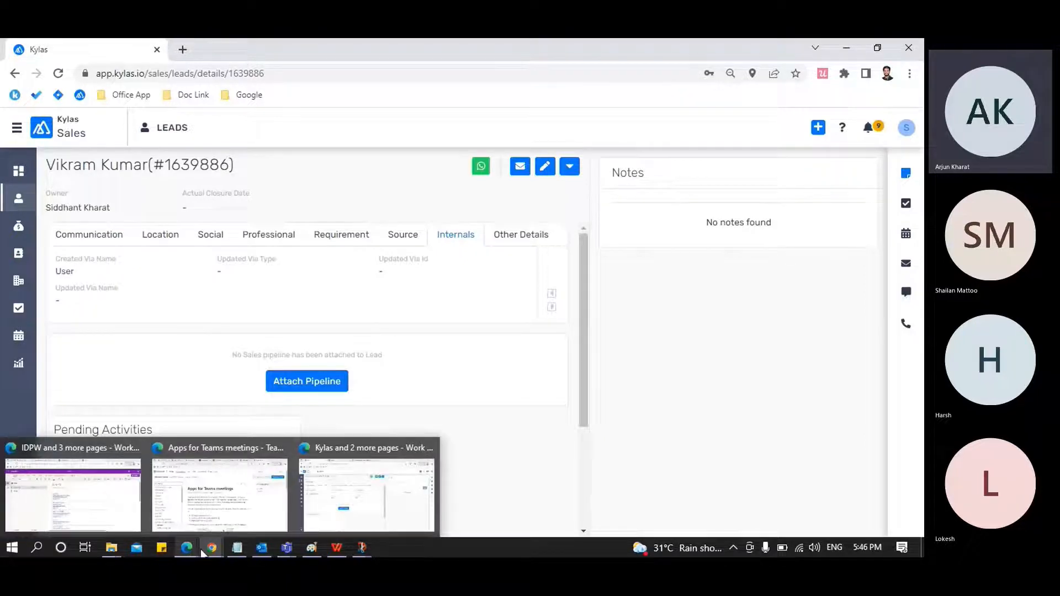
left_click(358, 504)
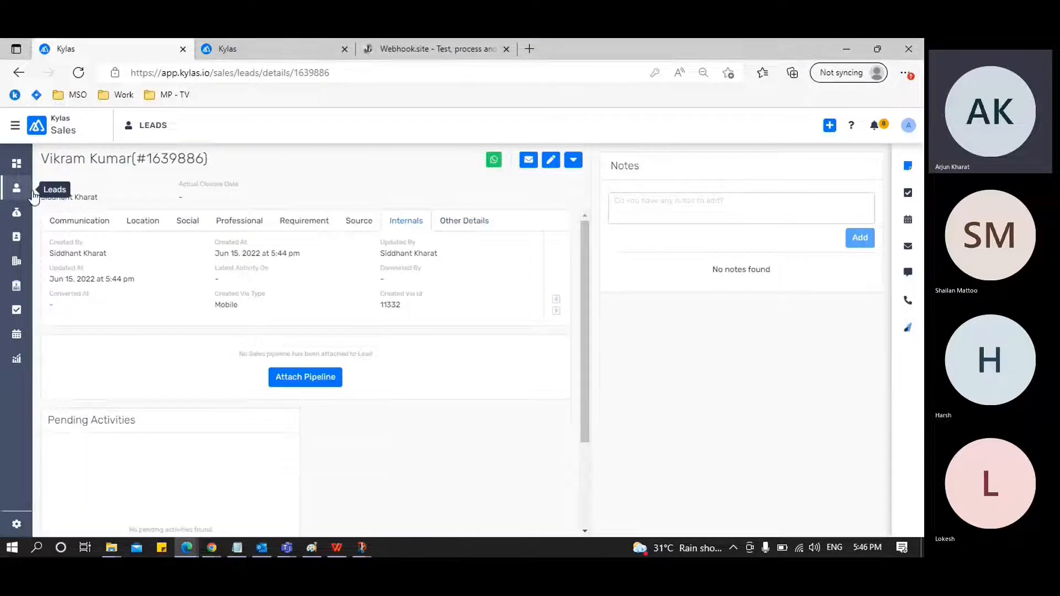
left_click(551, 164)
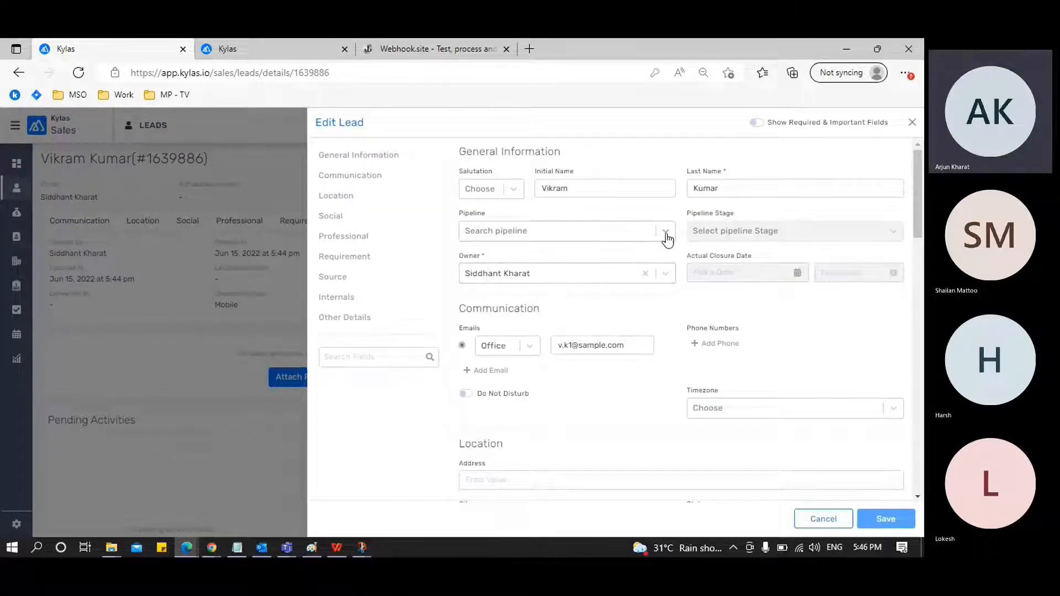
left_click(665, 232)
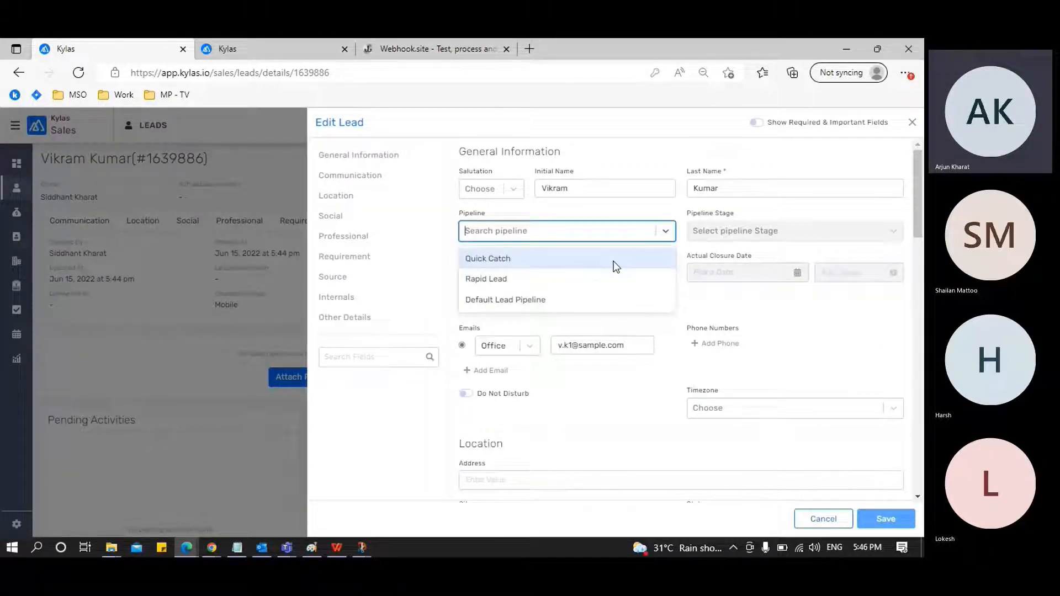
left_click(594, 279)
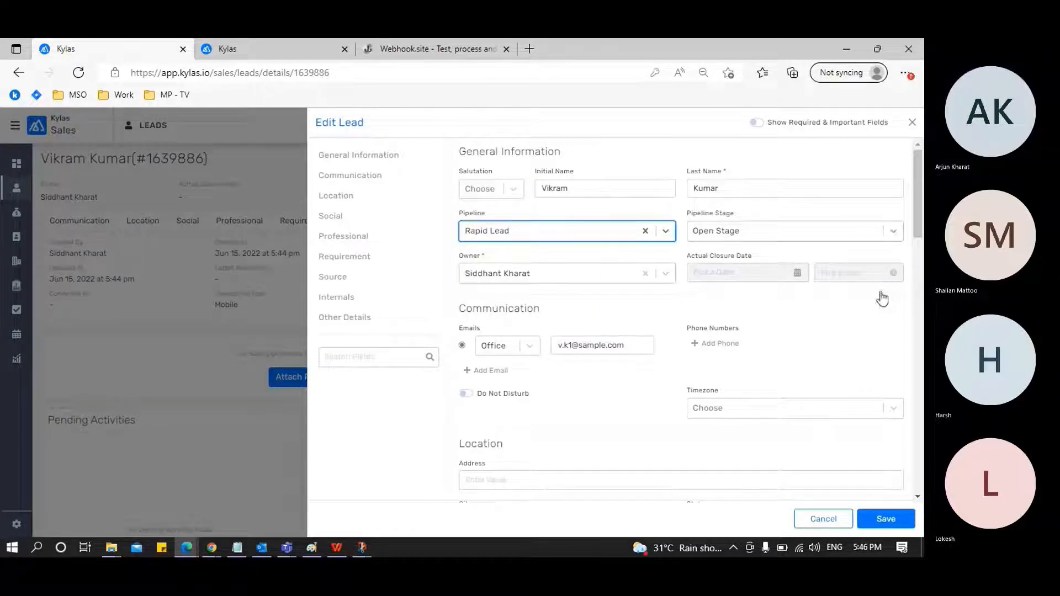
left_click(880, 516)
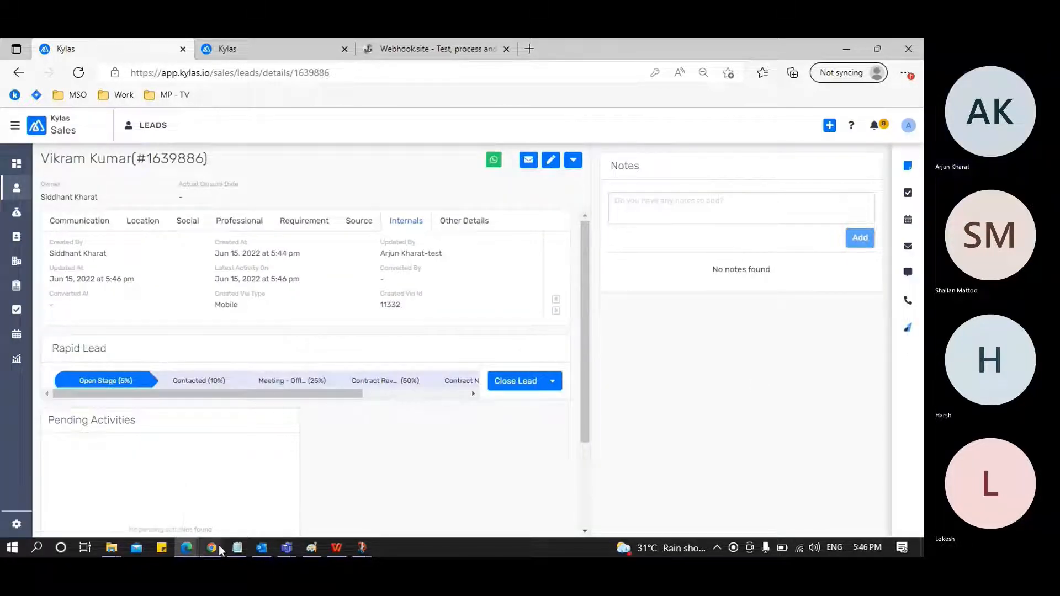
Switch to Chrome, reload the lead's page, and examine its Updated Via Type, Id and Name under Internals
mouse_move(220, 550)
left_click(259, 514)
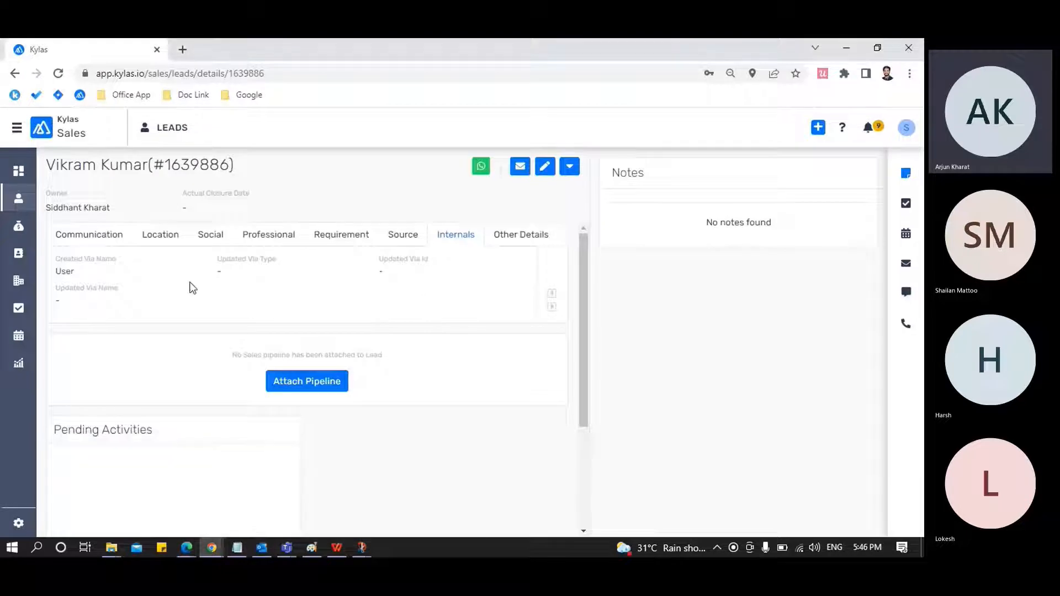
left_click(58, 72)
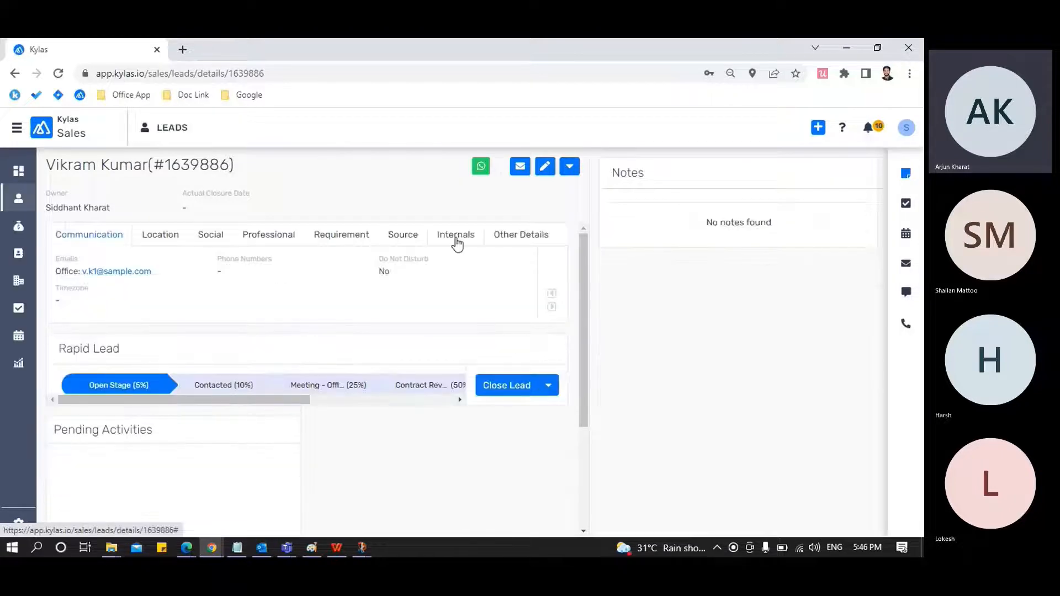
left_click(457, 241)
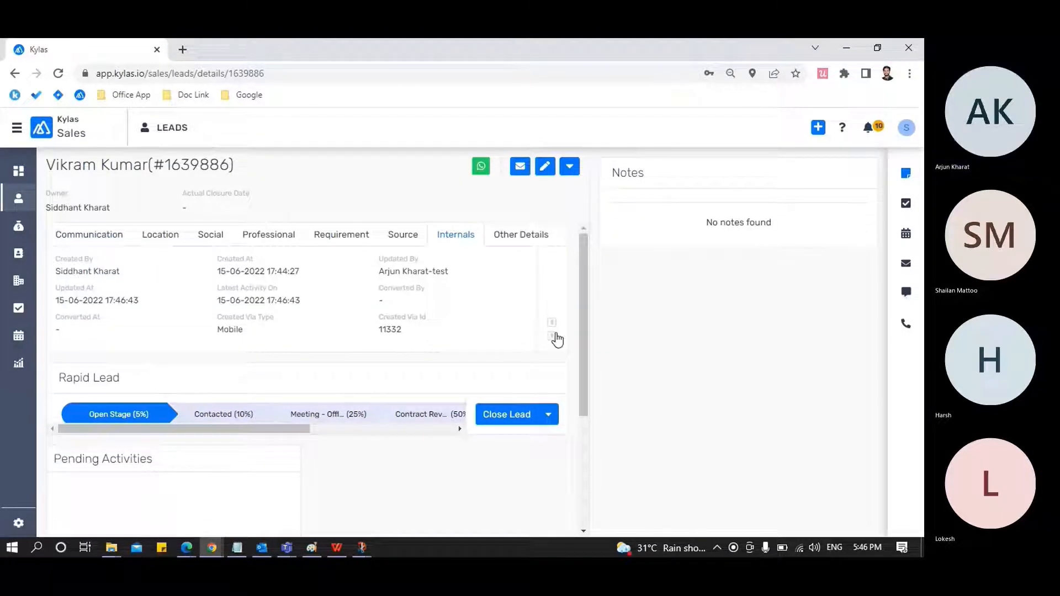
left_click(552, 337)
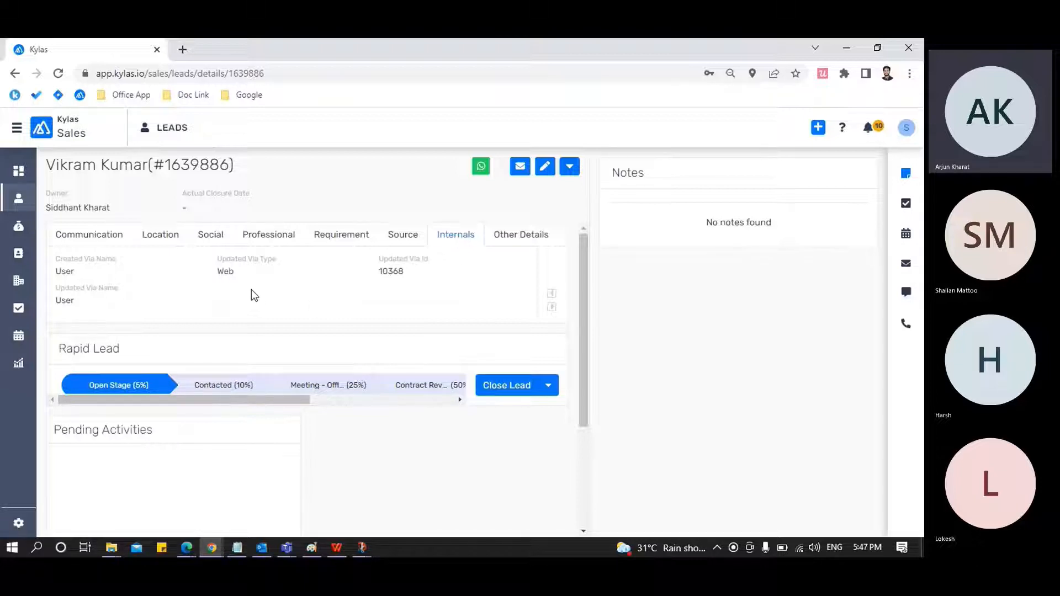
double_click(224, 271)
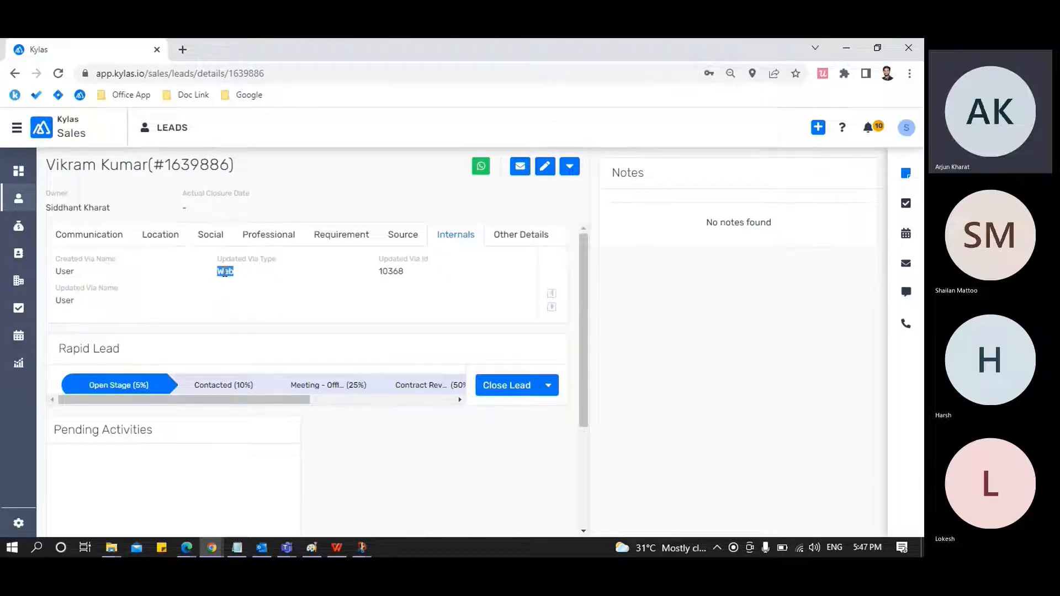
Compare the lead's Updated Via Type and Id under Internals with the ID column of the user list in Edge
left_click(225, 271)
double_click(396, 272)
left_click(426, 287)
mouse_move(186, 547)
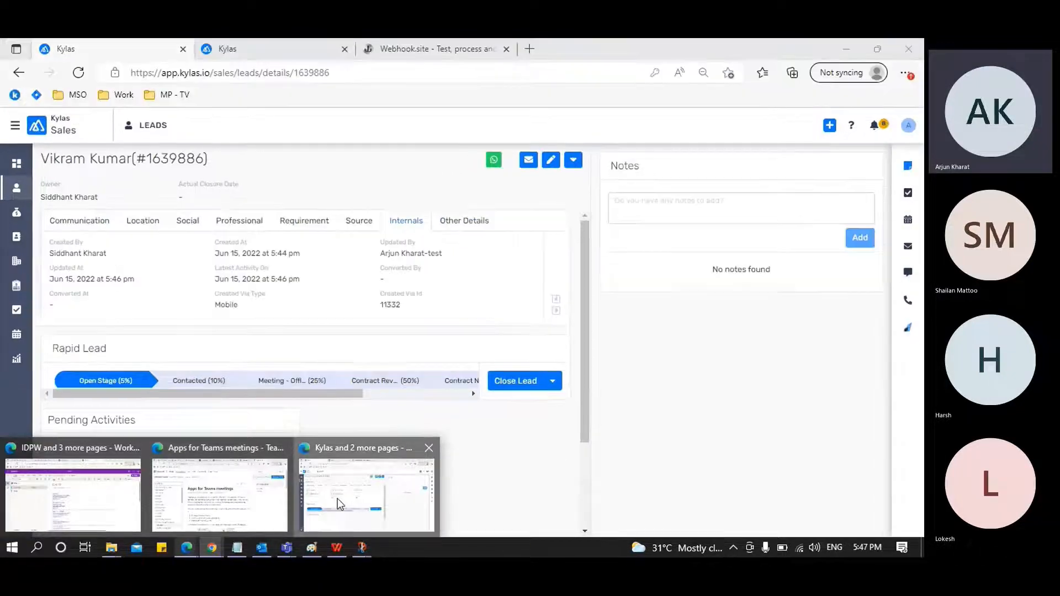
left_click(337, 498)
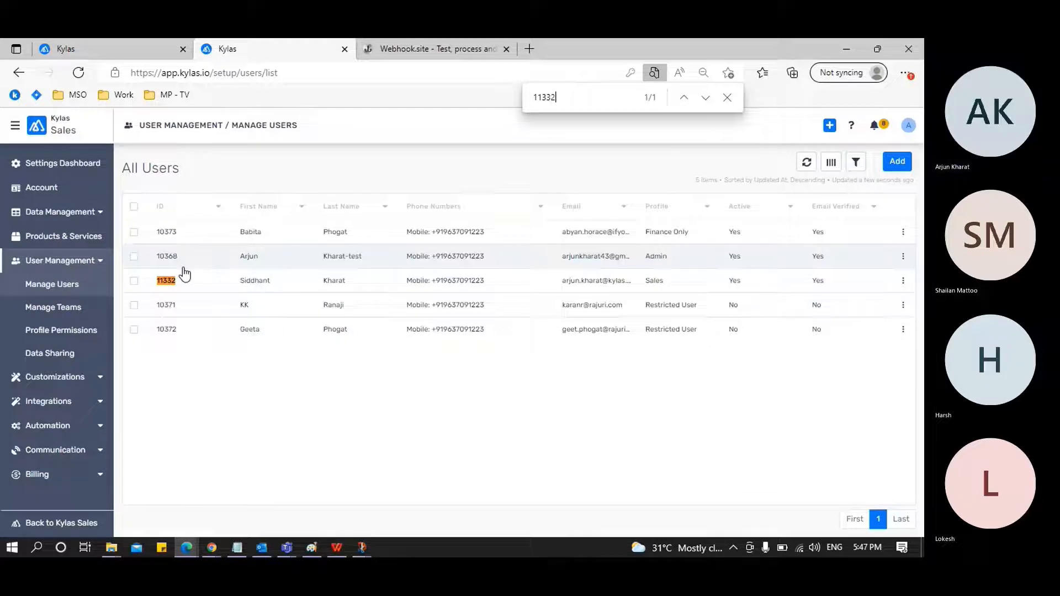
key("alt+Tab")
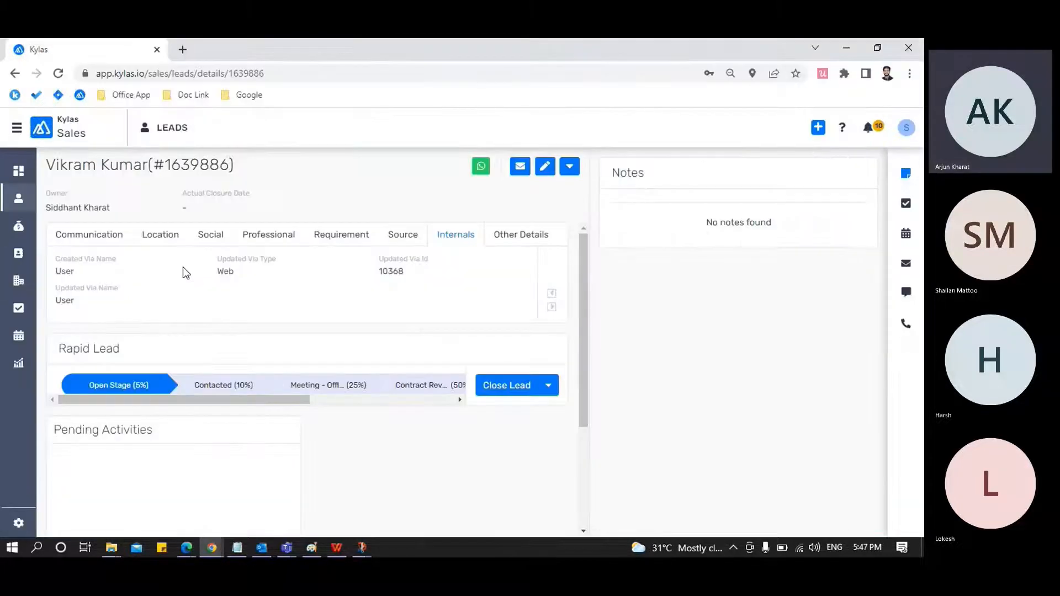
double_click(391, 272)
left_click(458, 289)
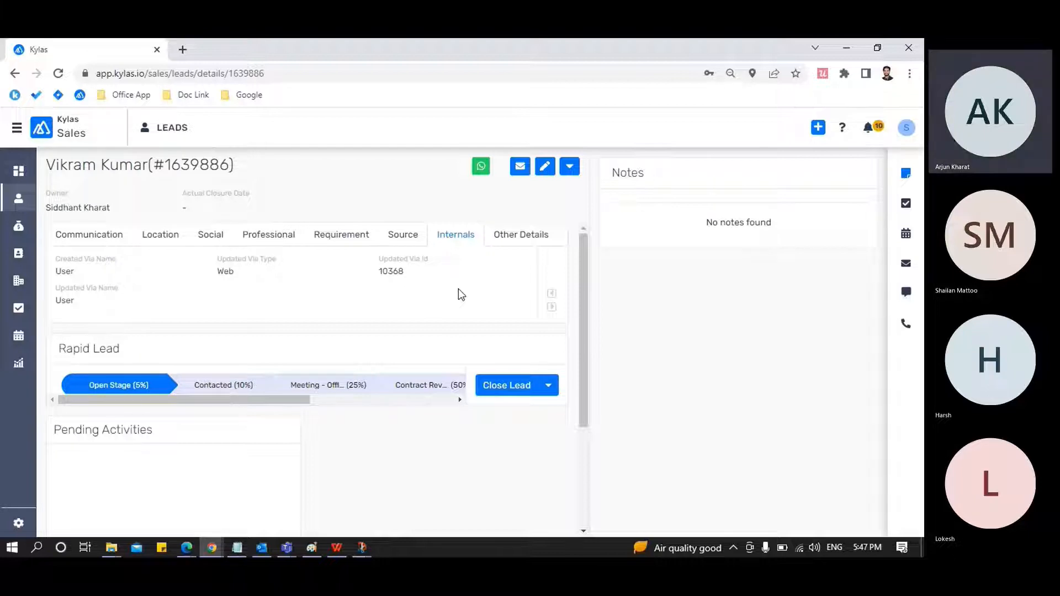
Switch to Kylas in Edge and return from the lead's details to the All Leads list
mouse_move(185, 552)
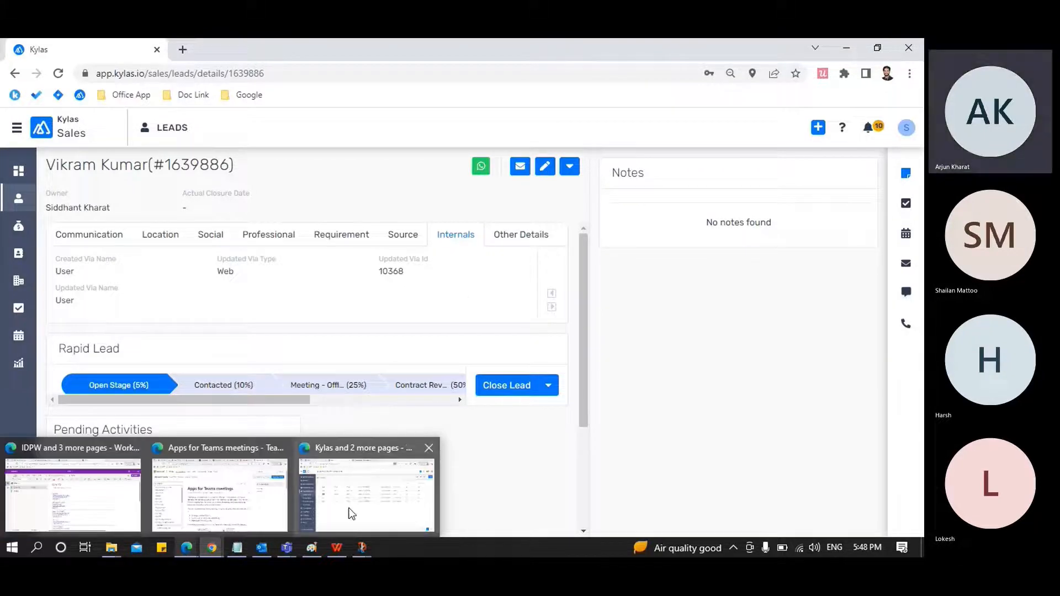
left_click(347, 508)
left_click(134, 55)
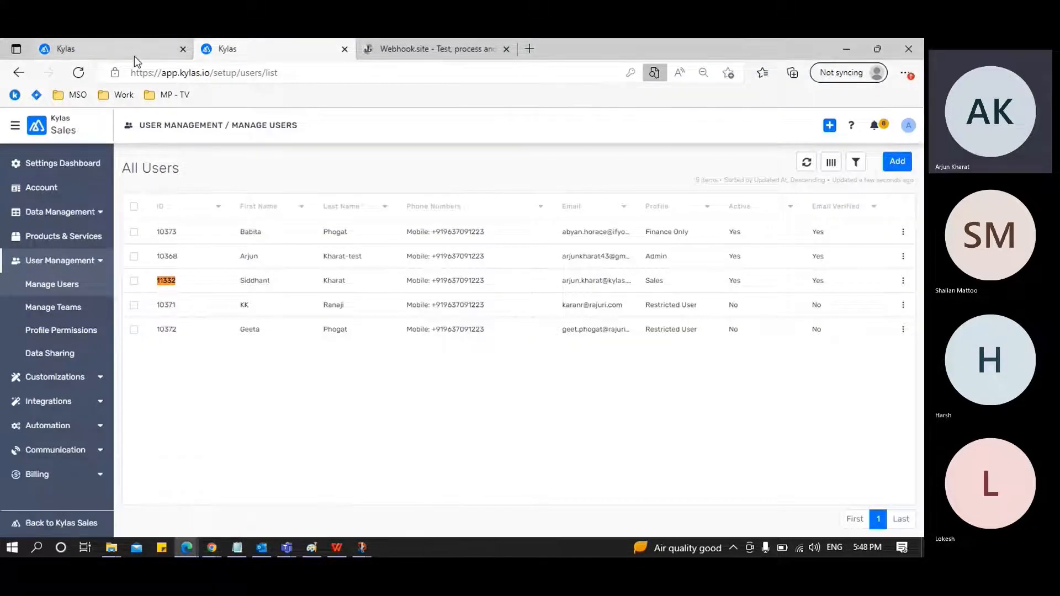
left_click(26, 192)
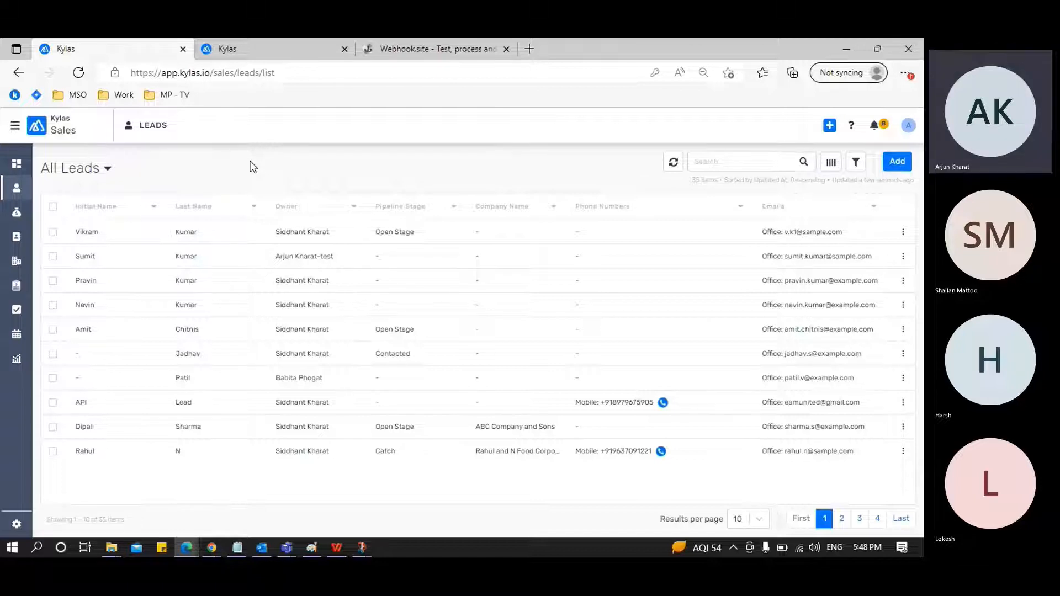
Open the WF with In Operator workflow from the Automation settings and review its trigger, condition and reassign action
key("ctrl+Tab")
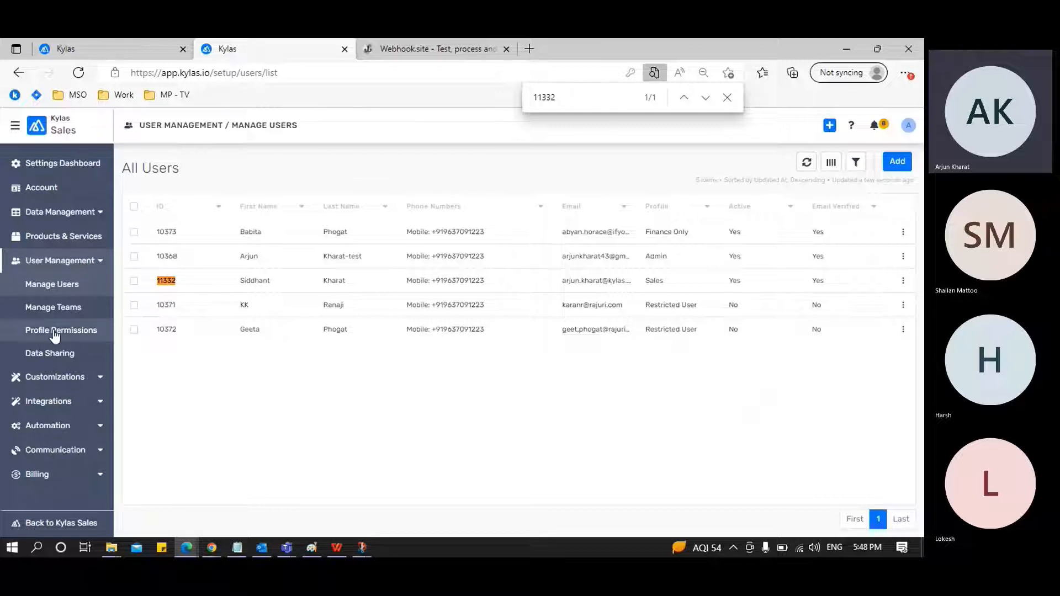
left_click(101, 267)
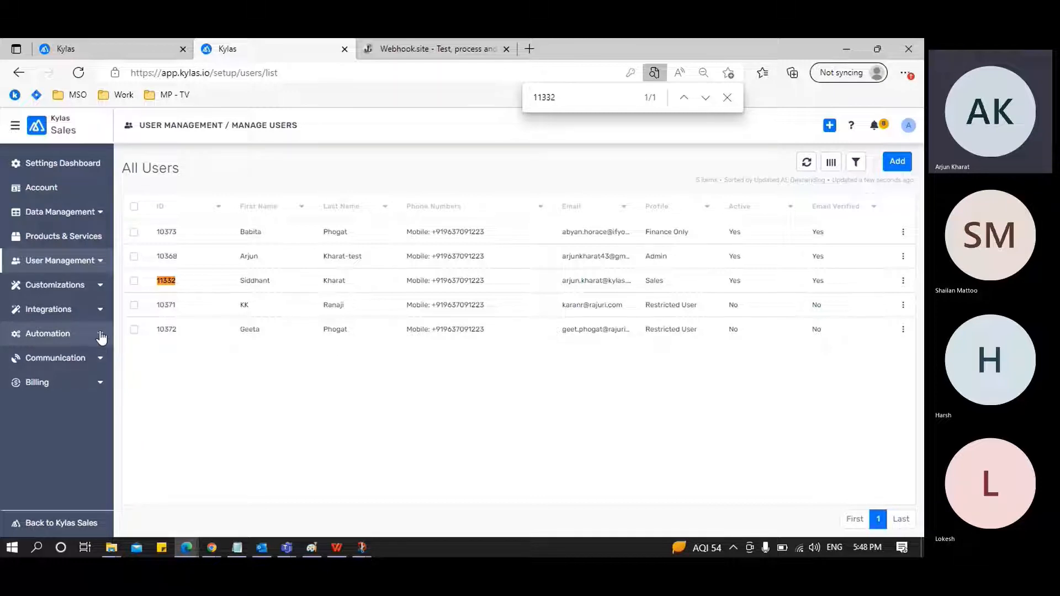
left_click(101, 335)
left_click(84, 356)
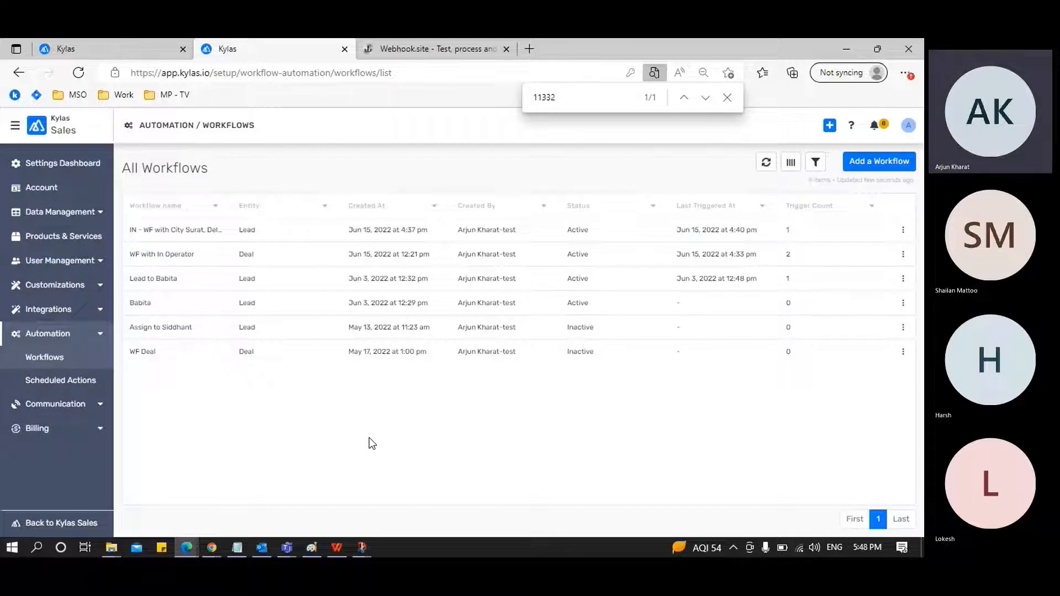
left_click(174, 261)
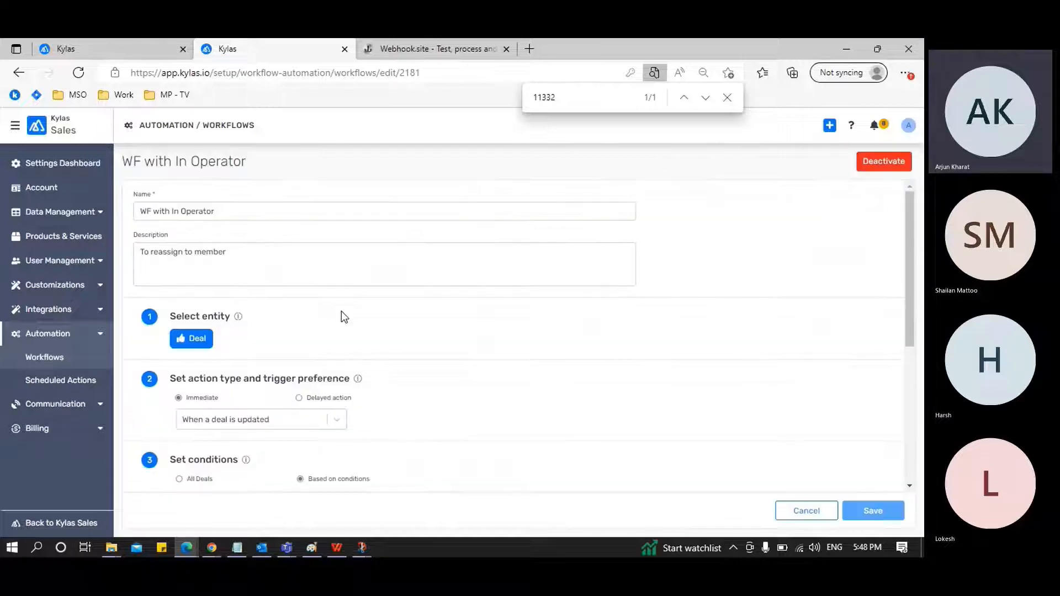
scroll(483, 330, "down", 1)
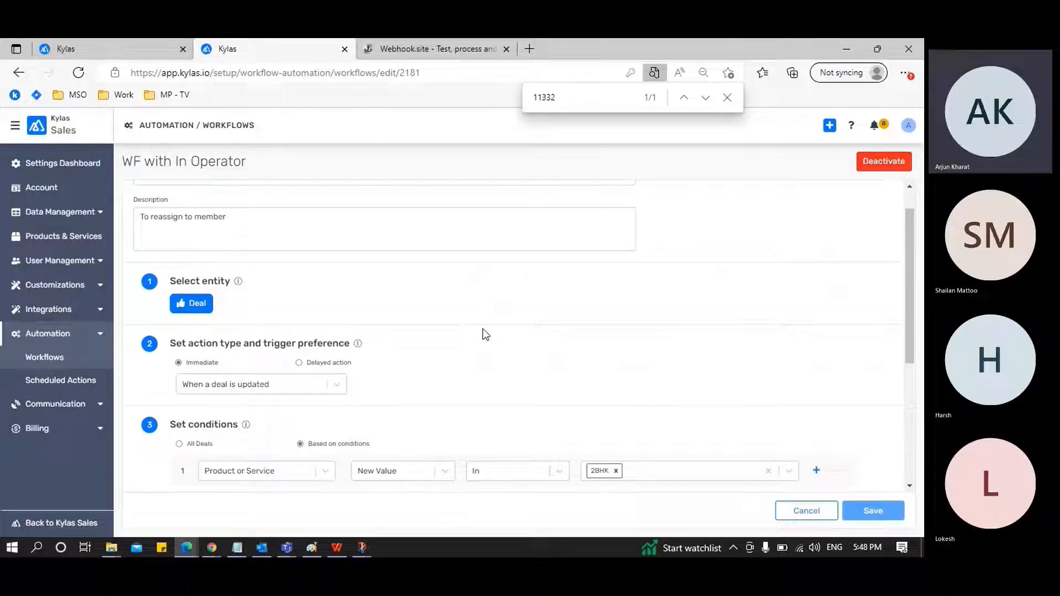
scroll(482, 329, "down", 1)
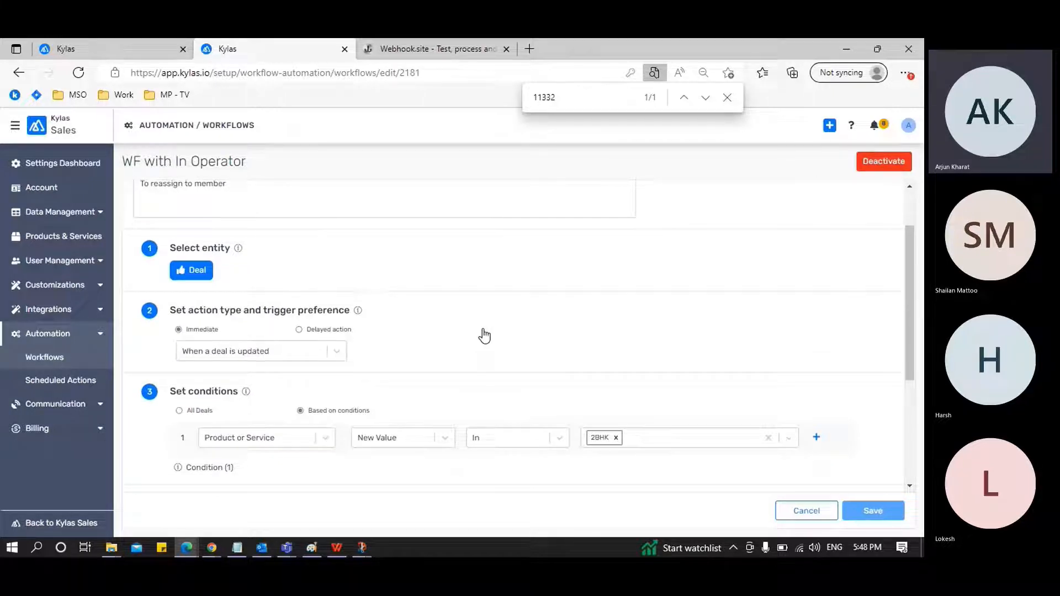
scroll(484, 331, "down", 1)
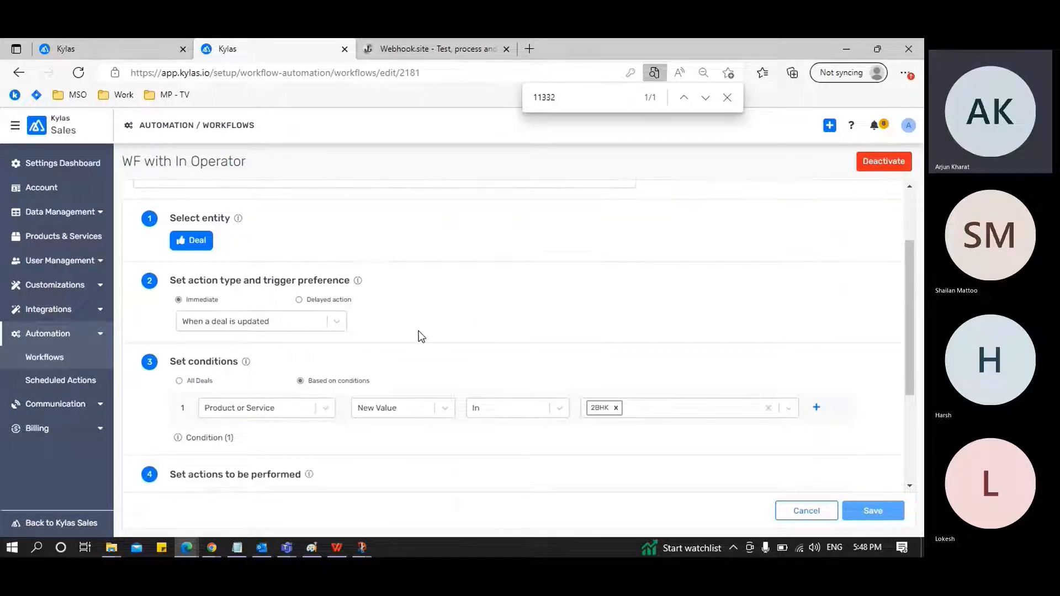
scroll(419, 331, "down", 2)
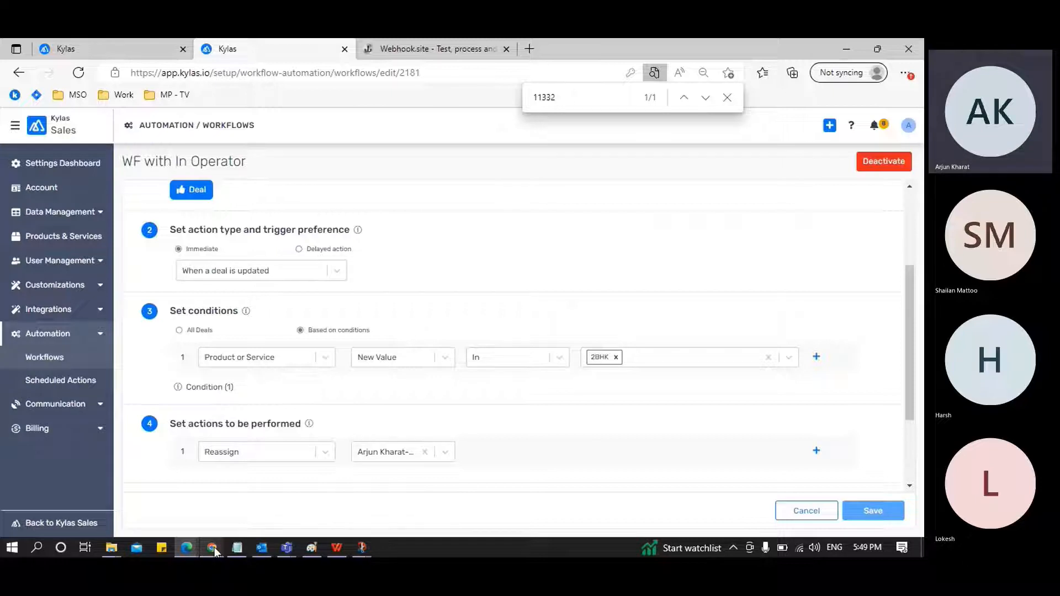
Switch to Kylas in Chrome and view the All Deals list
mouse_move(214, 547)
left_click(263, 514)
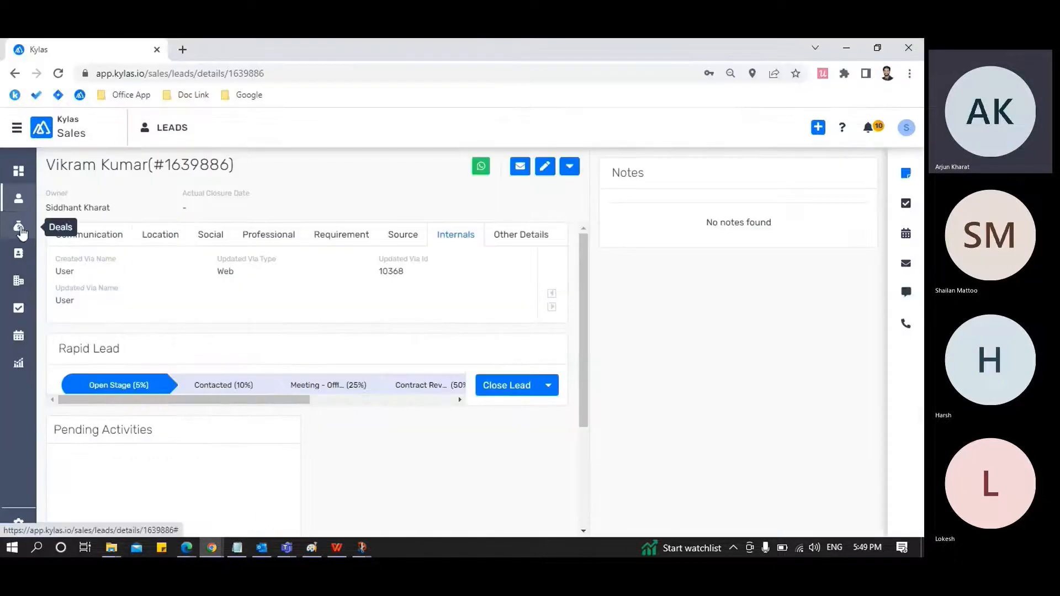
left_click(21, 231)
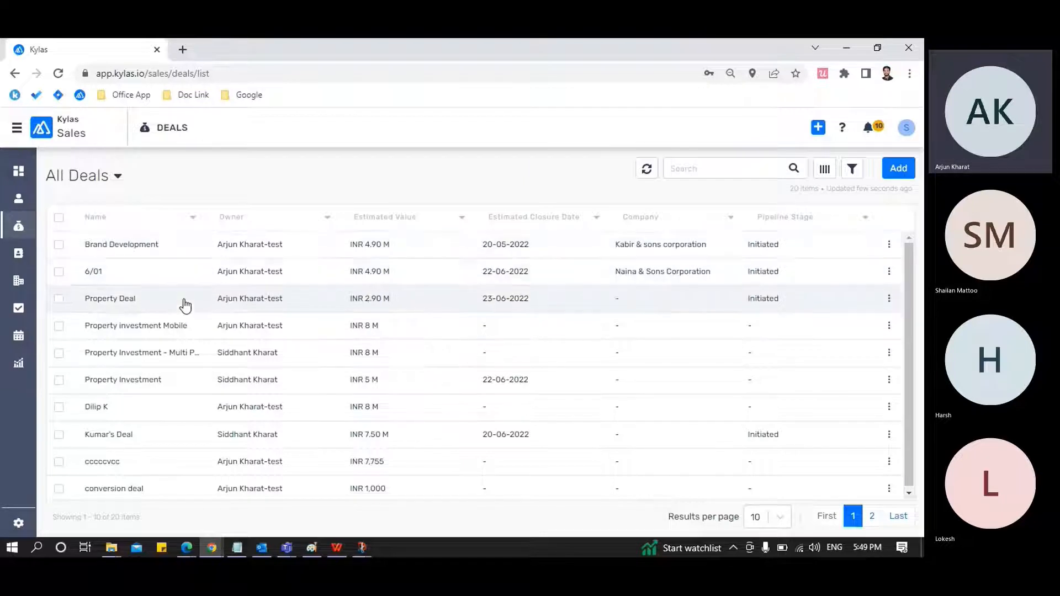
scroll(185, 302, "down", 1)
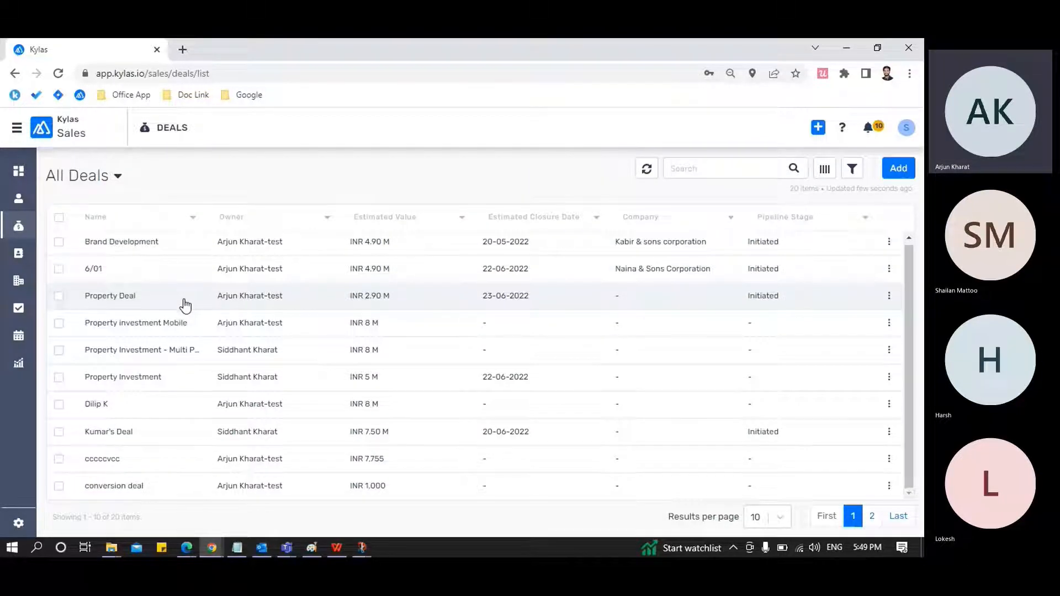
Check the signed-in user's account profile and close it without changes
left_click(905, 127)
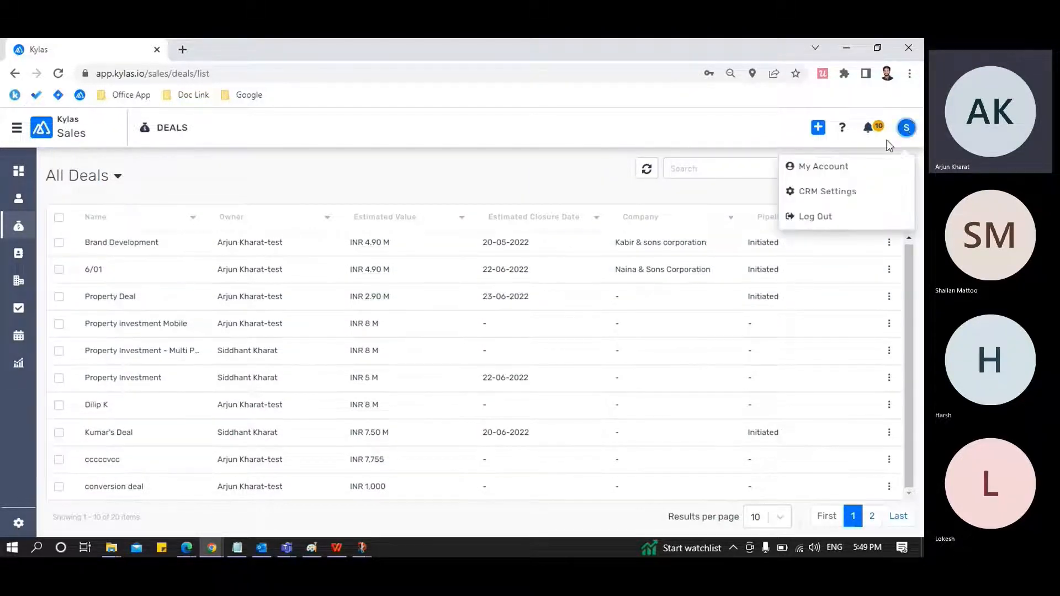
left_click(842, 168)
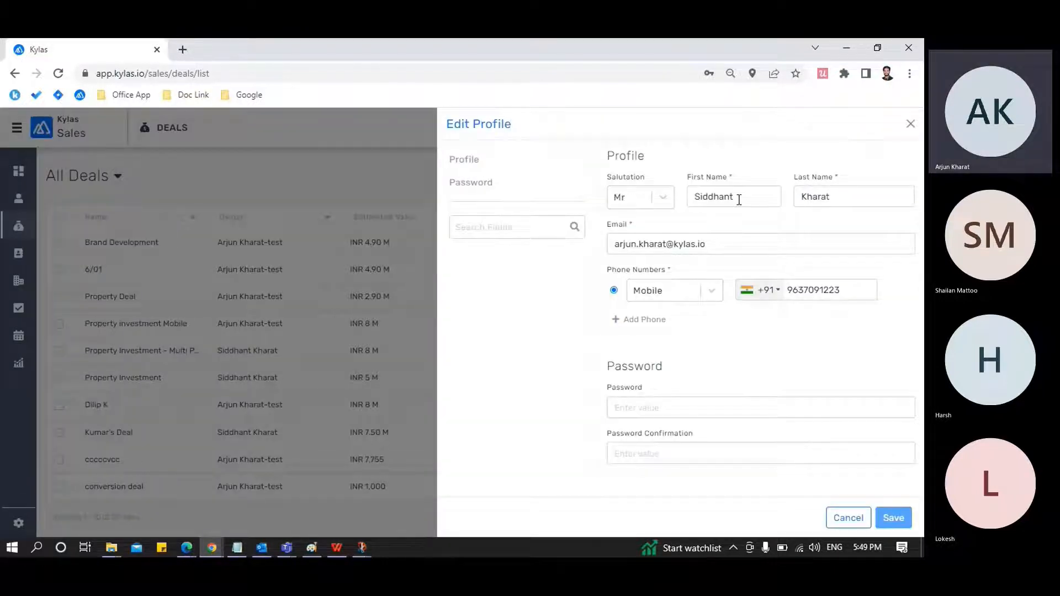
left_click(910, 124)
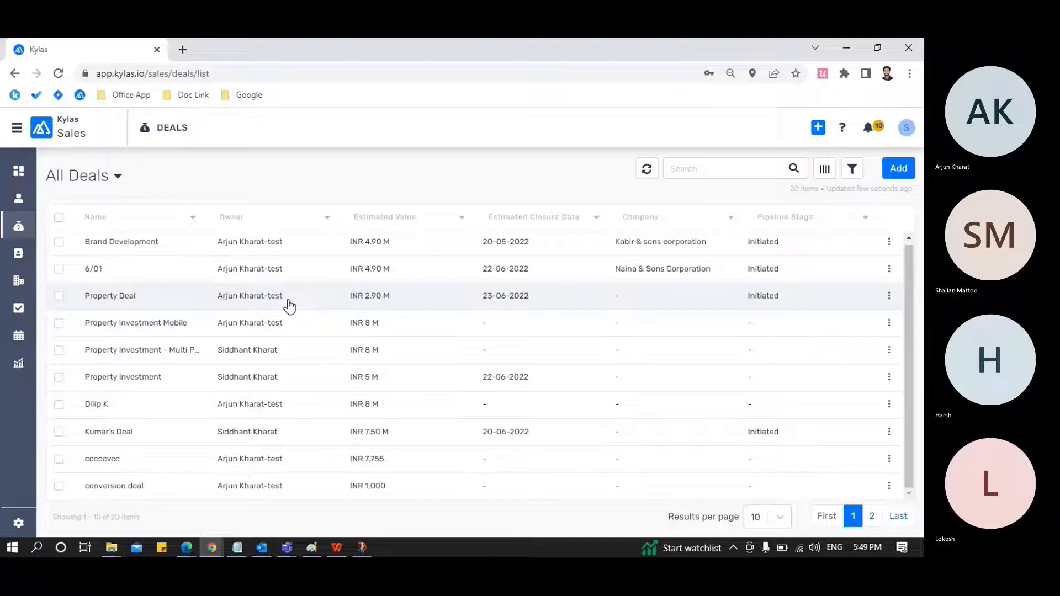
Add the Product or Service column to the deals list
left_click(825, 171)
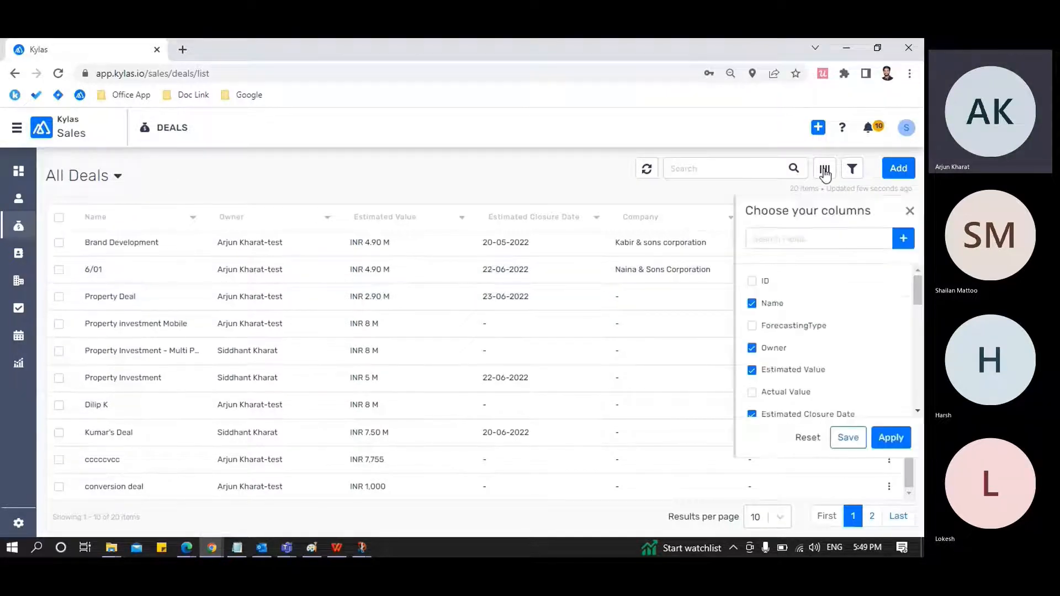
left_click(799, 242)
type("pro")
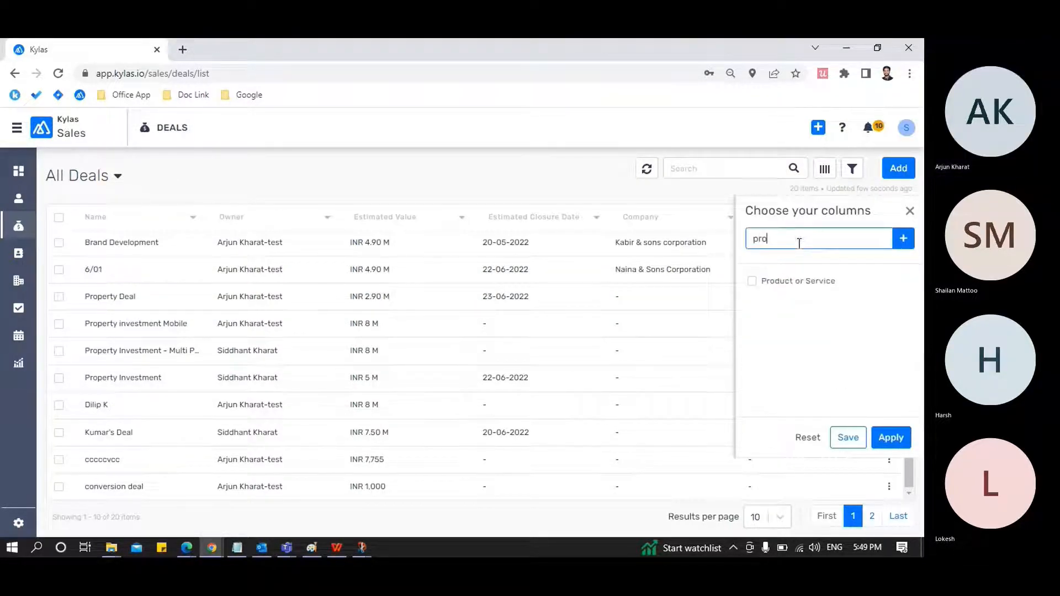
left_click(758, 282)
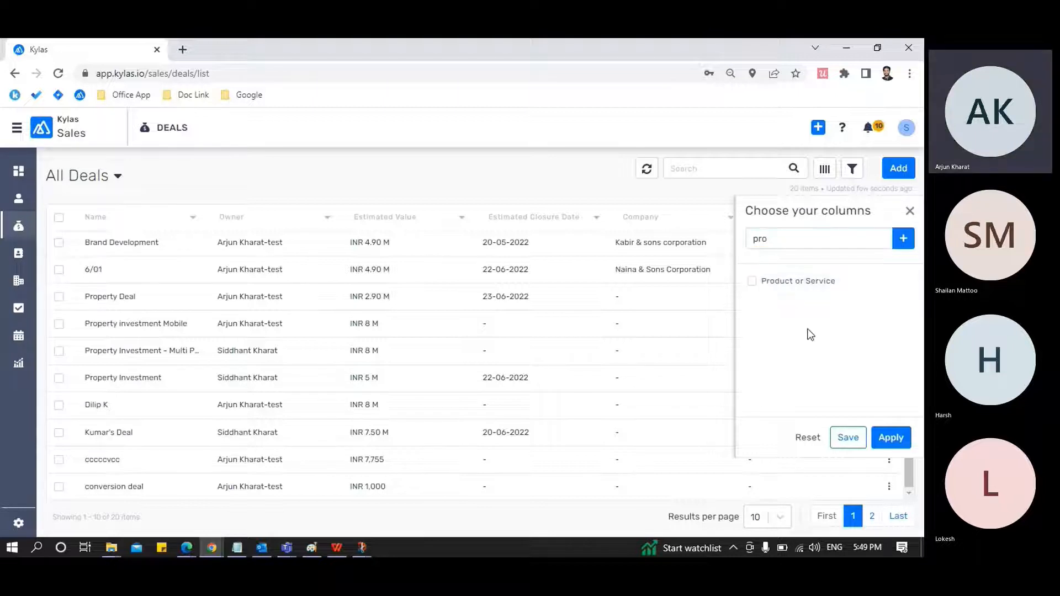
left_click(753, 285)
left_click(891, 437)
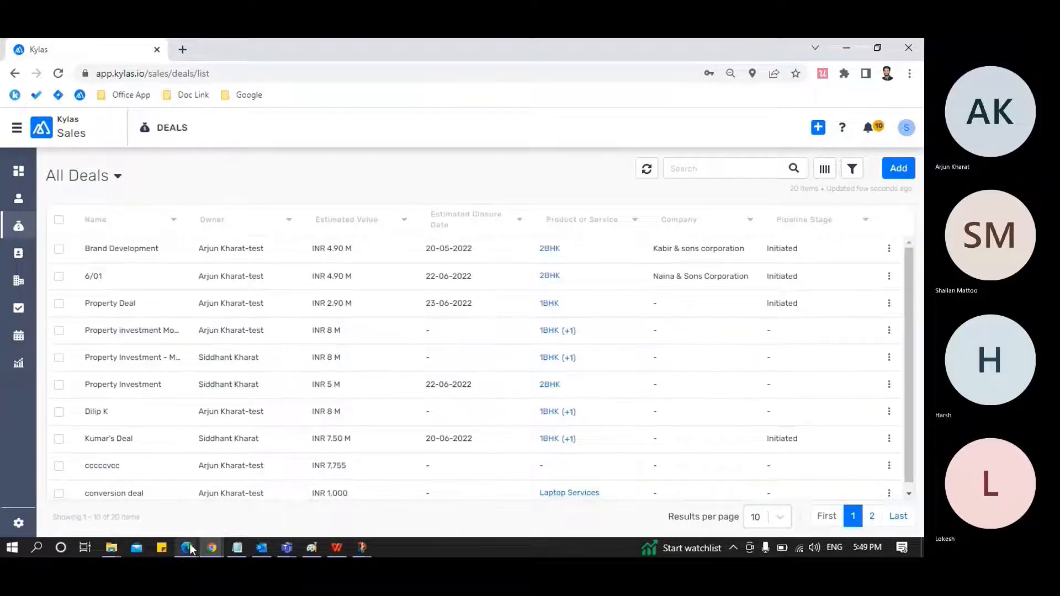
Switch to Edge and recheck the workflow's Product or Service condition and its reassign action
mouse_move(190, 549)
left_click(352, 513)
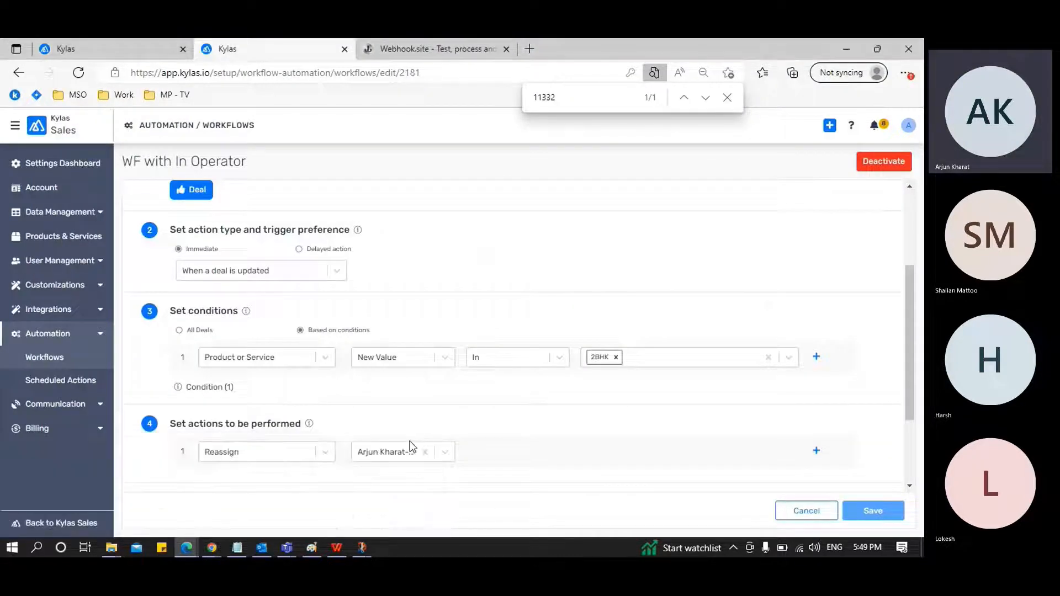
scroll(411, 446, "down", 1)
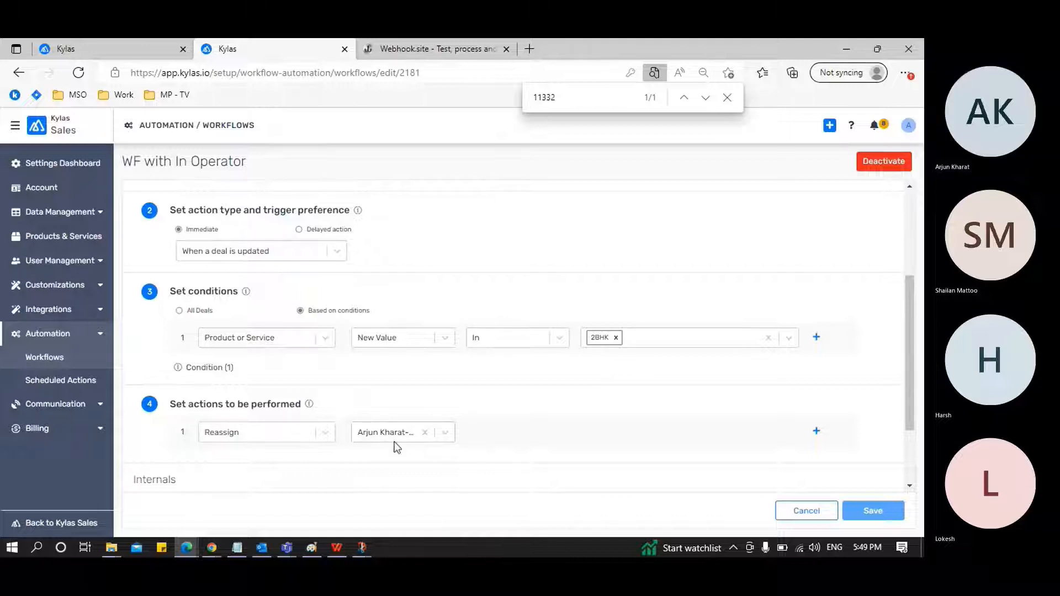
key("alt+Tab")
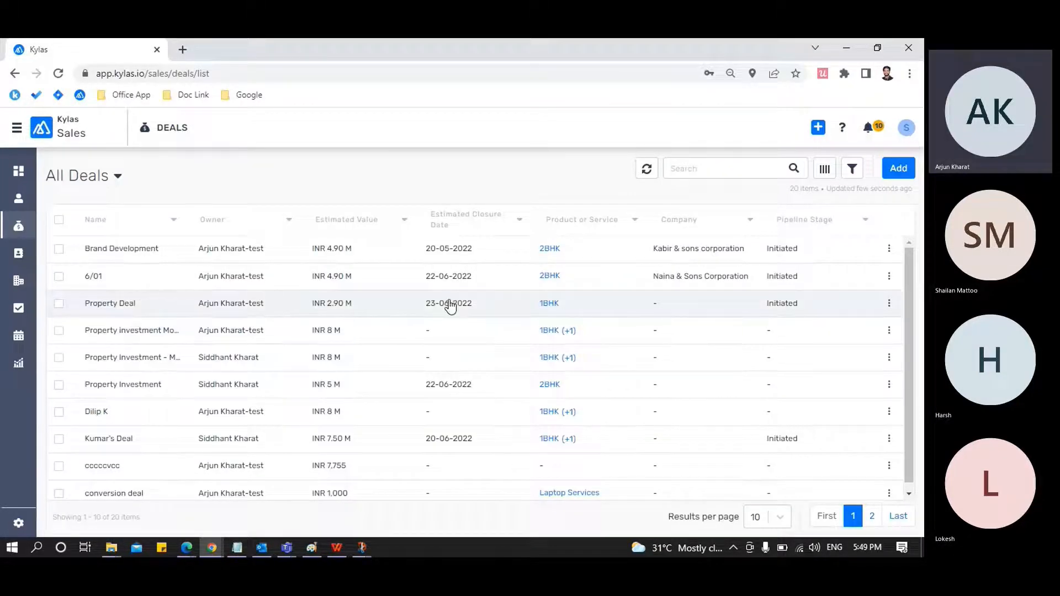
scroll(488, 331, "down", 1)
left_click(137, 491)
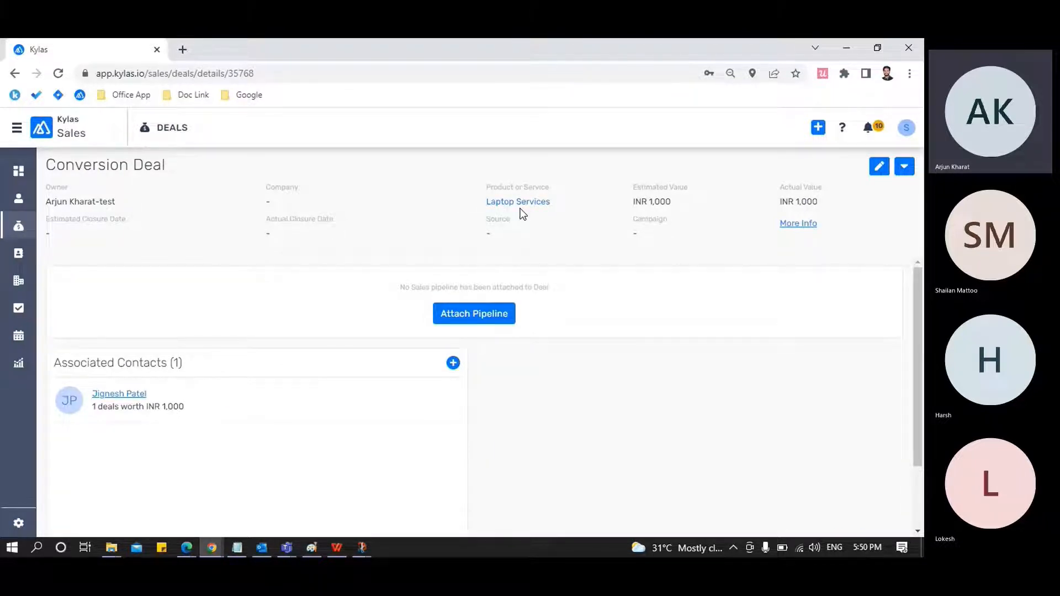
left_click(878, 171)
scroll(643, 302, "down", 1)
scroll(645, 302, "down", 1)
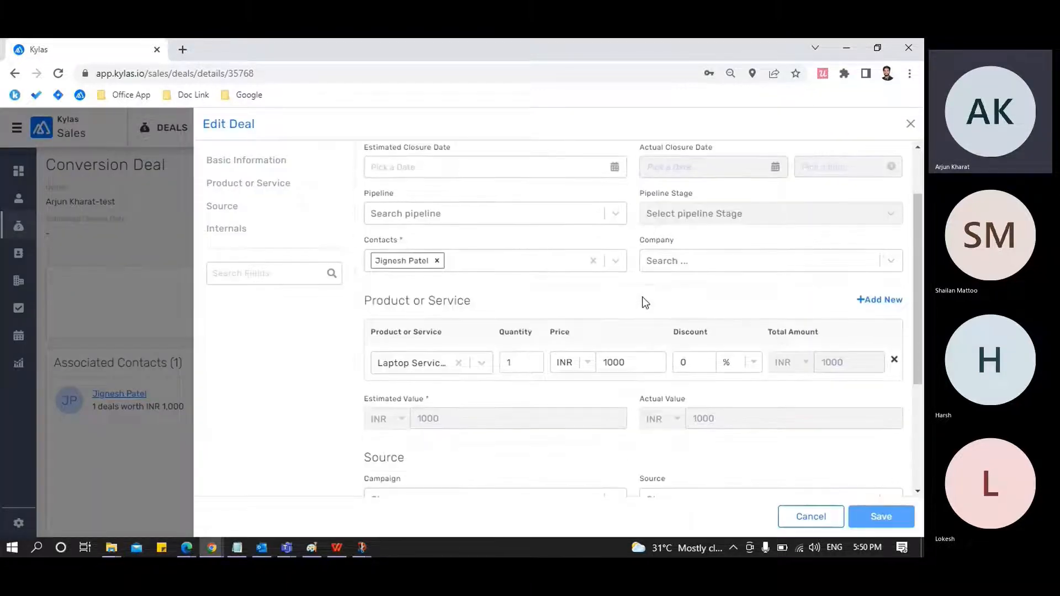
left_click(484, 363)
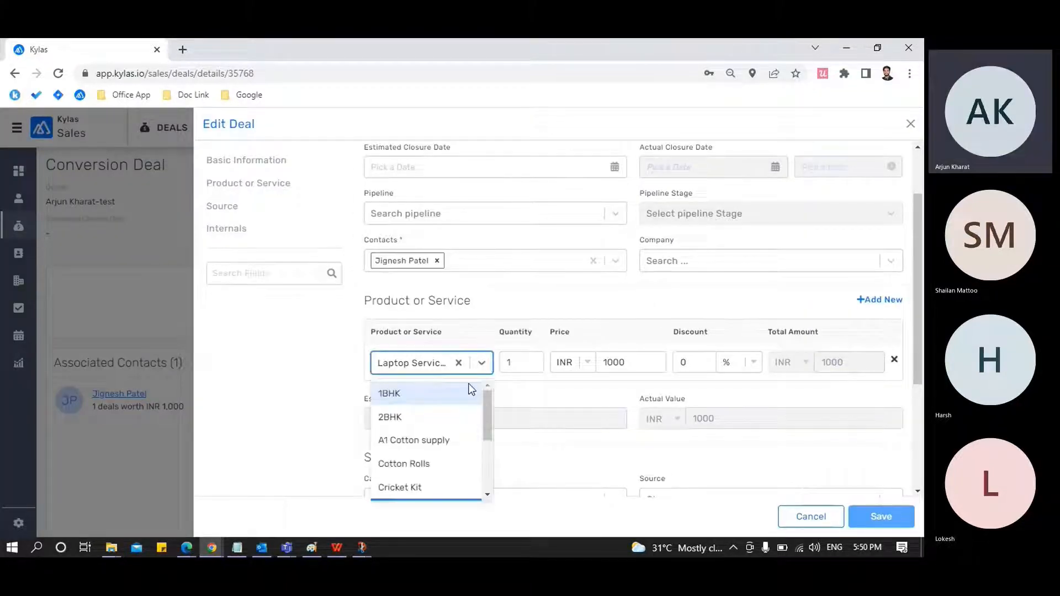
left_click(435, 418)
key("alt+Tab")
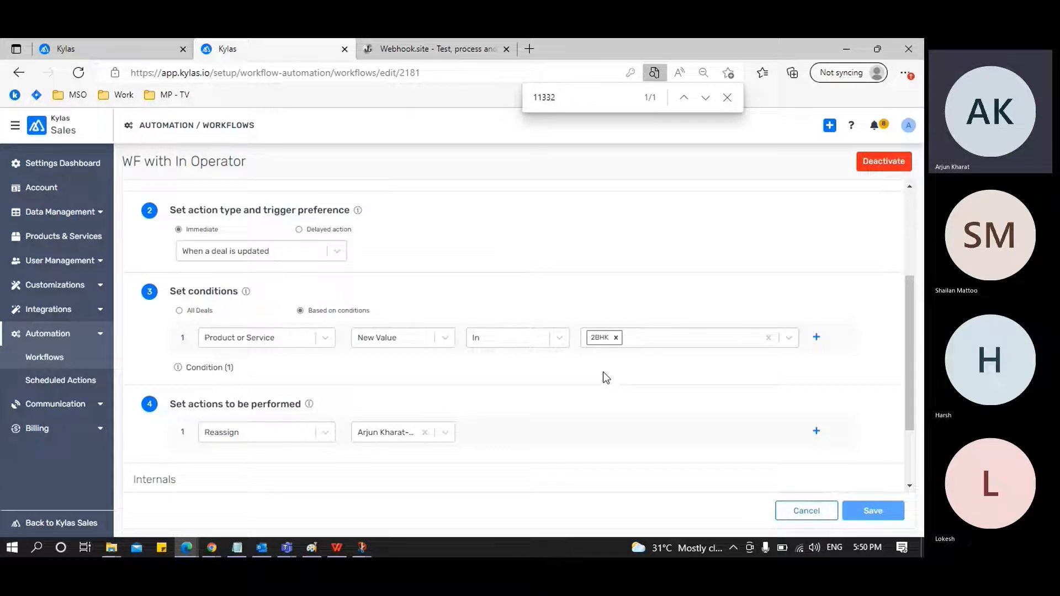
key("alt+Tab")
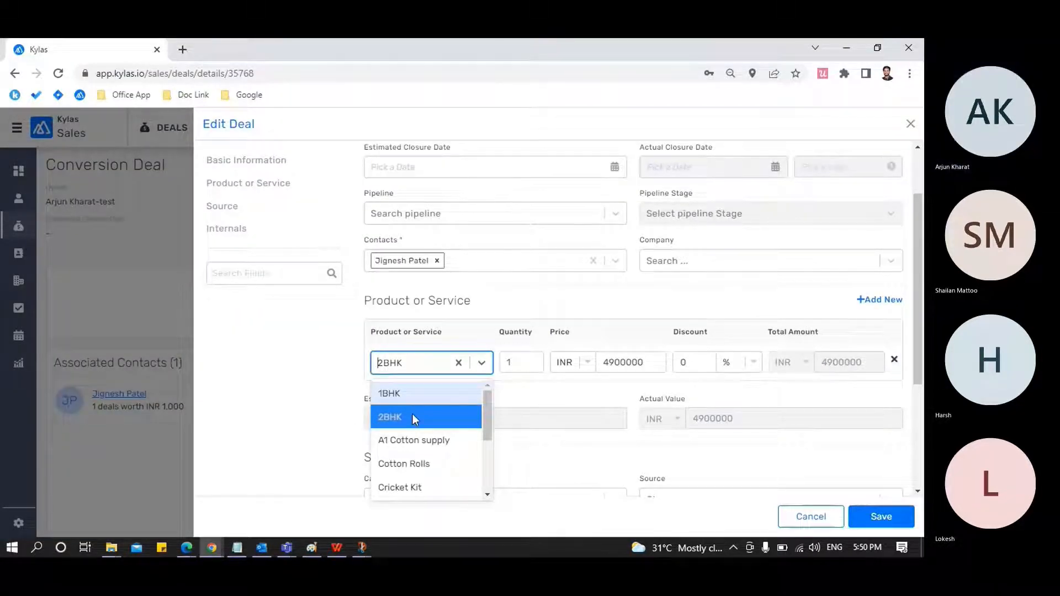
left_click(750, 439)
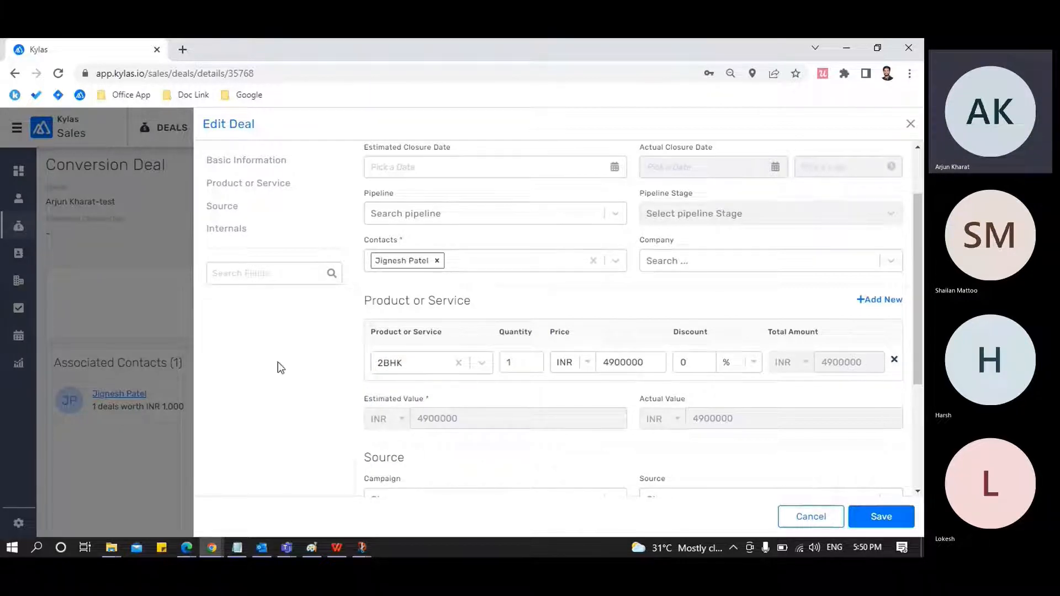
left_click(811, 517)
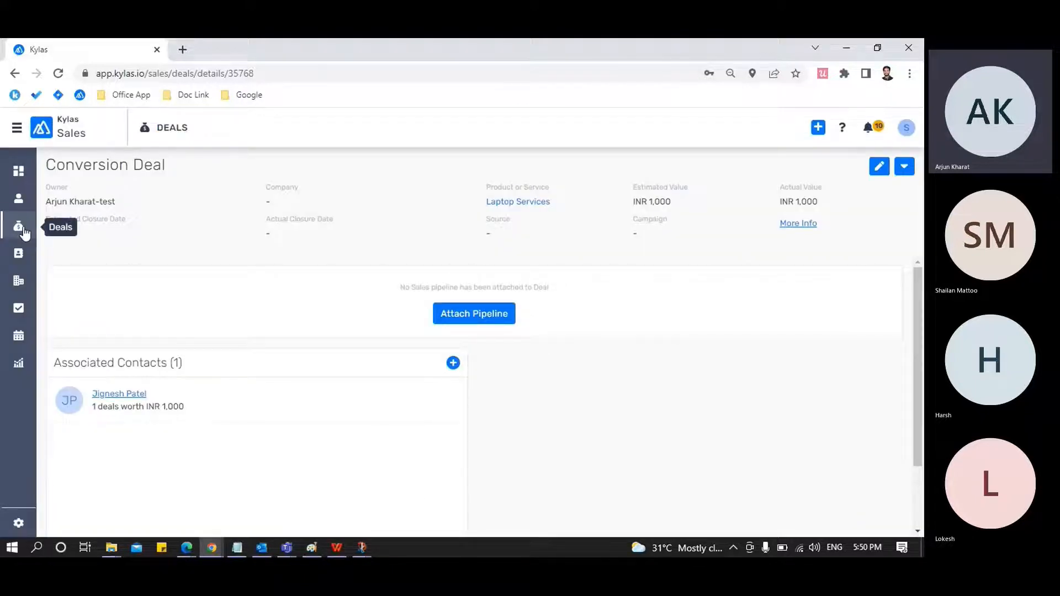
left_click(18, 225)
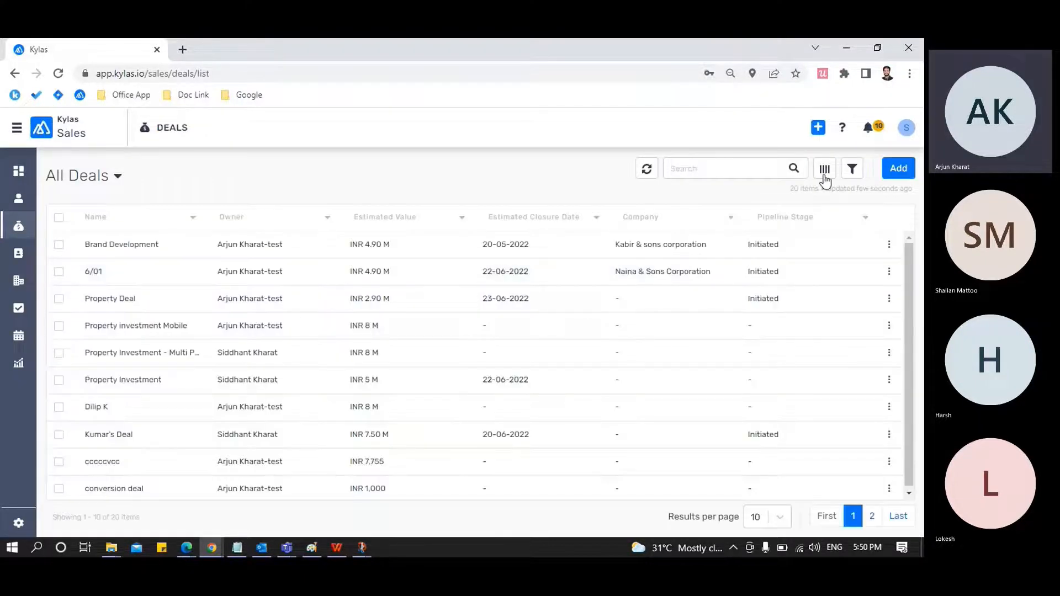
Show the Product or Service column in the All Deals list
left_click(824, 171)
left_click(787, 231)
type("pro")
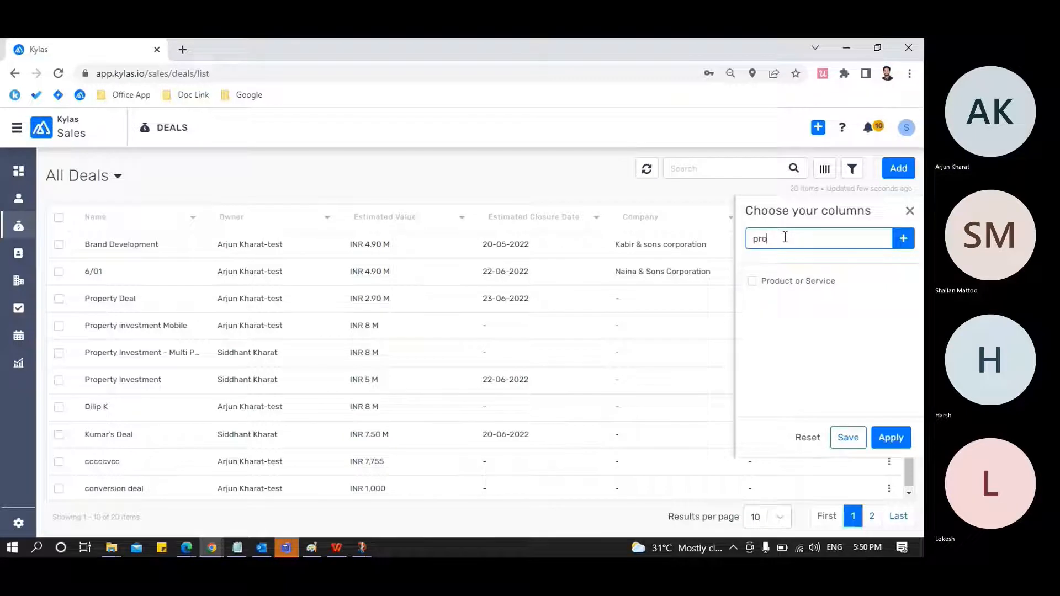
left_click(783, 282)
left_click(891, 437)
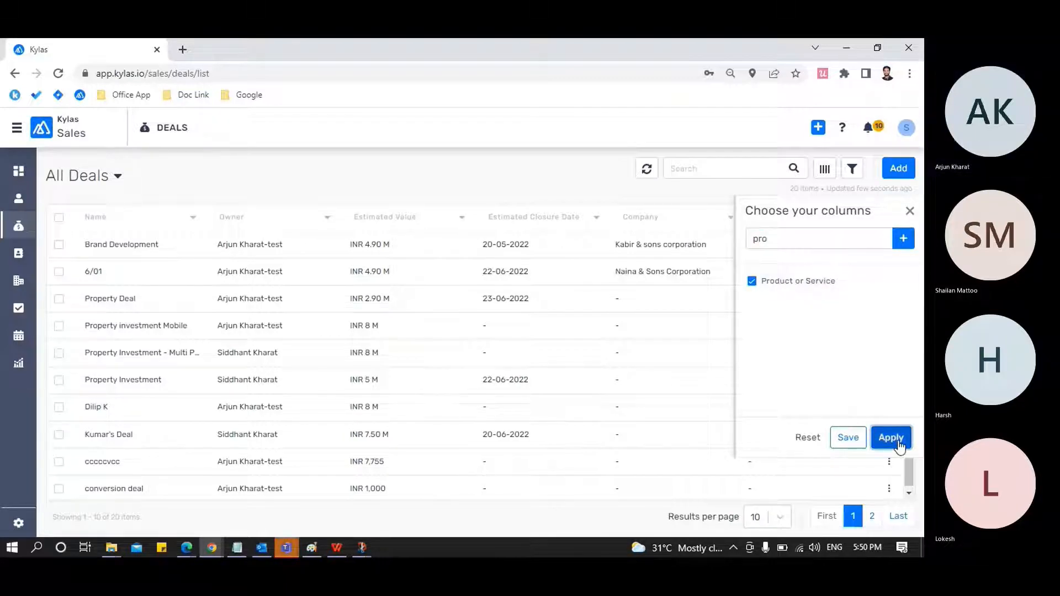
Filter the deals list to records whose Owner equals the signed-in user
left_click(852, 170)
left_click(825, 242)
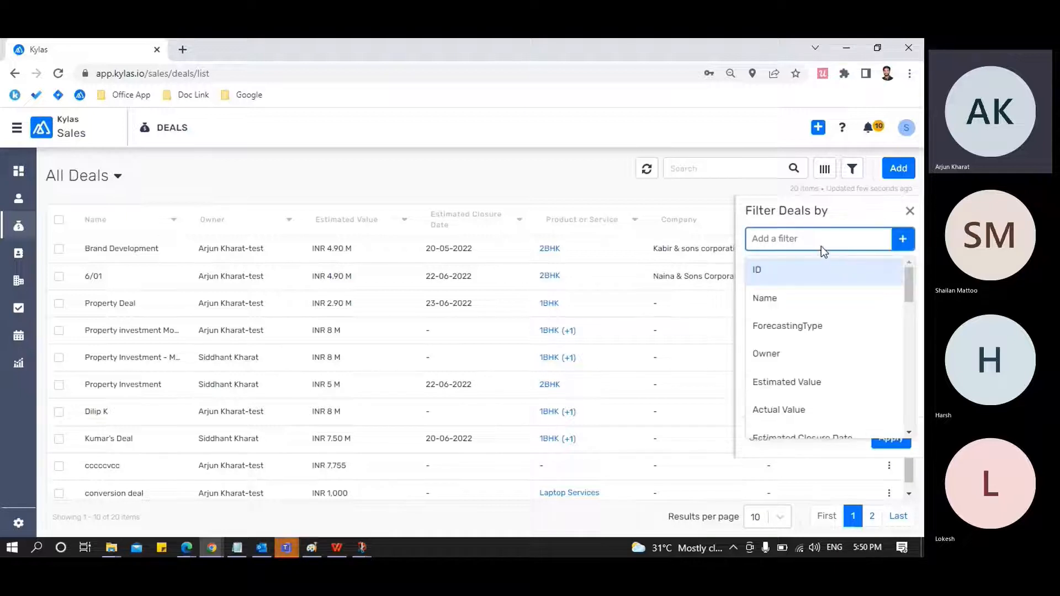
type("ow")
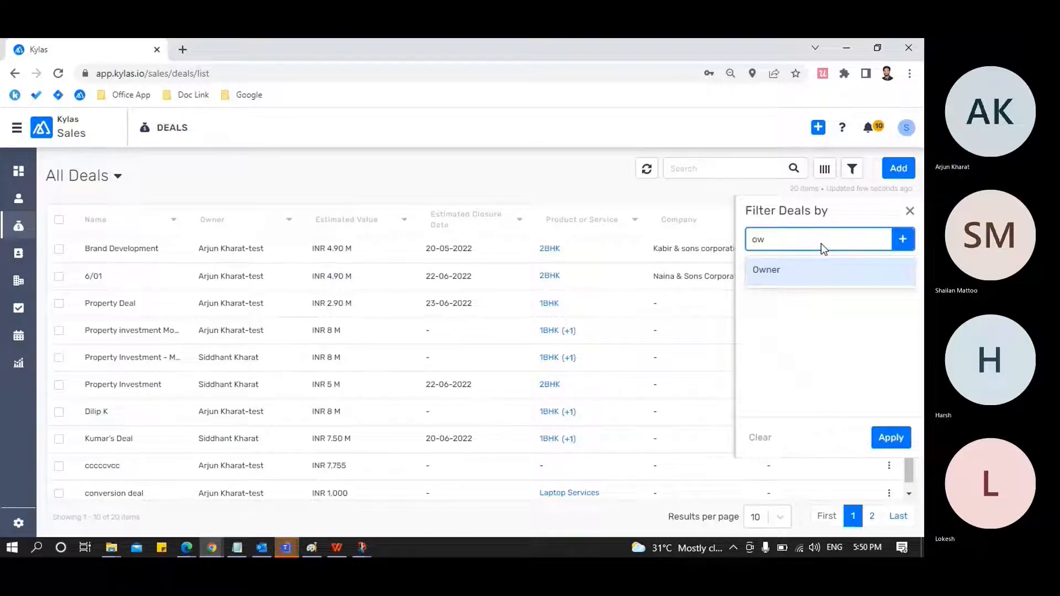
left_click(798, 275)
left_click(899, 327)
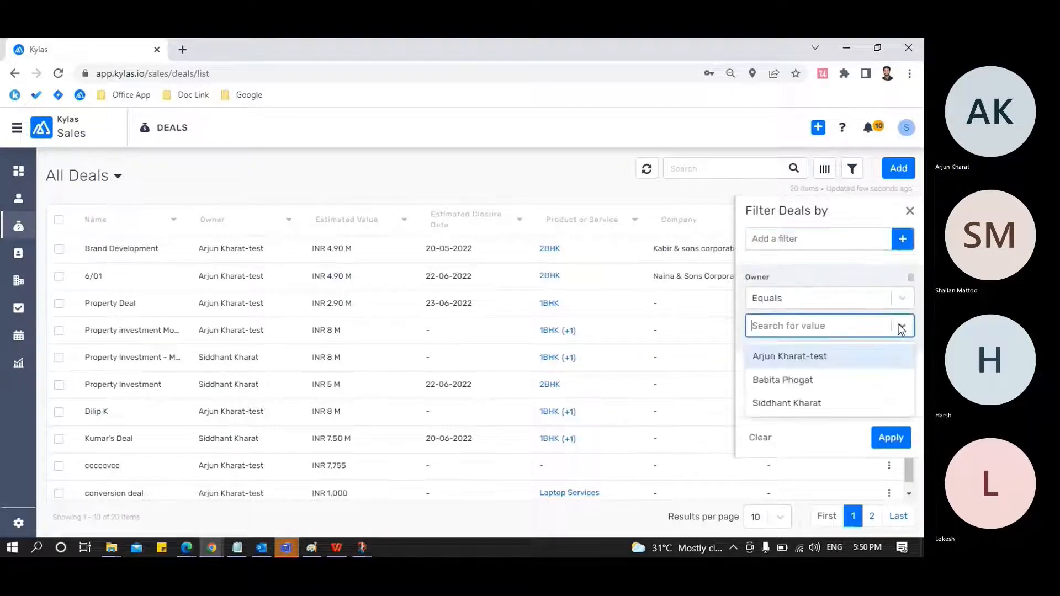
left_click(800, 401)
left_click(885, 439)
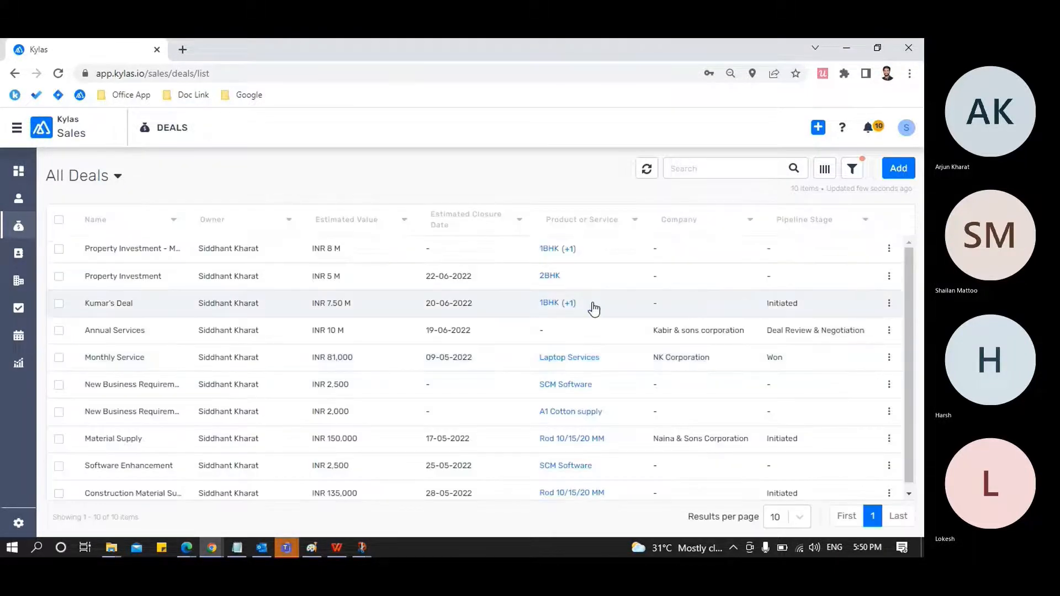
Edit the Monthly Service deal to replace its Laptop Services product with 2BHK, and save the deal
scroll(594, 309, "down", 1)
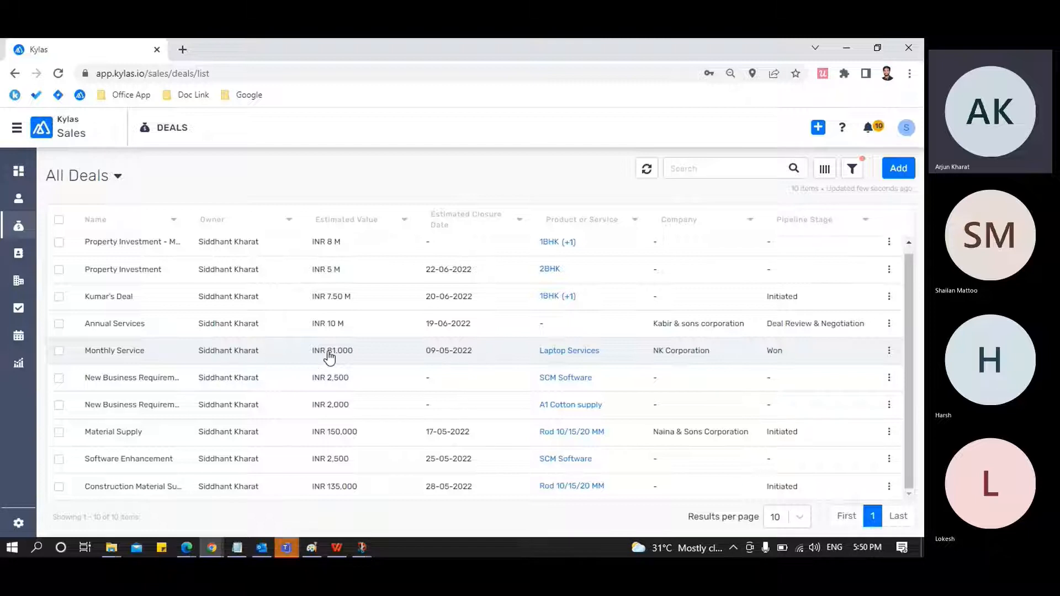
left_click(113, 353)
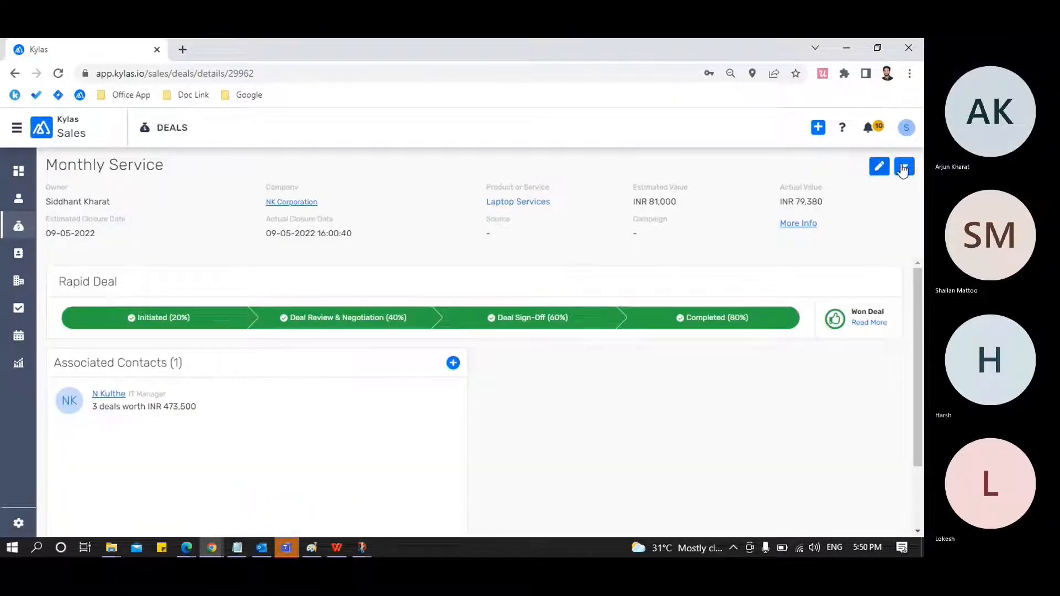
left_click(878, 166)
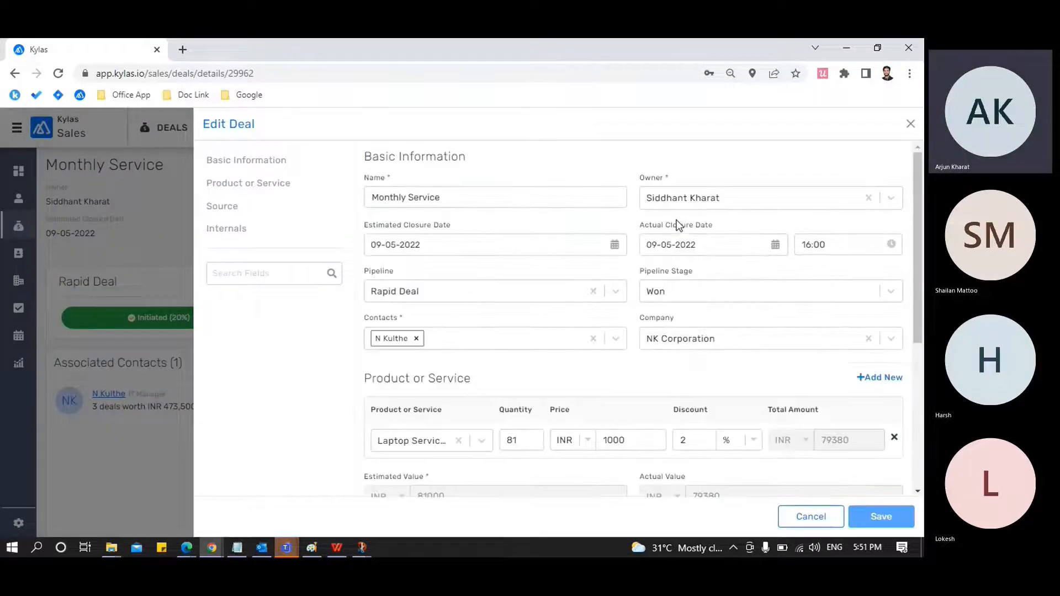
scroll(558, 350, "down", 1)
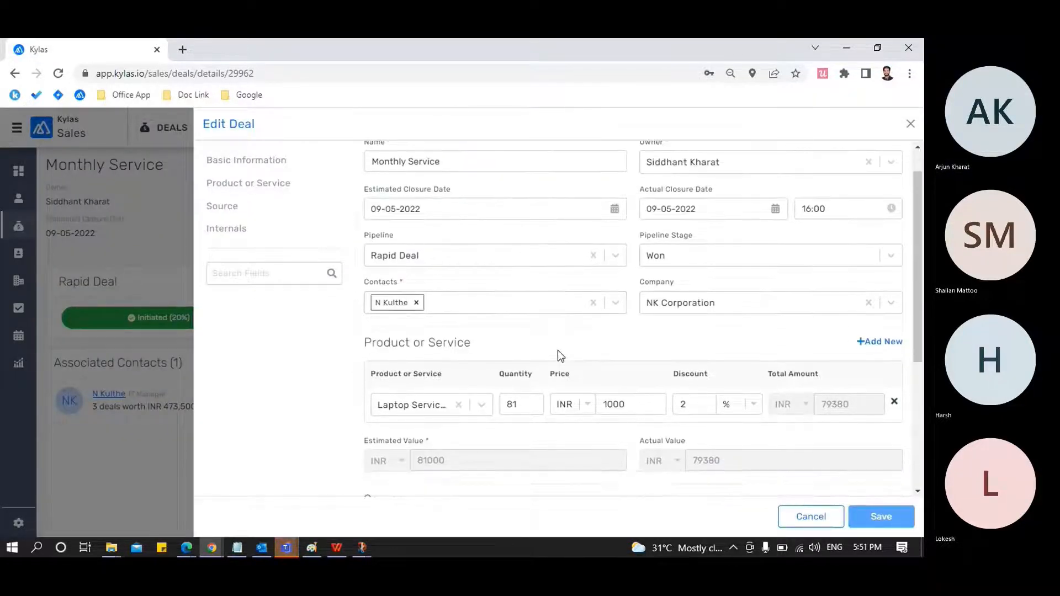
scroll(558, 350, "down", 1)
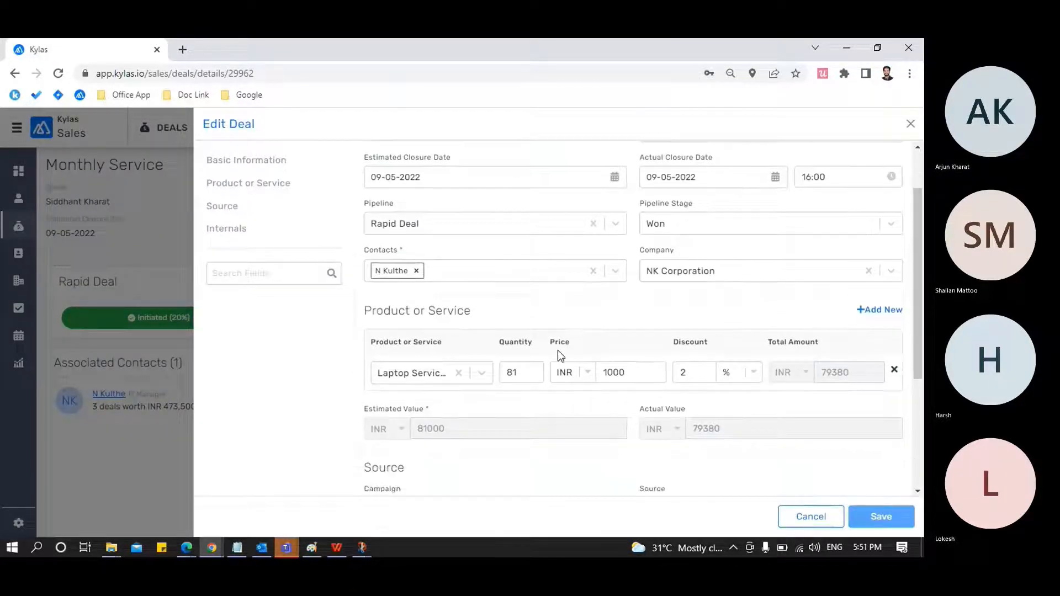
left_click(482, 373)
left_click(428, 430)
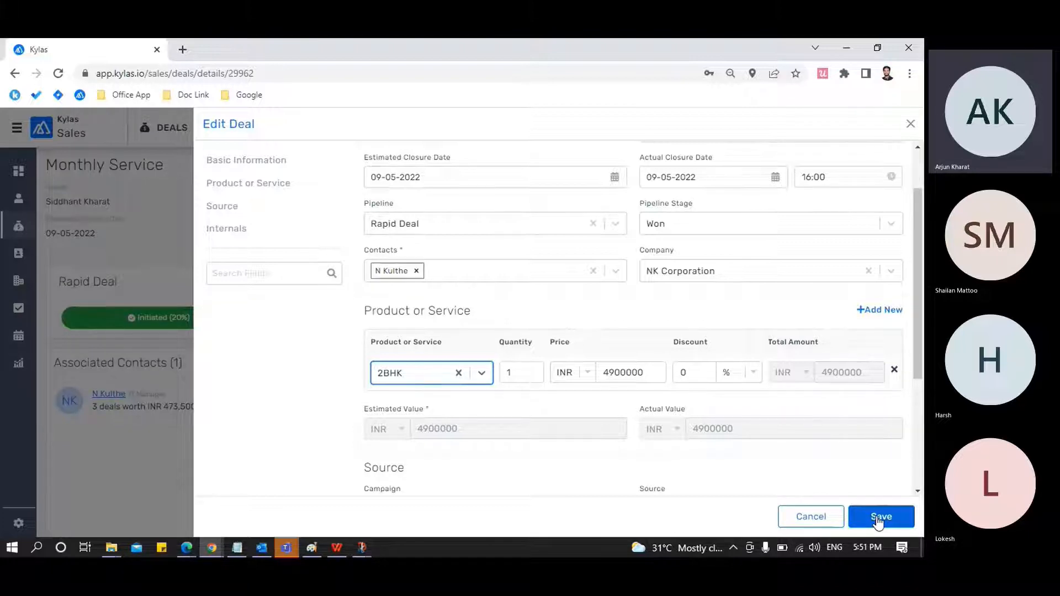
scroll(666, 313, "up", 1)
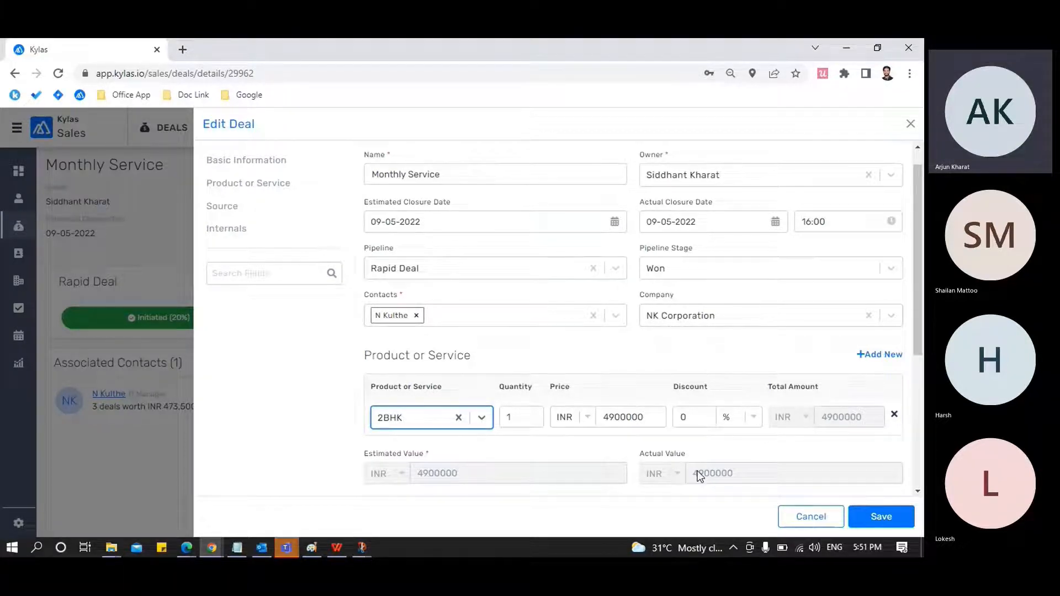
scroll(698, 473, "down", 2)
left_click(881, 516)
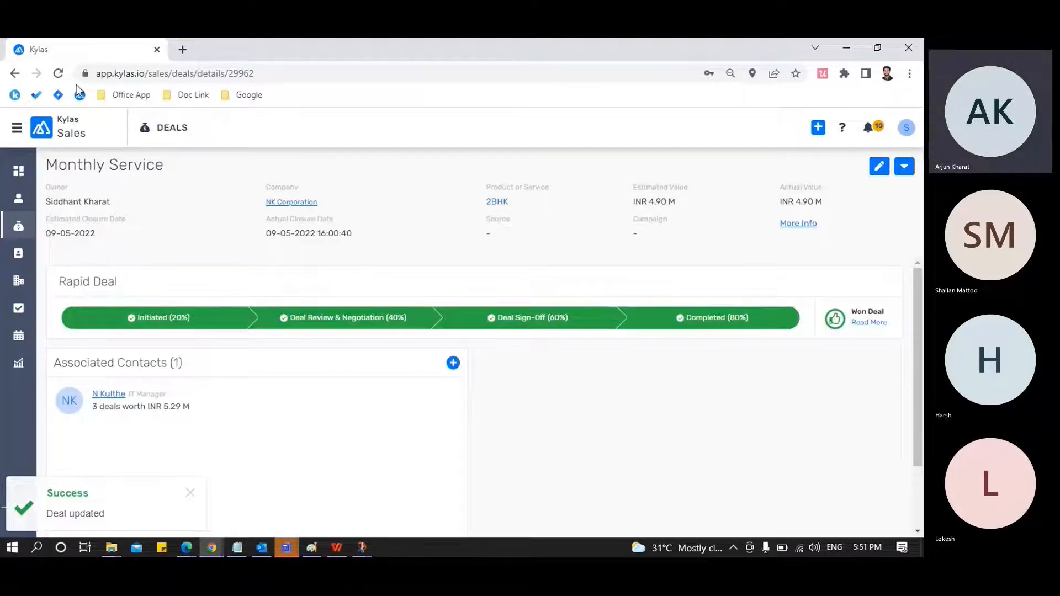
Reload the Monthly Service deal and check its Owner field
left_click(58, 73)
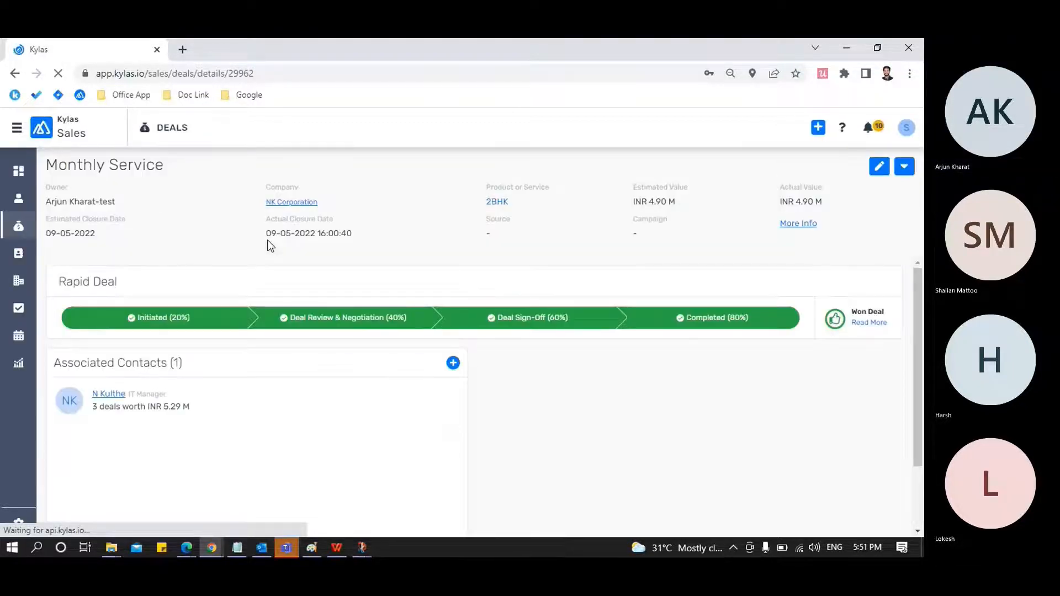
left_click_drag(117, 202, 48, 204)
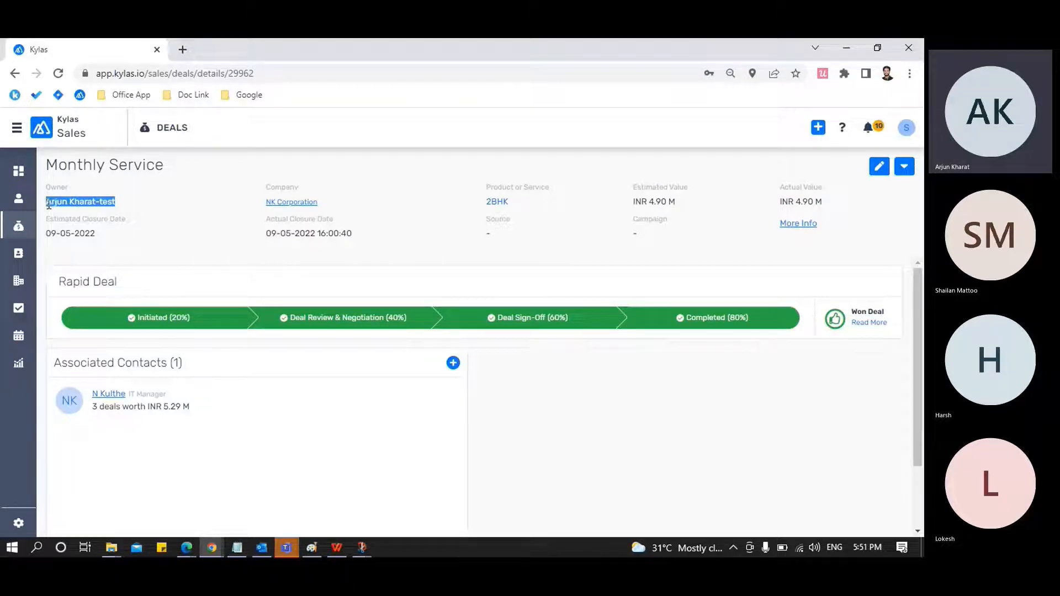
left_click(131, 202)
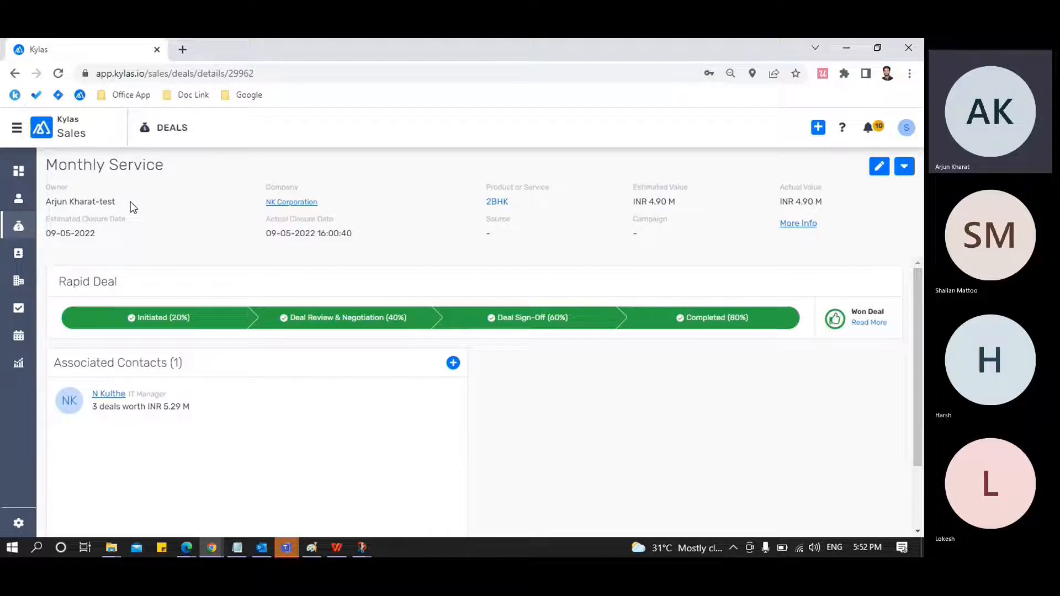
Switch to Kylas in Edge, reload the leads list and the workflow page, and close the page search
mouse_move(194, 539)
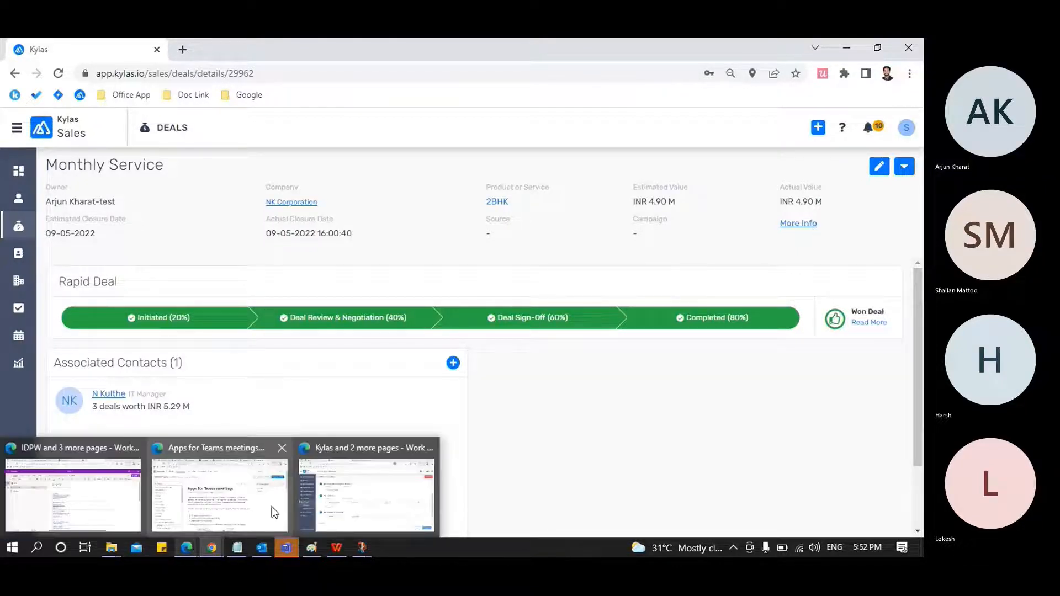
left_click(331, 495)
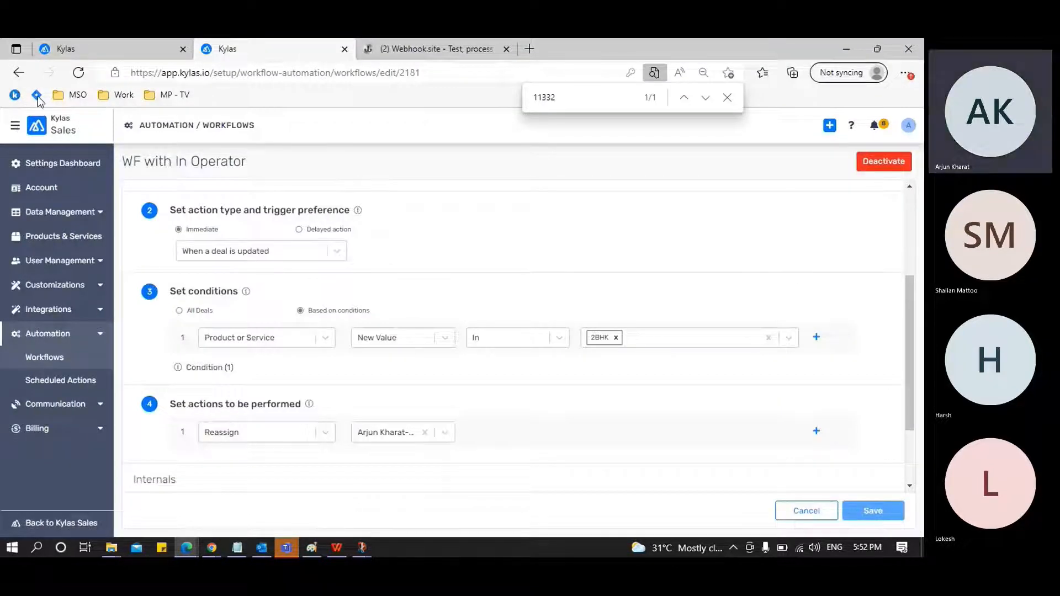
left_click(86, 47)
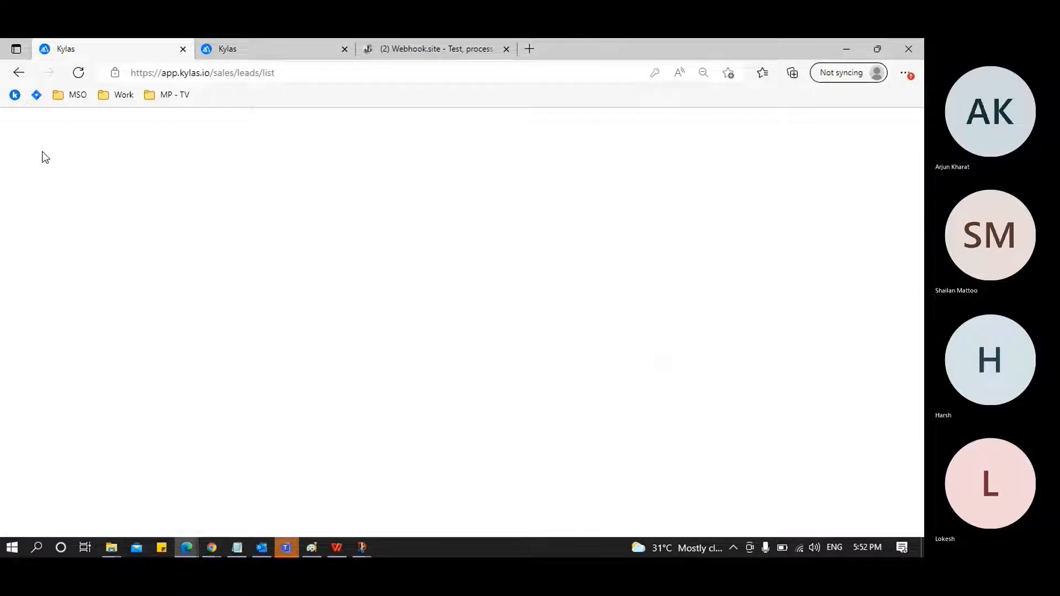
left_click(79, 72)
left_click(217, 56)
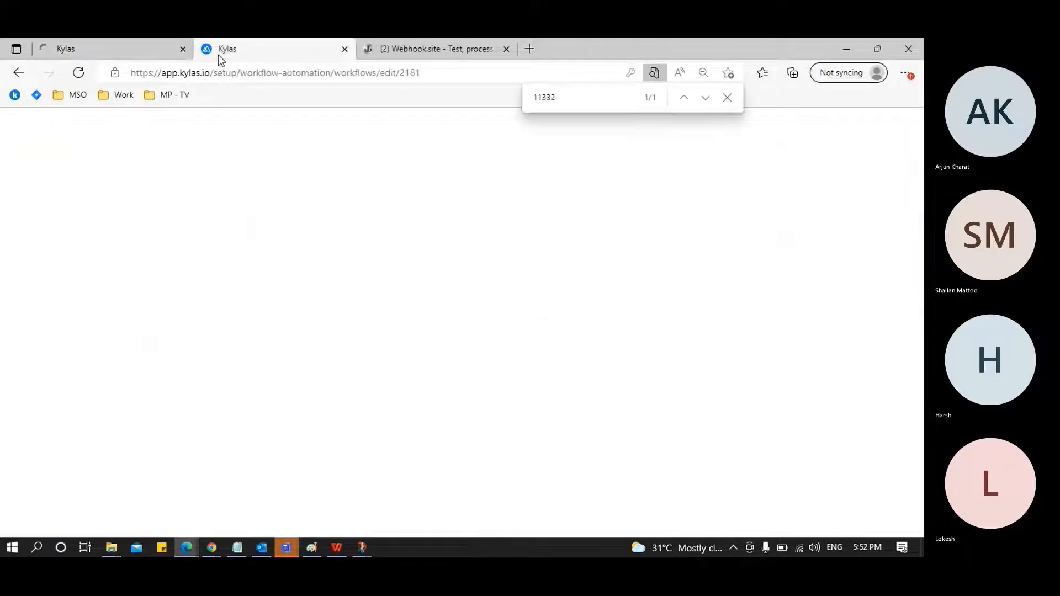
left_click(79, 73)
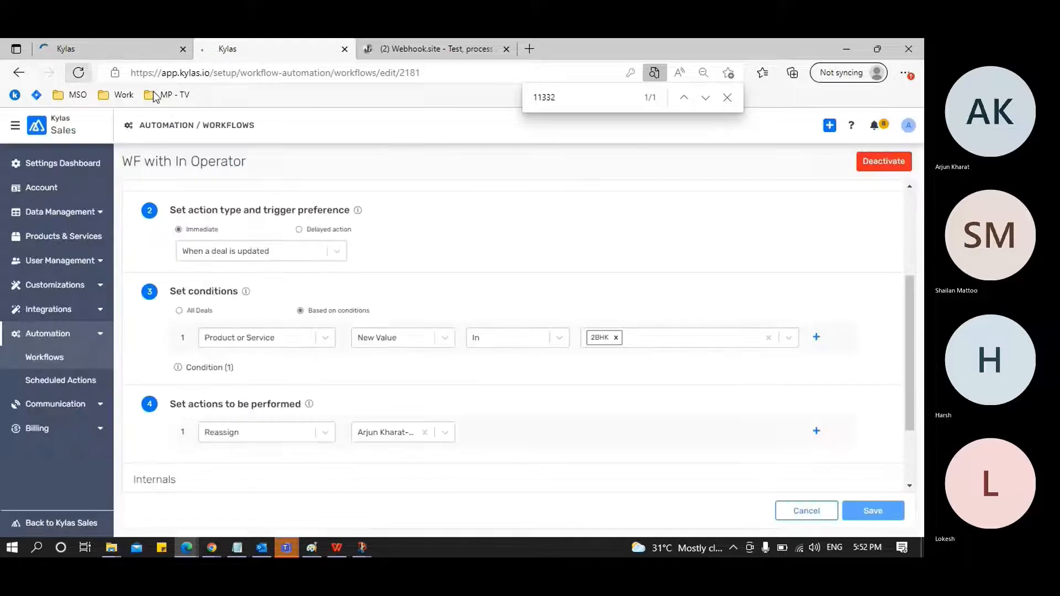
left_click(726, 98)
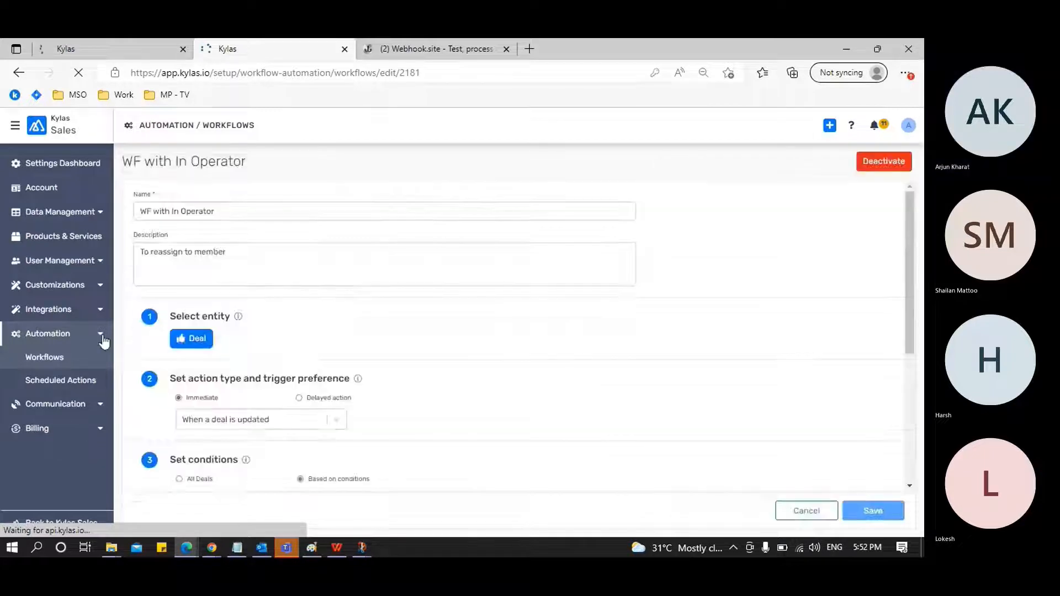
Open the Meeting Form Fields list in the Customizations settings
left_click(101, 336)
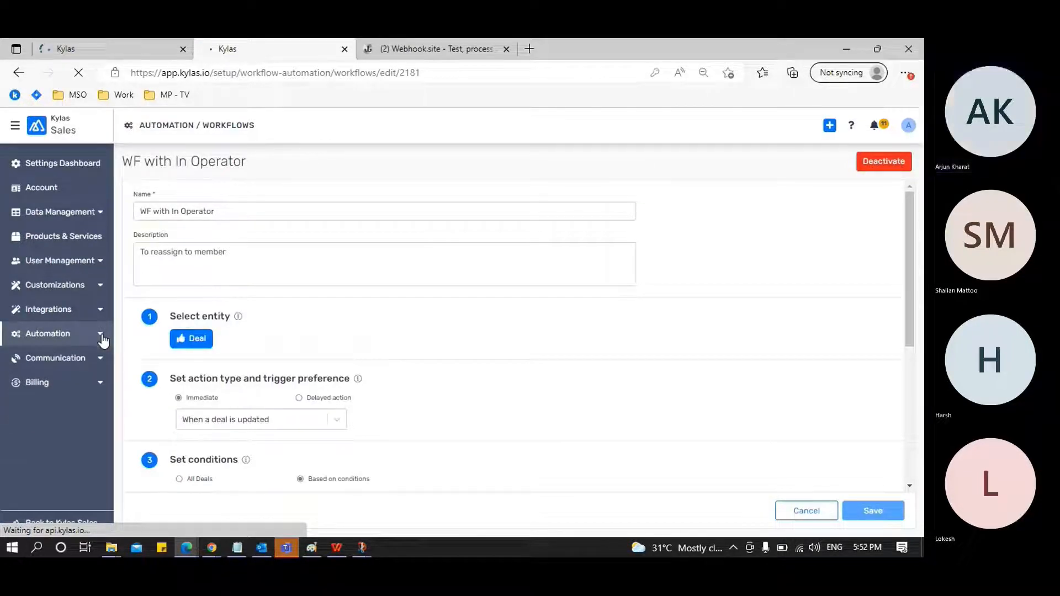
left_click(99, 287)
scroll(78, 326, "down", 2)
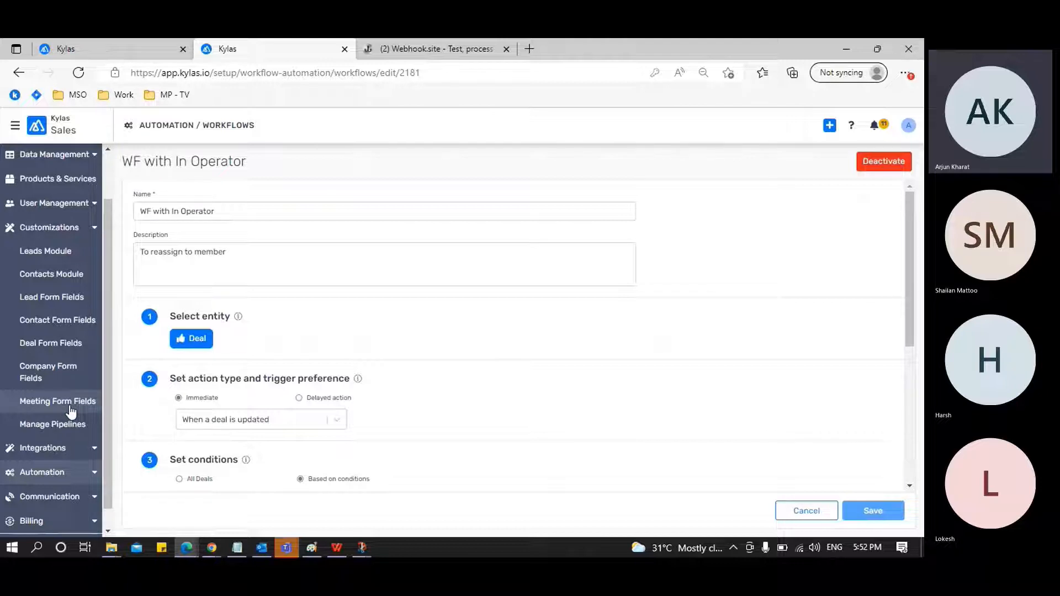
left_click(70, 408)
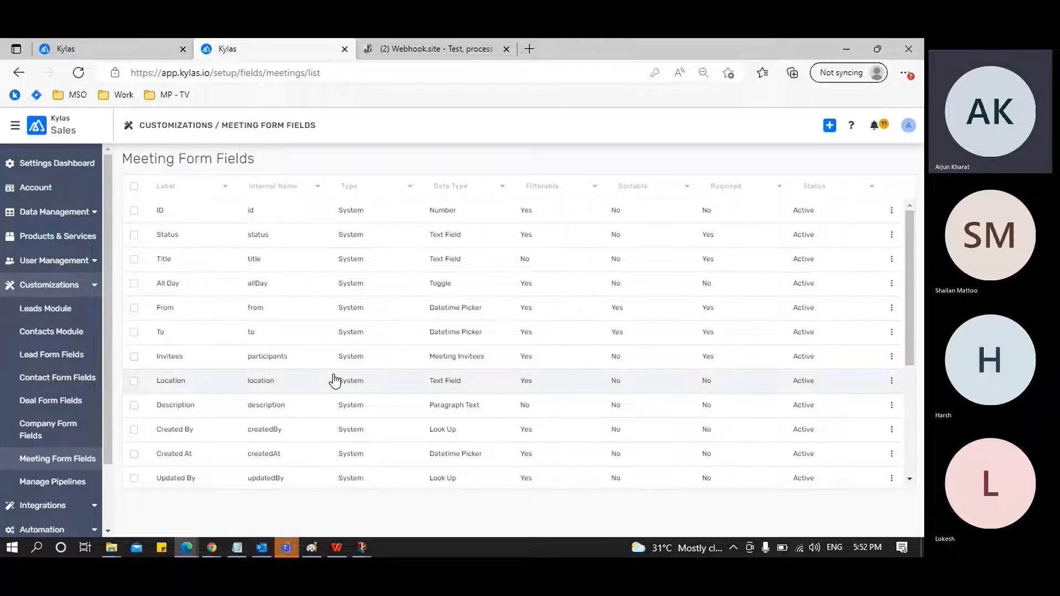
Open a new meeting form from the Meetings module and review its Title and other fields
left_click(99, 44)
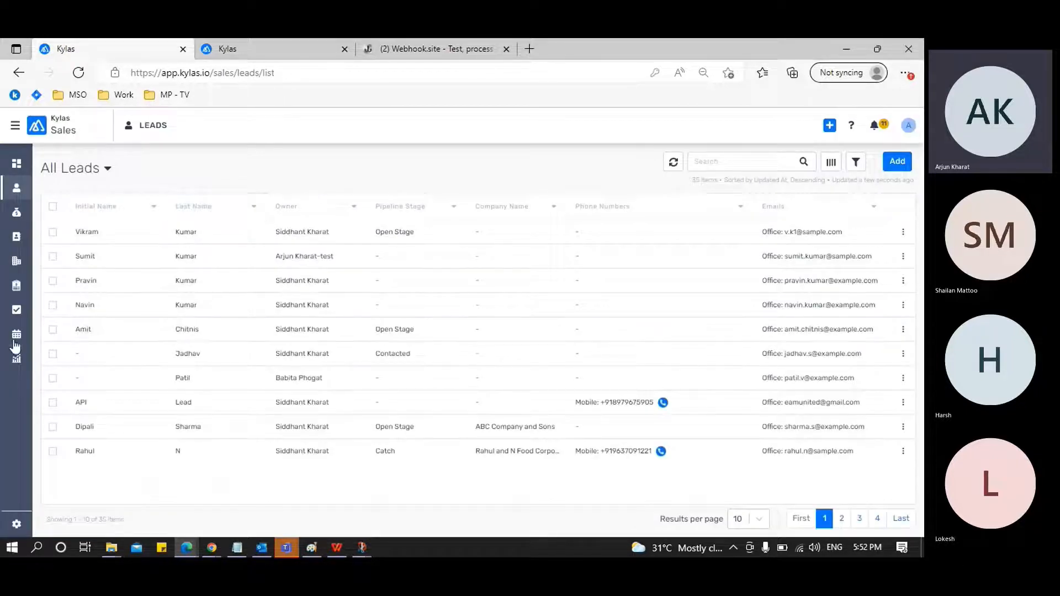
left_click(13, 338)
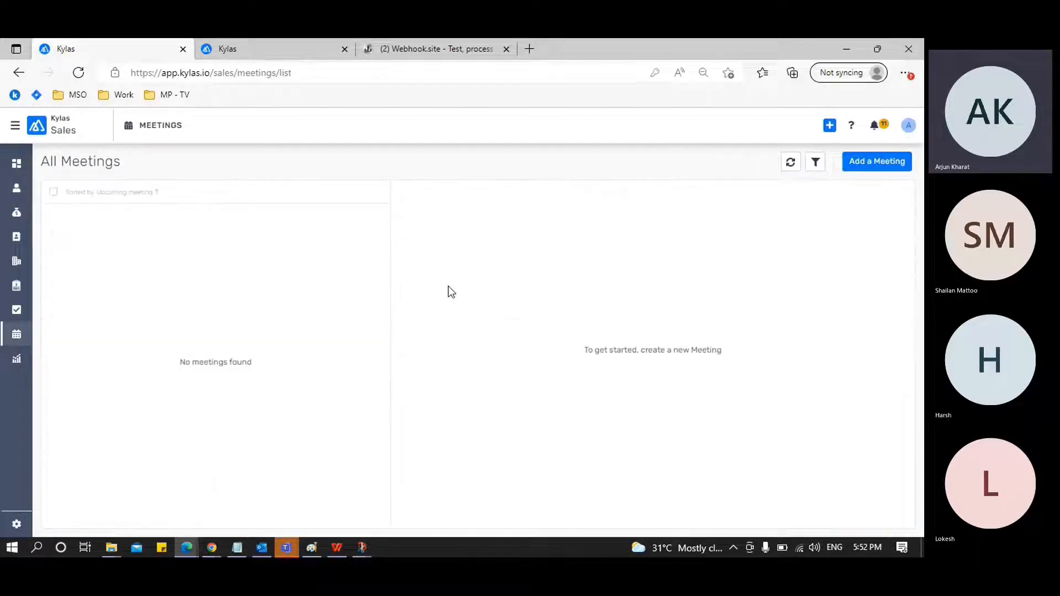
left_click(861, 164)
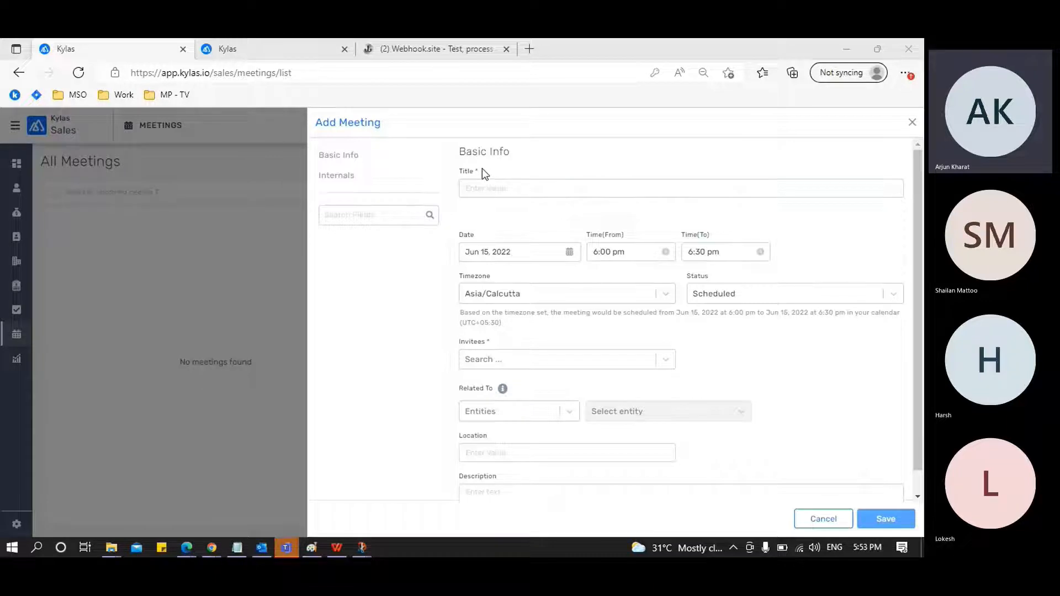
double_click(467, 172)
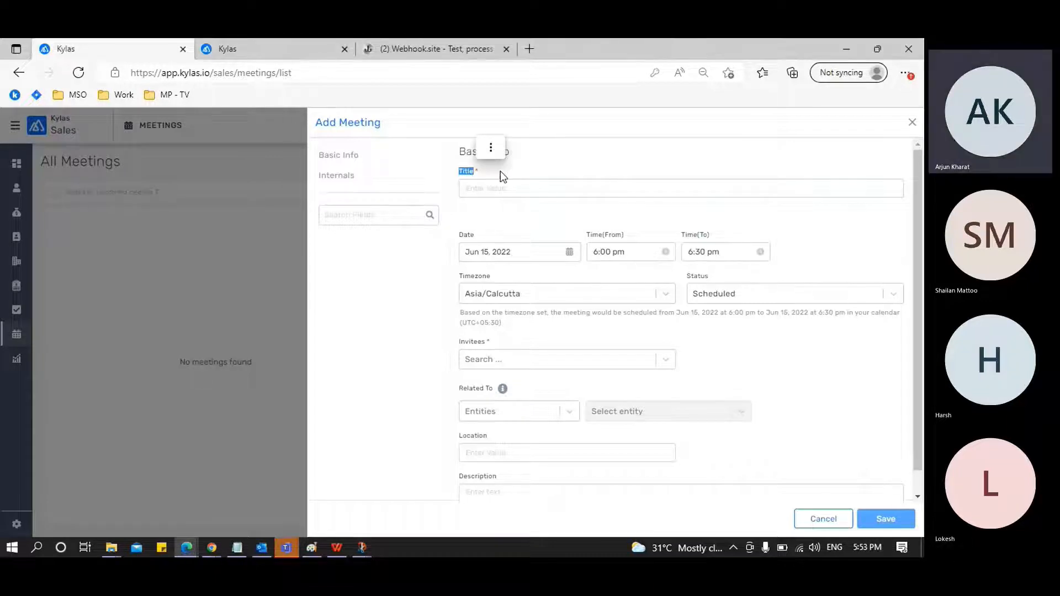
left_click(500, 189)
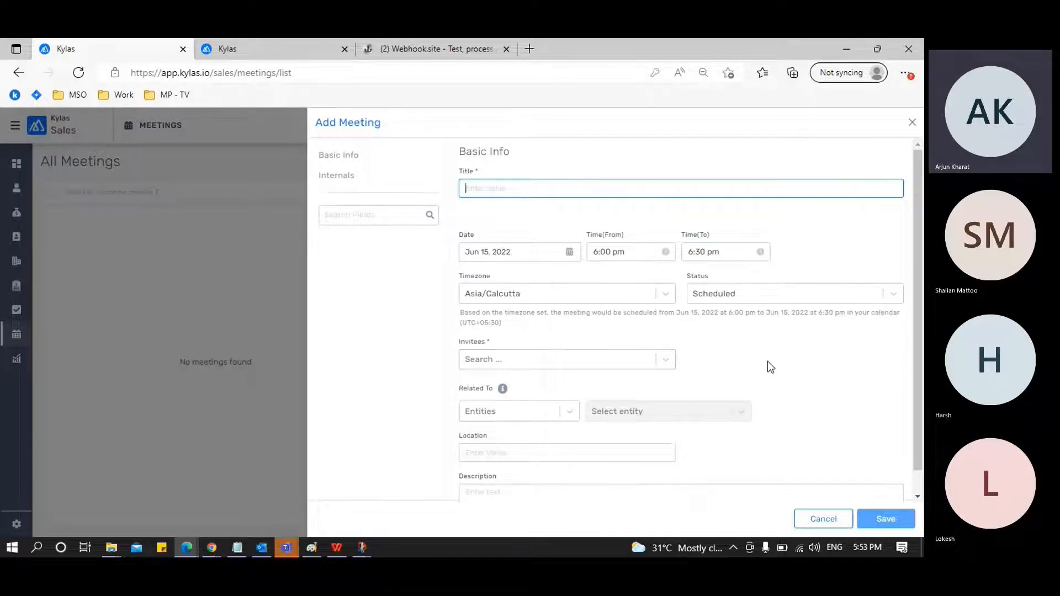
scroll(767, 361, "down", 1)
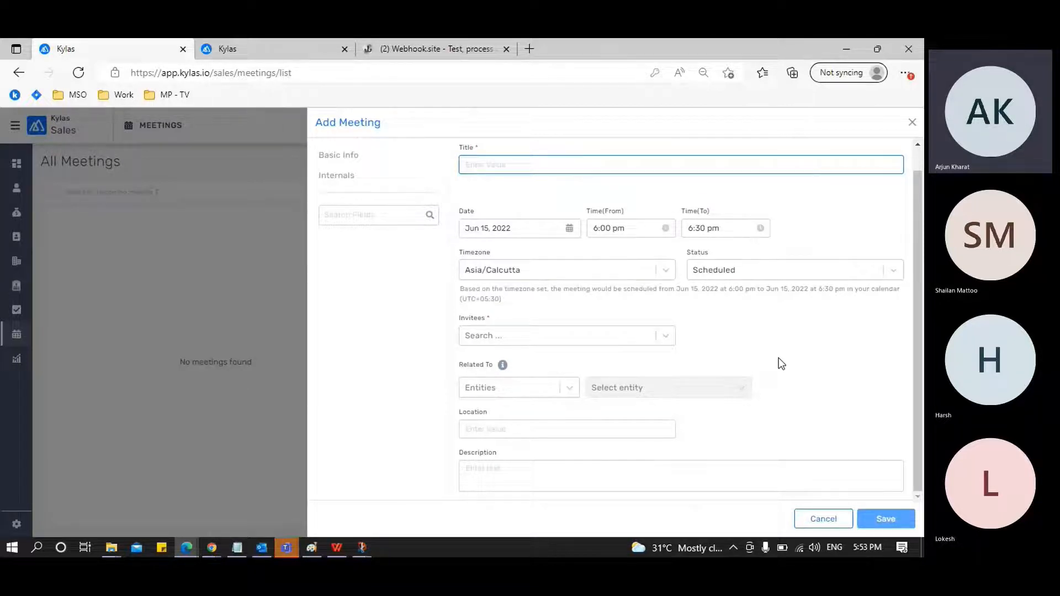
Rename the meeting form's Title field to Meeting Agenda in the form field settings and submit the change
left_click(263, 52)
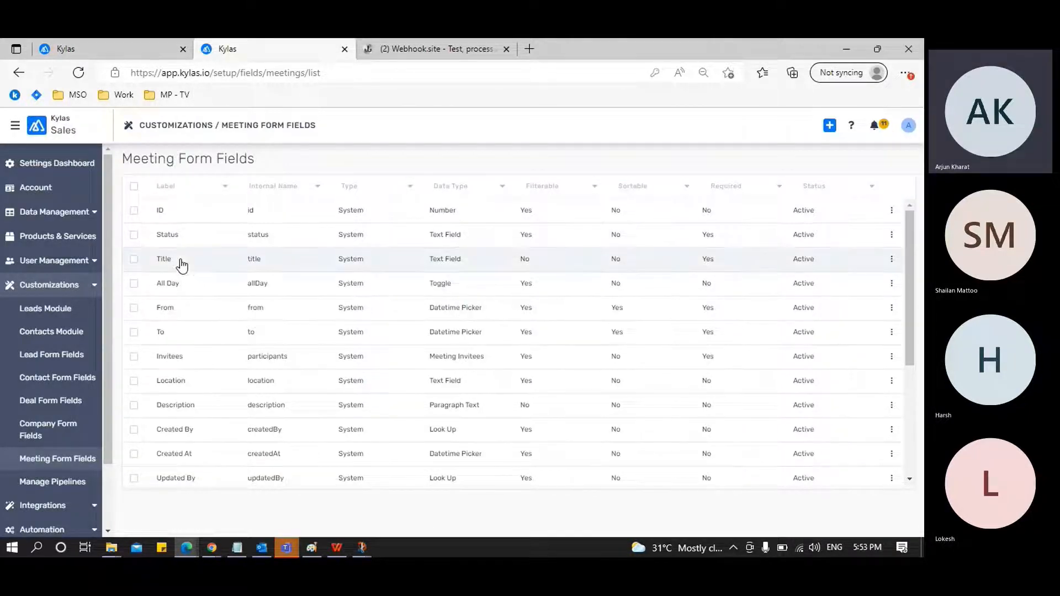
left_click(180, 260)
double_click(251, 232)
type("Meeting Agenda")
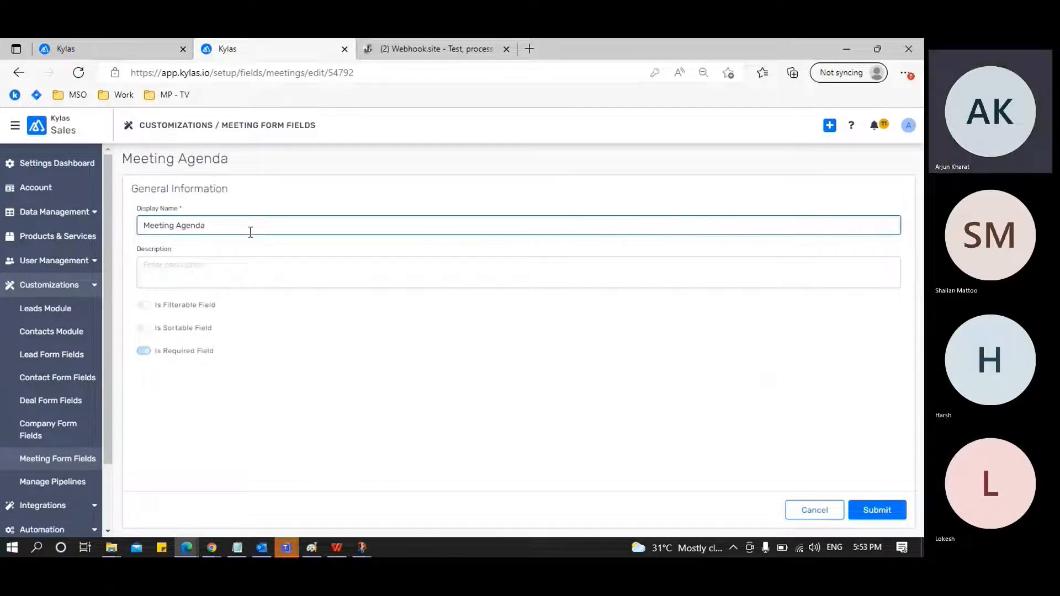
left_click(874, 511)
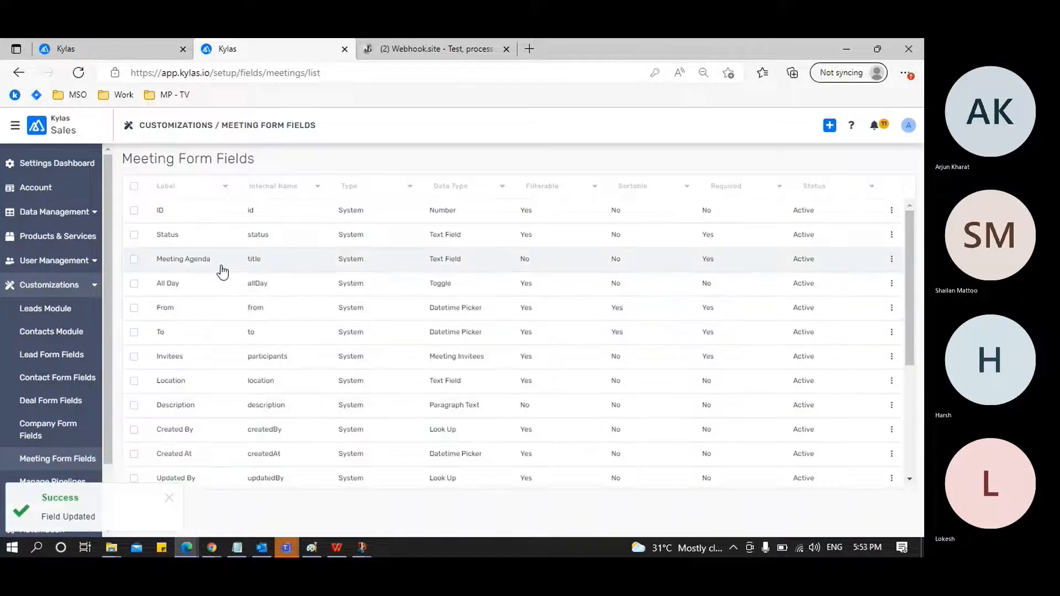
Rename the meeting form's Invitees field to Required Attendees and submit the change
left_click(202, 358)
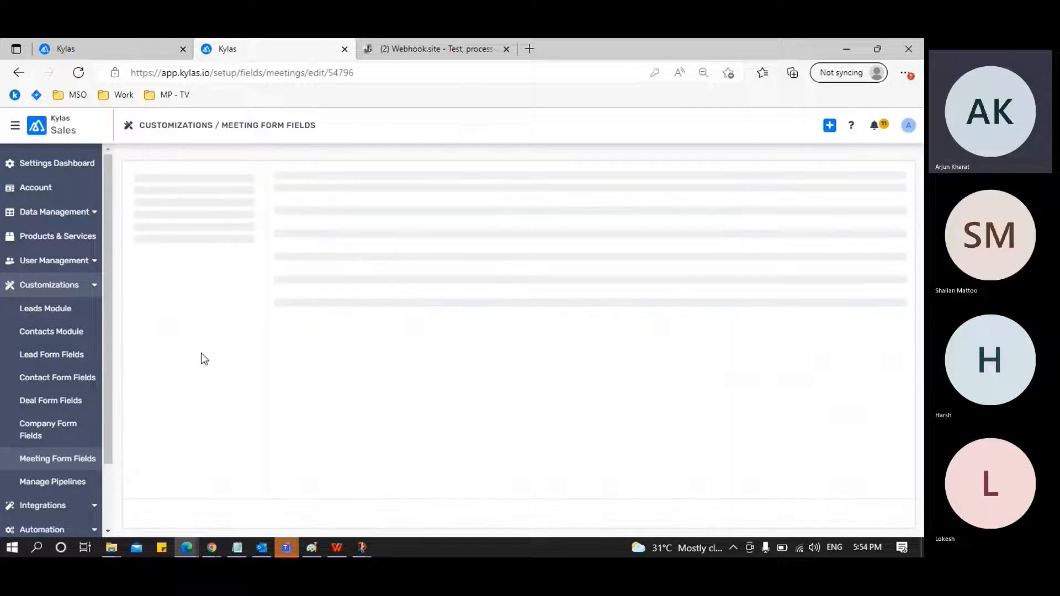
left_click(276, 225)
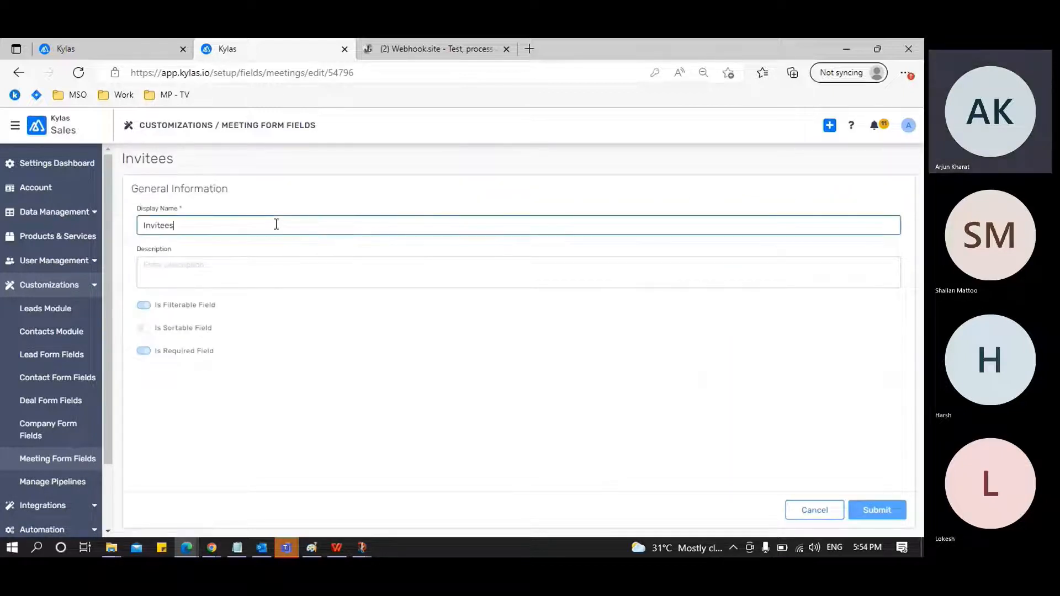
key("ctrl+a")
type("Required Attendees")
left_click(878, 511)
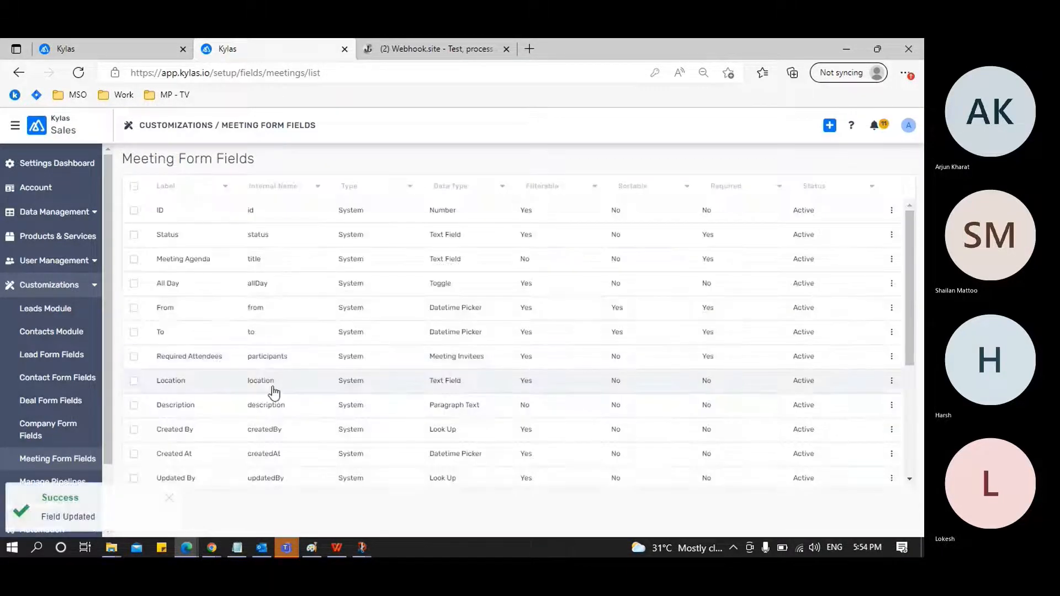
Change the display name of the meeting form's Location field to Field of Meeting and submit it
left_click(218, 383)
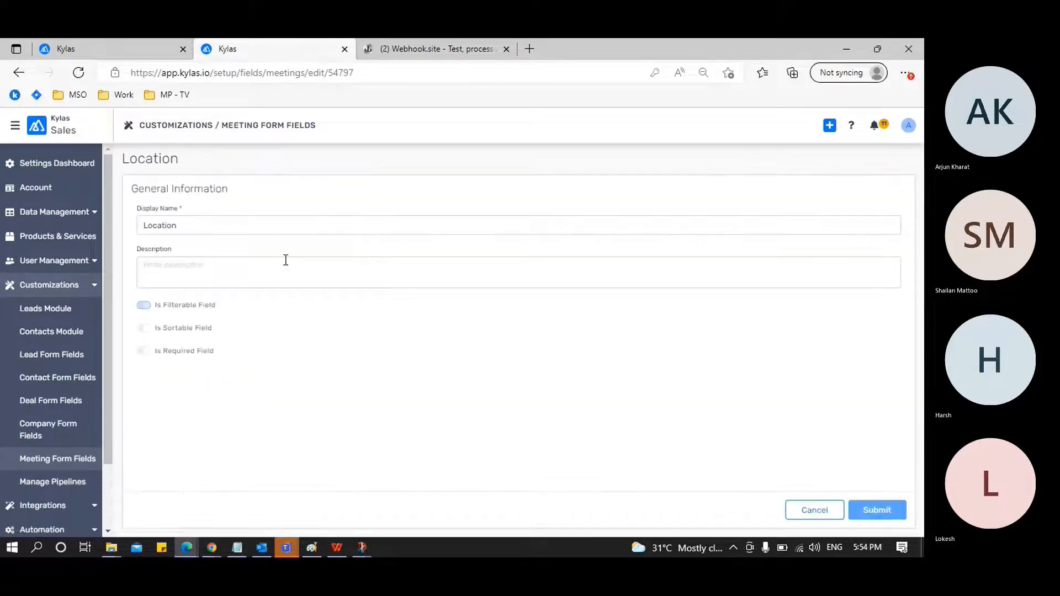
left_click(283, 232)
key("ctrl+a")
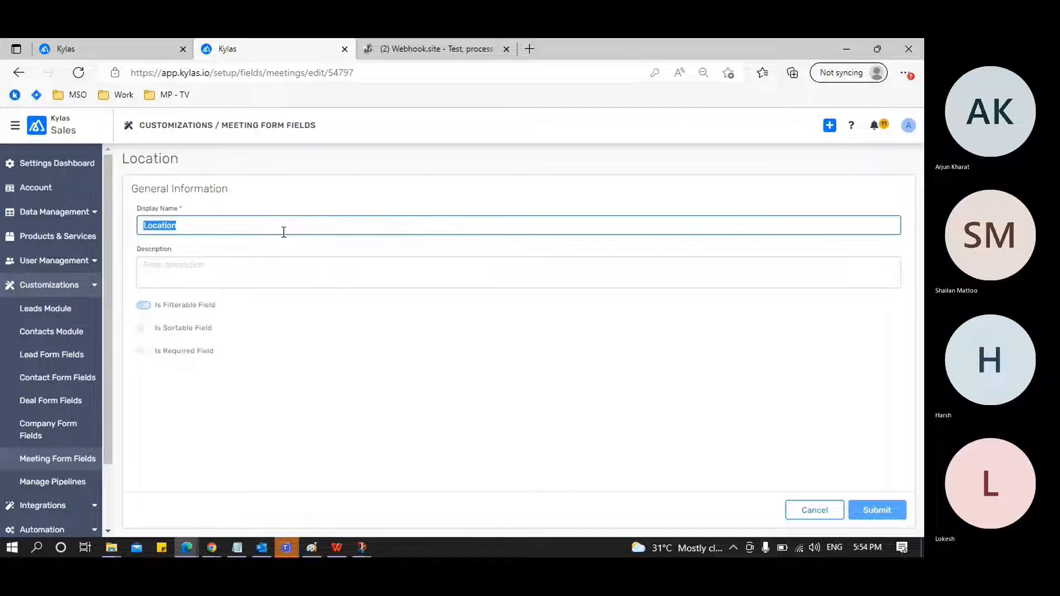
type("Field")
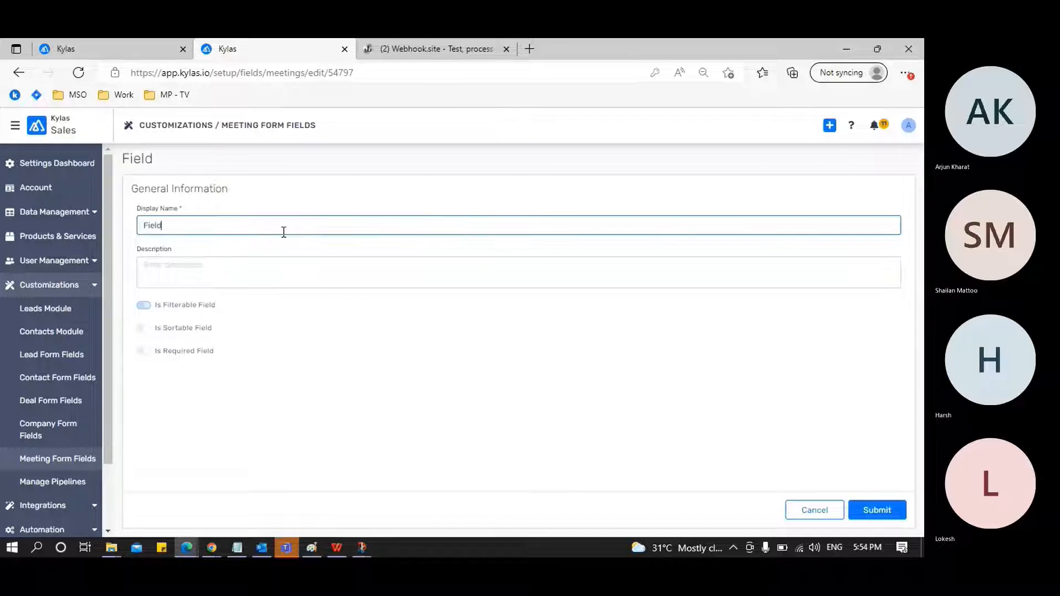
type(" of Meeting")
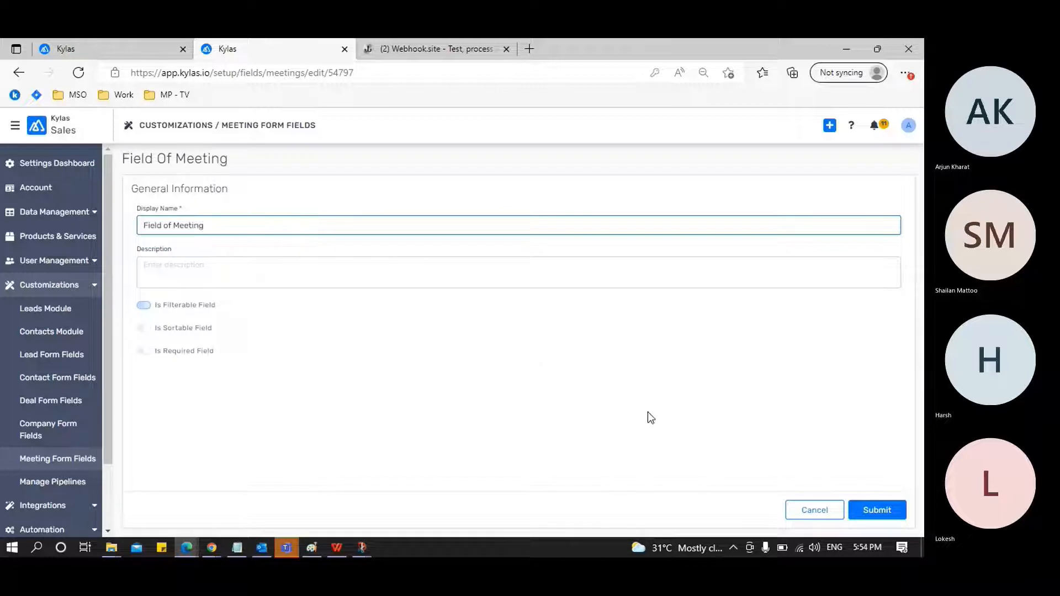
left_click(900, 514)
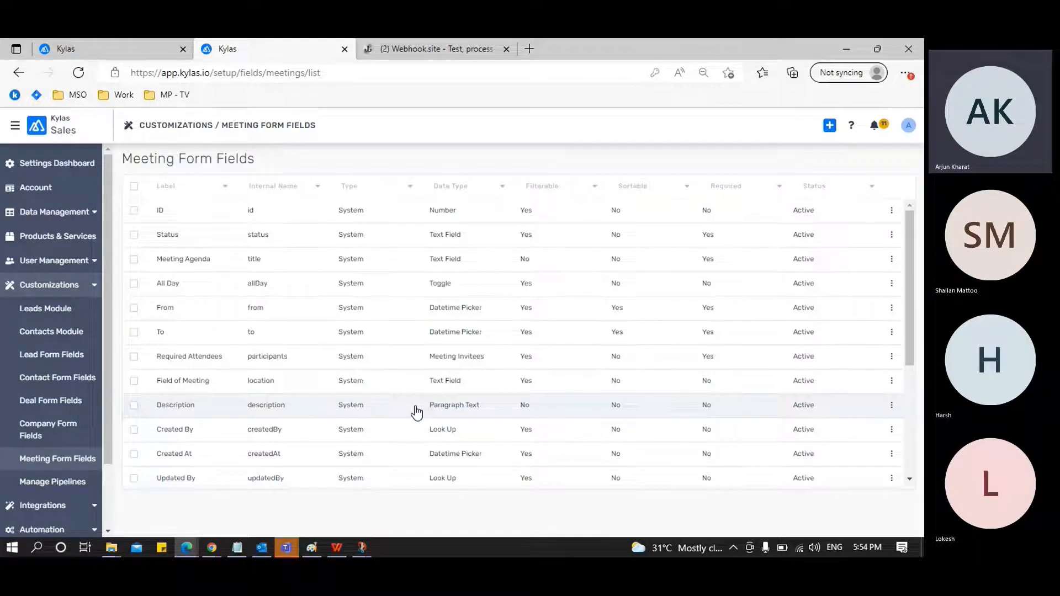
Discard the open meeting form, reload the Meetings module, and open a fresh Add Meeting form
left_click(119, 52)
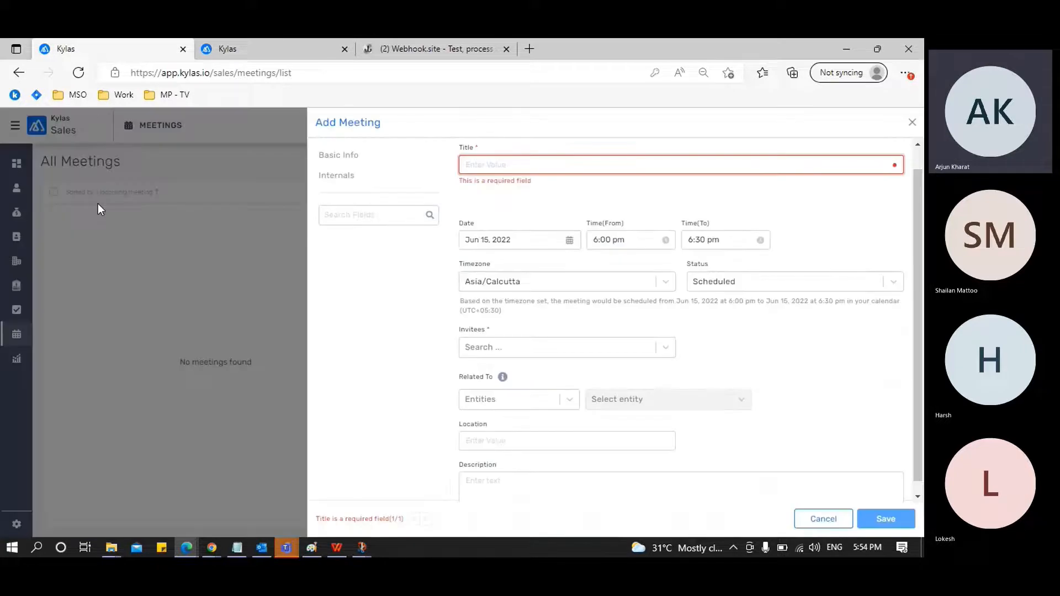
left_click(811, 524)
left_click(79, 76)
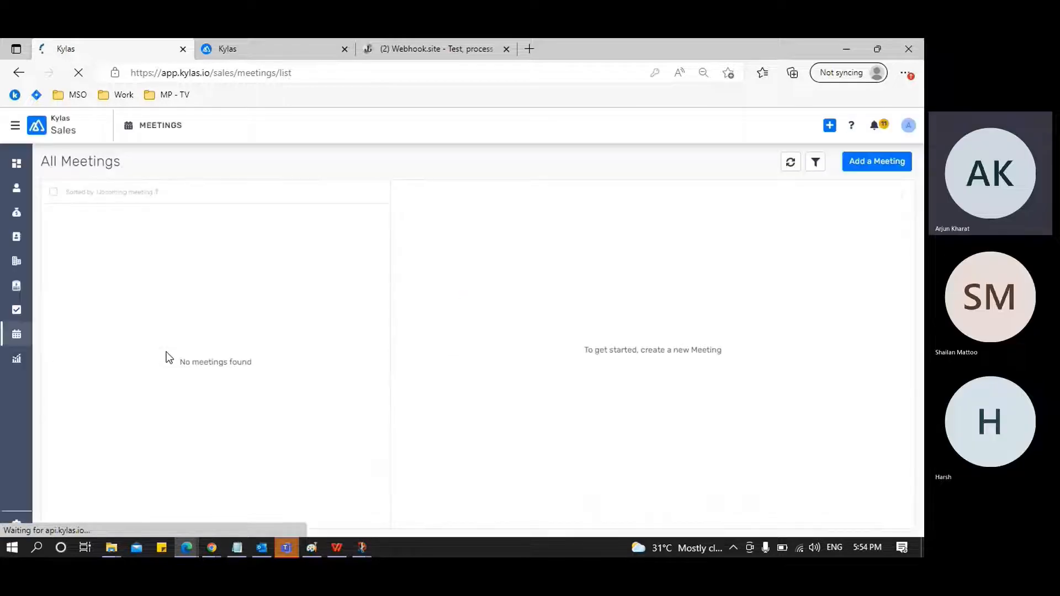
left_click(26, 334)
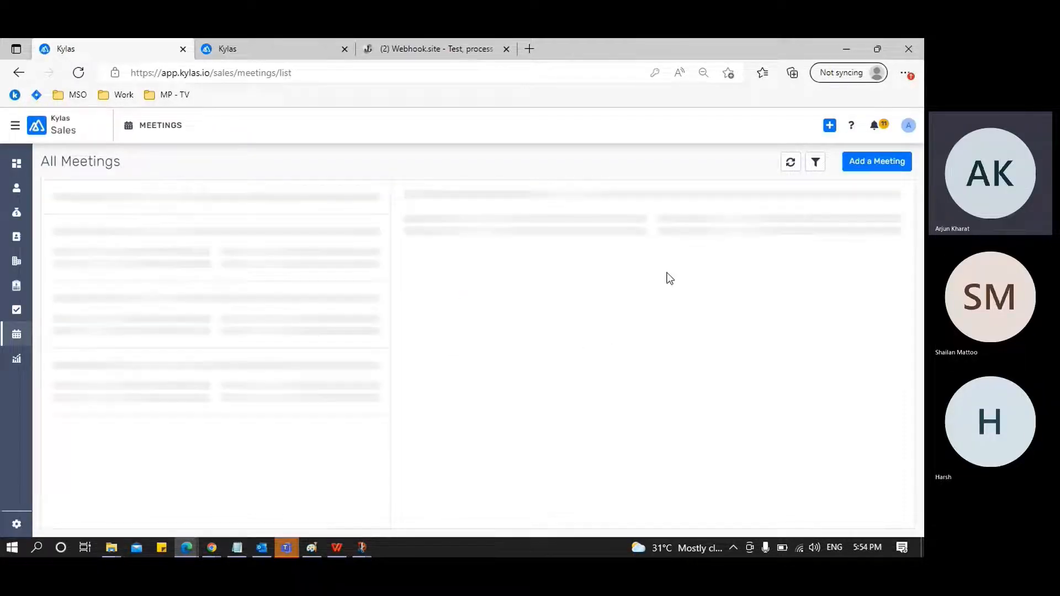
left_click(869, 172)
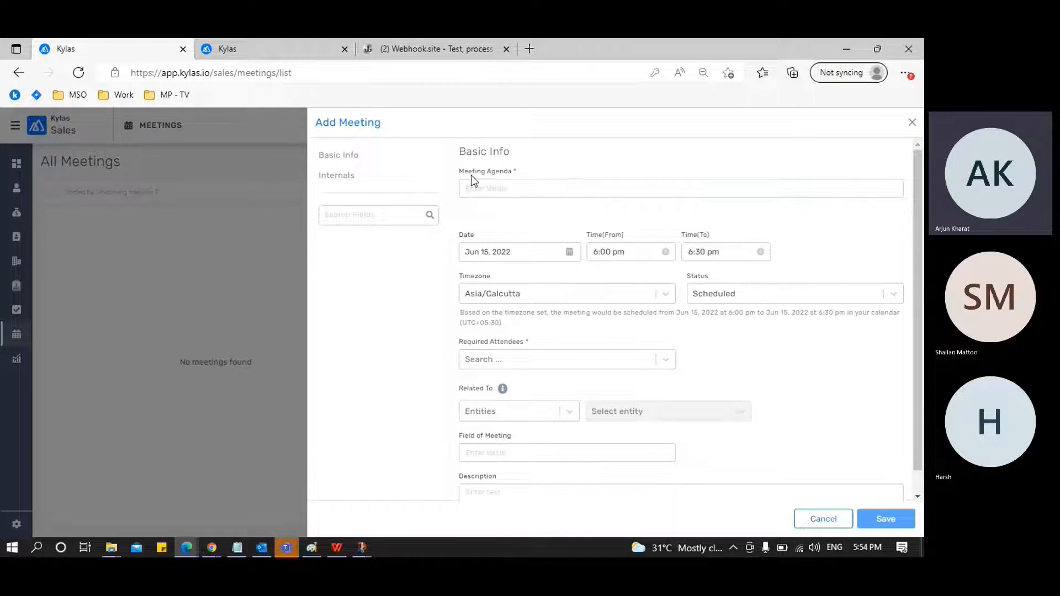
Check the Meeting Agenda, Required Attendees and Field of Meeting labels in the new meeting form, and close it without saving
left_click_drag(458, 171, 501, 172)
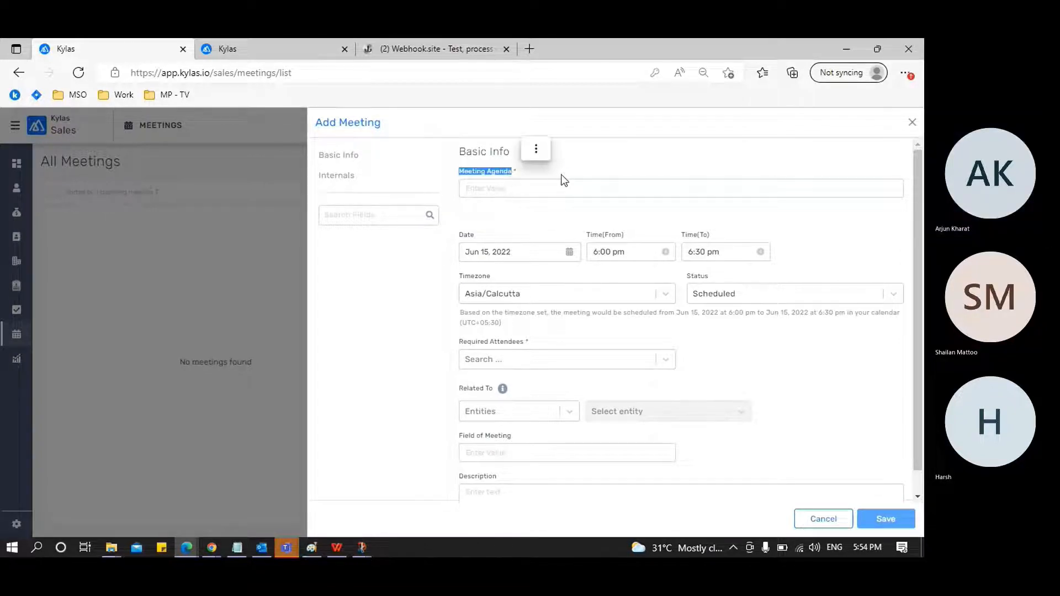
left_click(547, 187)
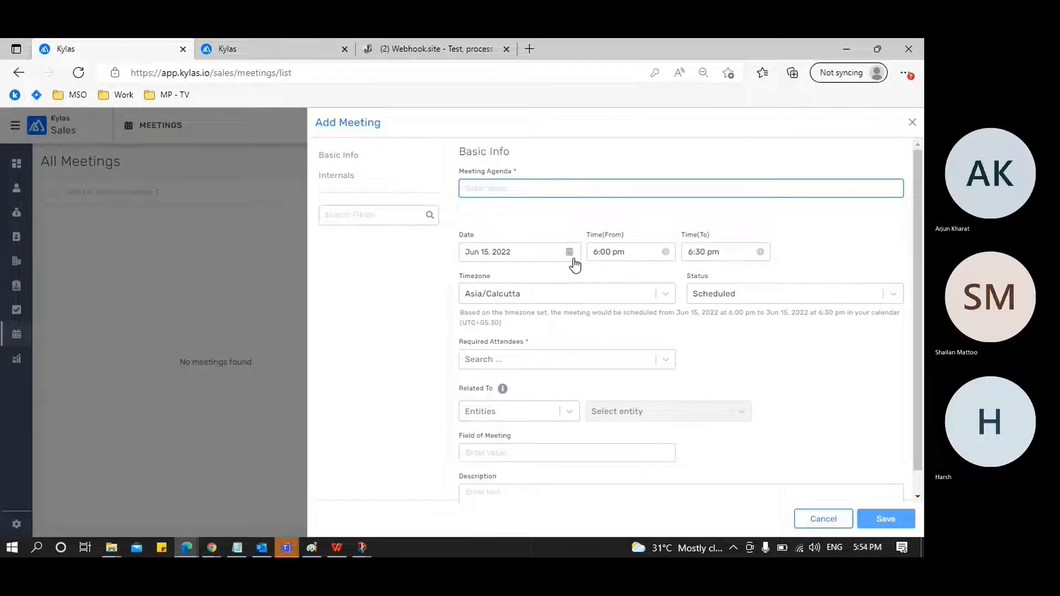
scroll(572, 265, "down", 1)
left_click(515, 322)
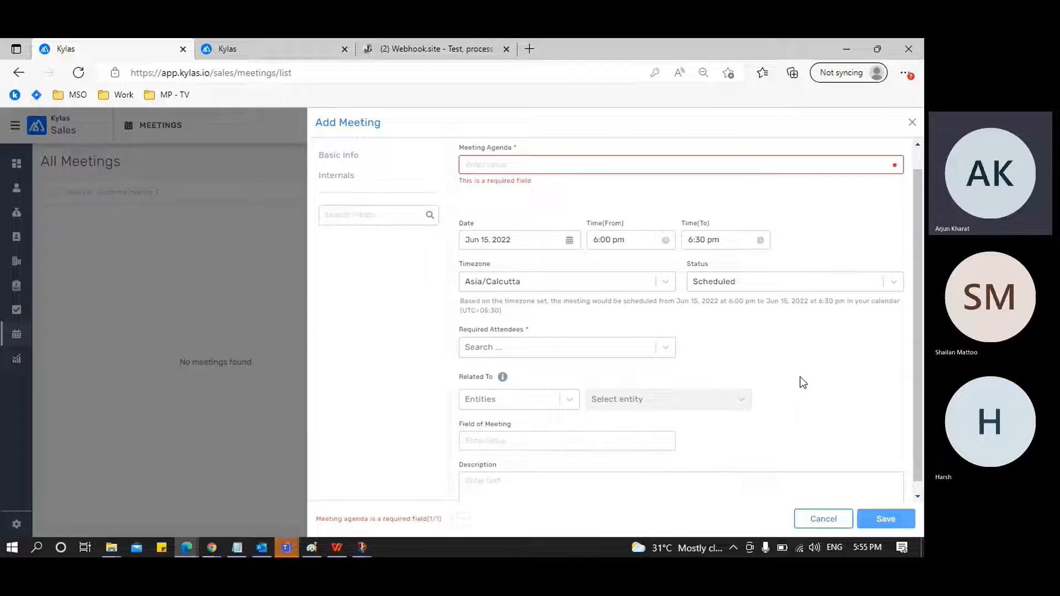
scroll(802, 382, "down", 1)
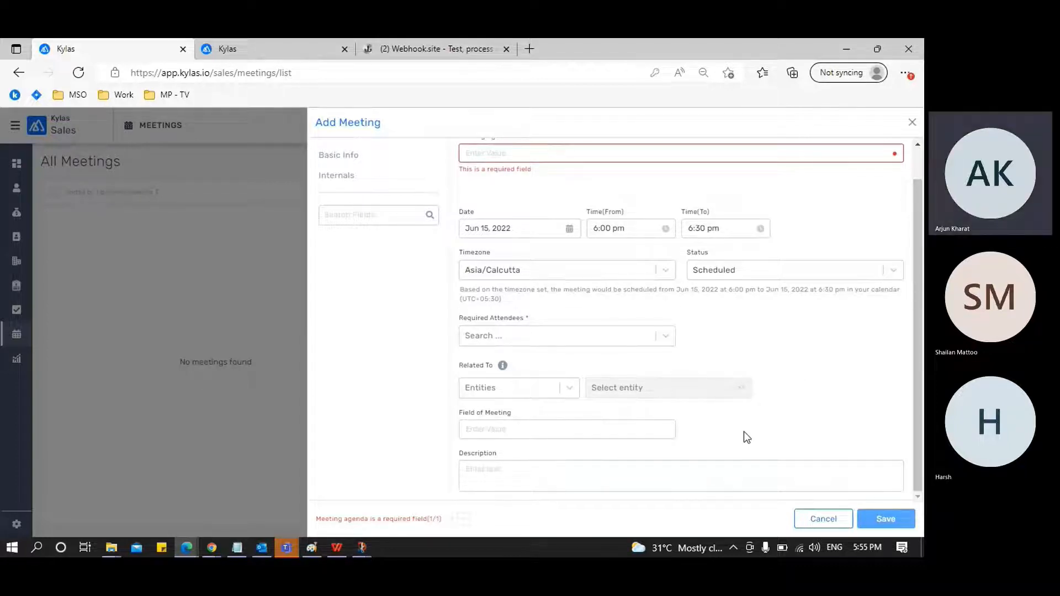
left_click(600, 425)
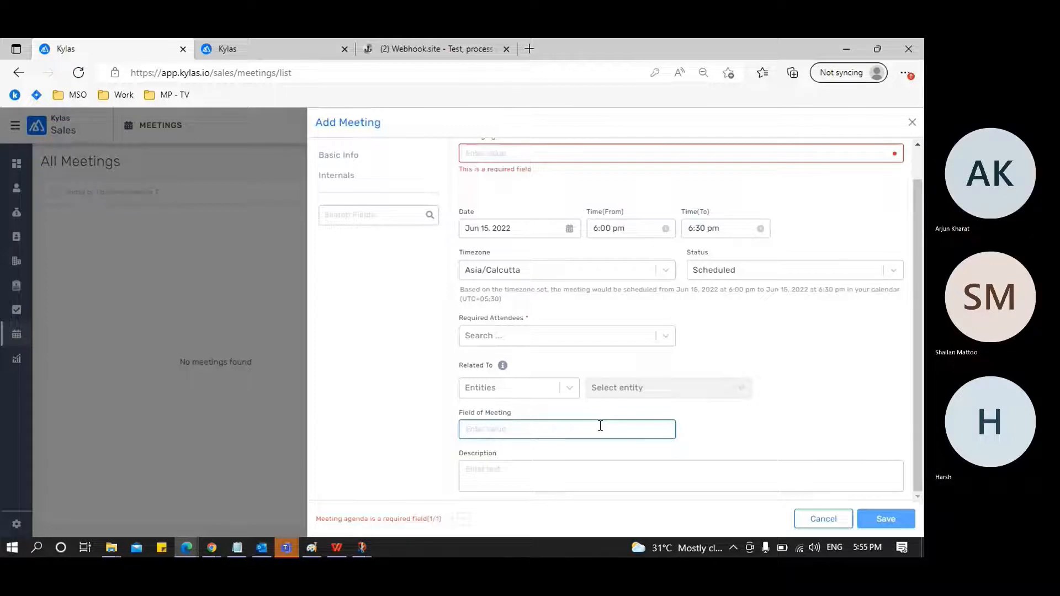
scroll(600, 425, "up", 2)
left_click(817, 392)
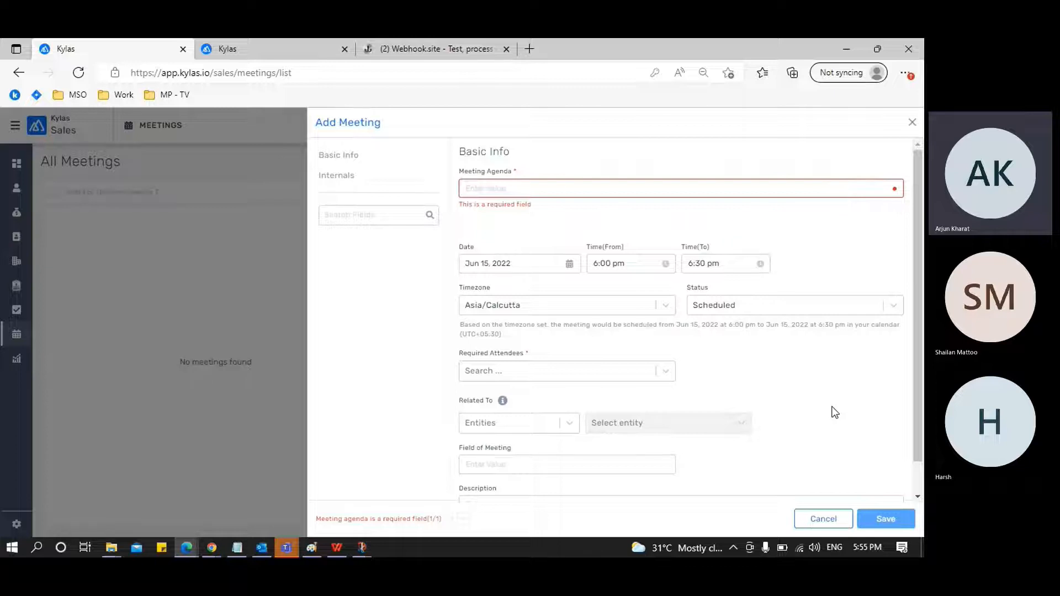
left_click(821, 516)
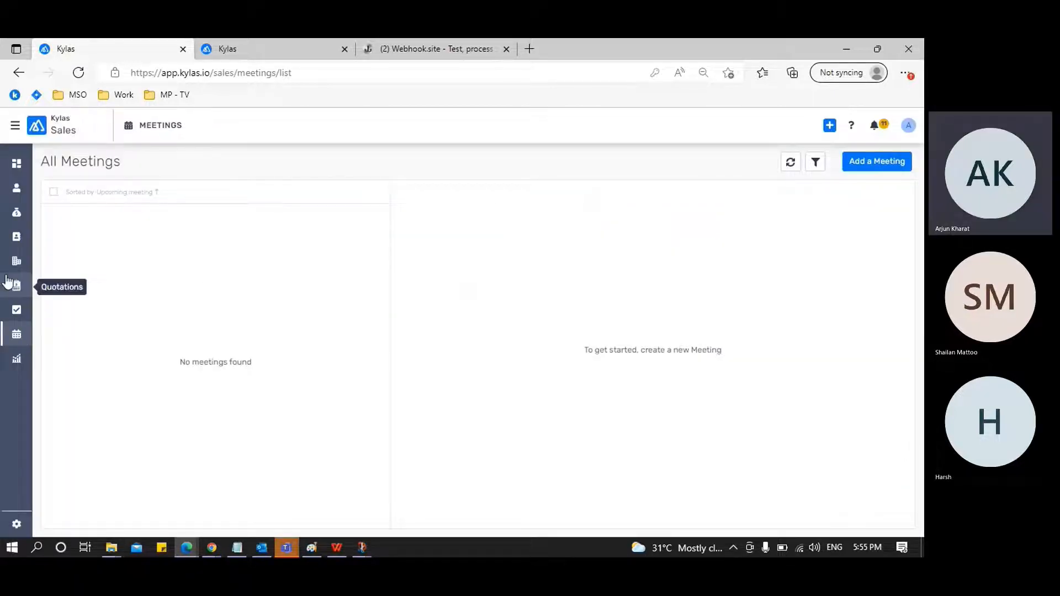
Open the leads list in one browser tab and leave the Meeting Form Fields settings for the dashboard in the other
left_click(15, 198)
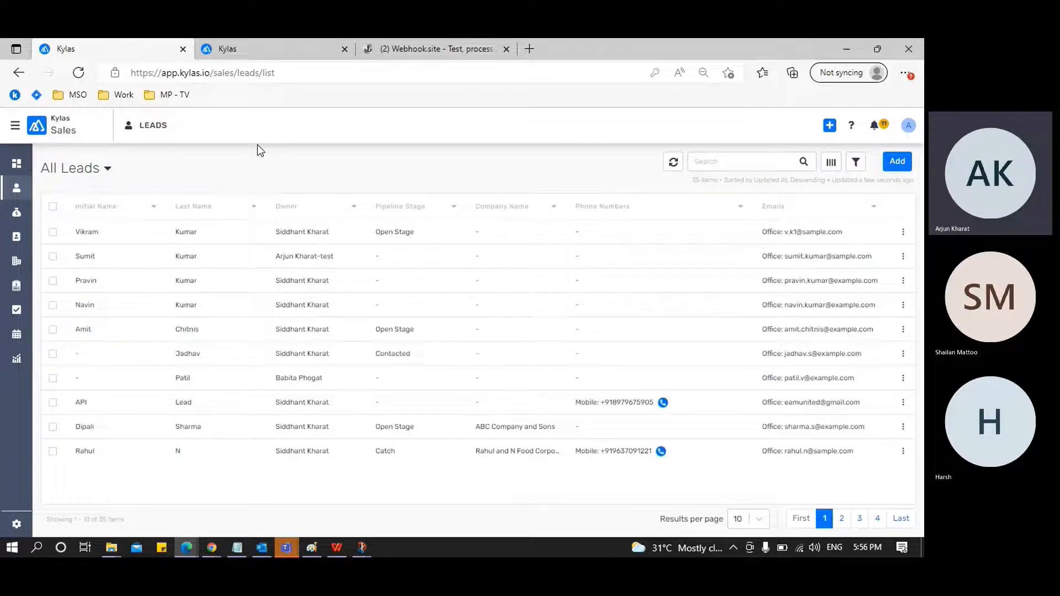
left_click(270, 51)
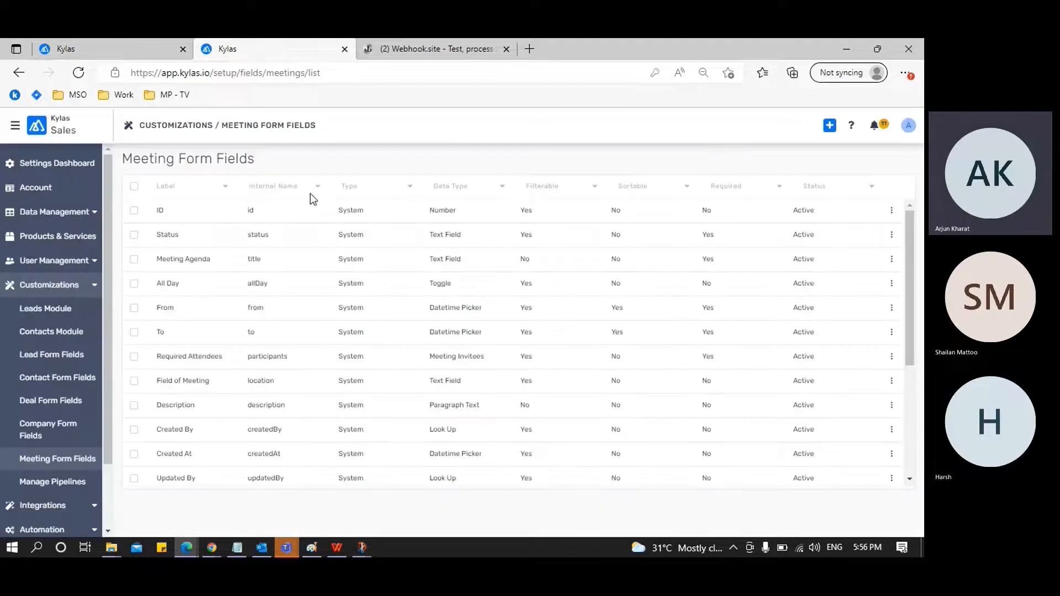
left_click(95, 285)
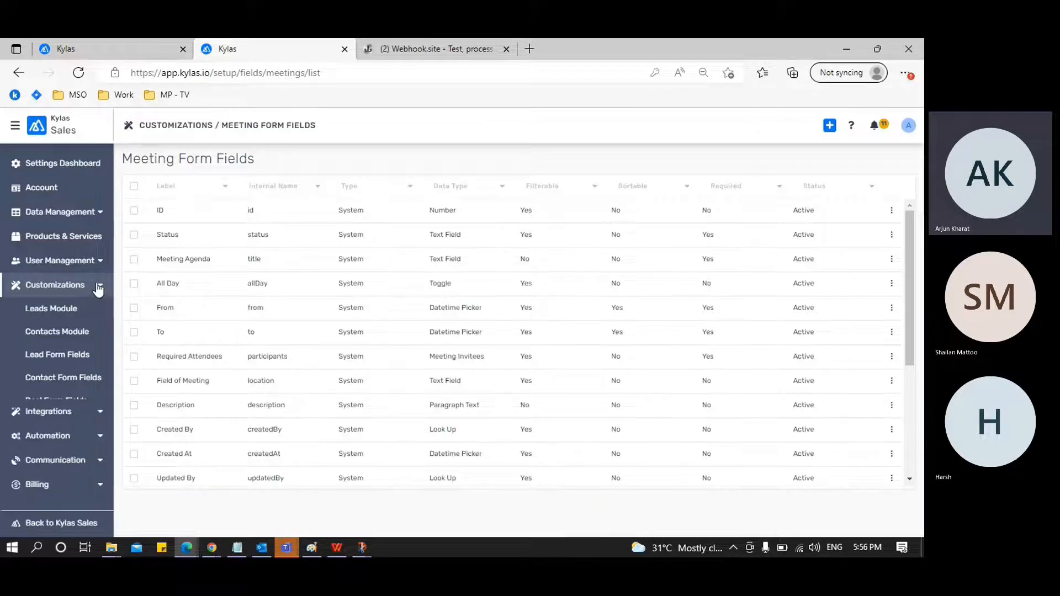
left_click(17, 130)
left_click(17, 130)
left_click(16, 130)
left_click(15, 129)
left_click(15, 130)
left_click(38, 154)
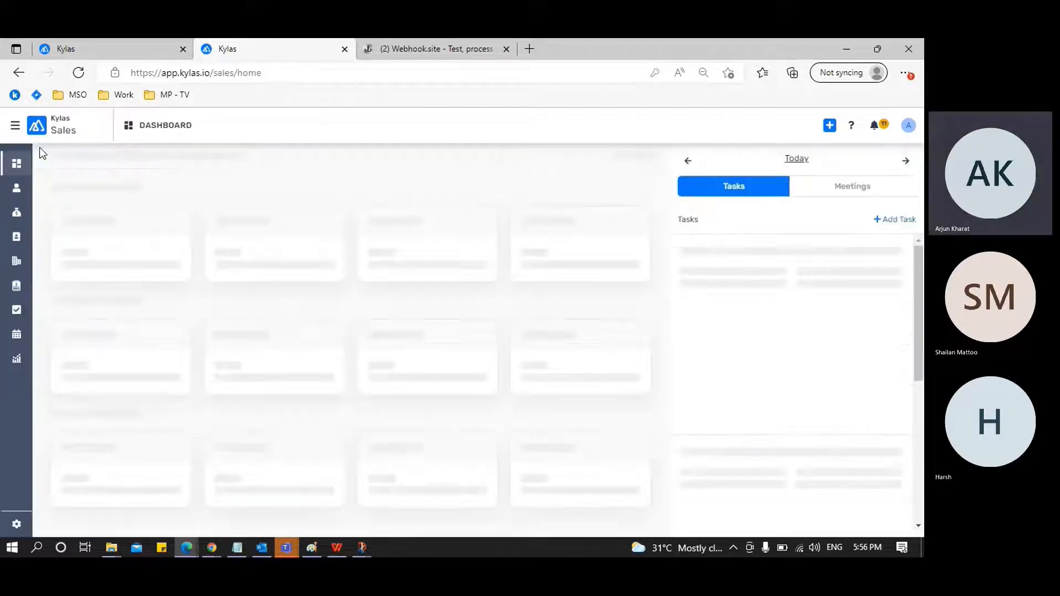
Open the Webhooks list in the Integrations settings, view the blank new webhook form, and cancel it
left_click(17, 525)
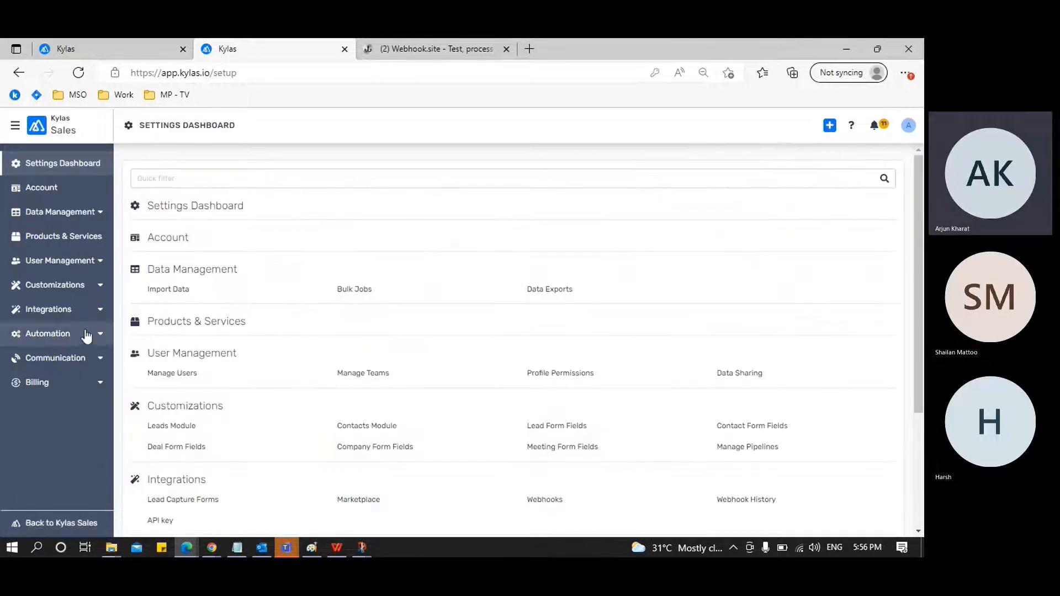
left_click(100, 311)
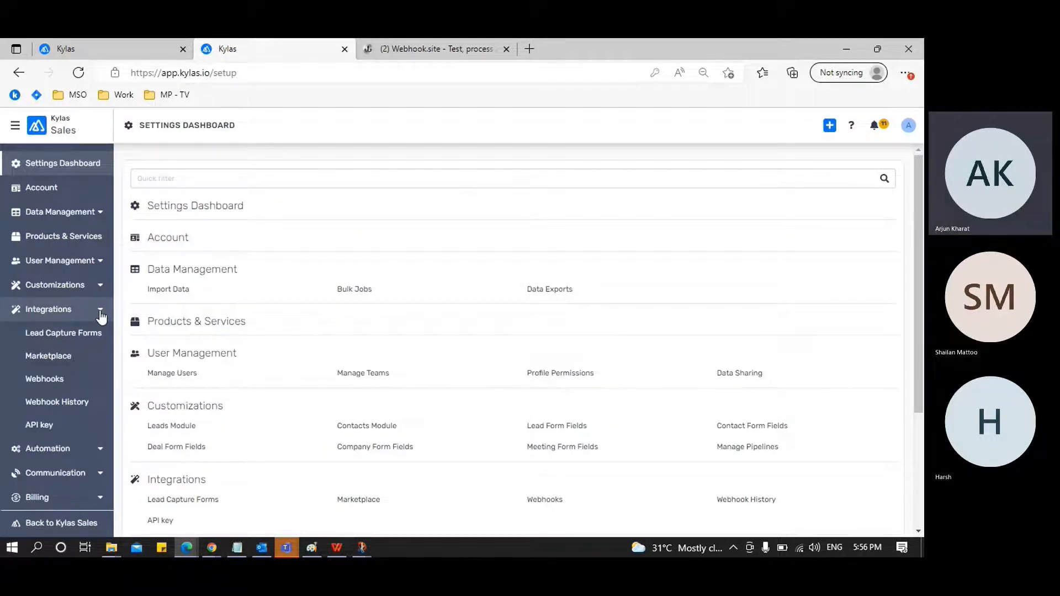
left_click(78, 384)
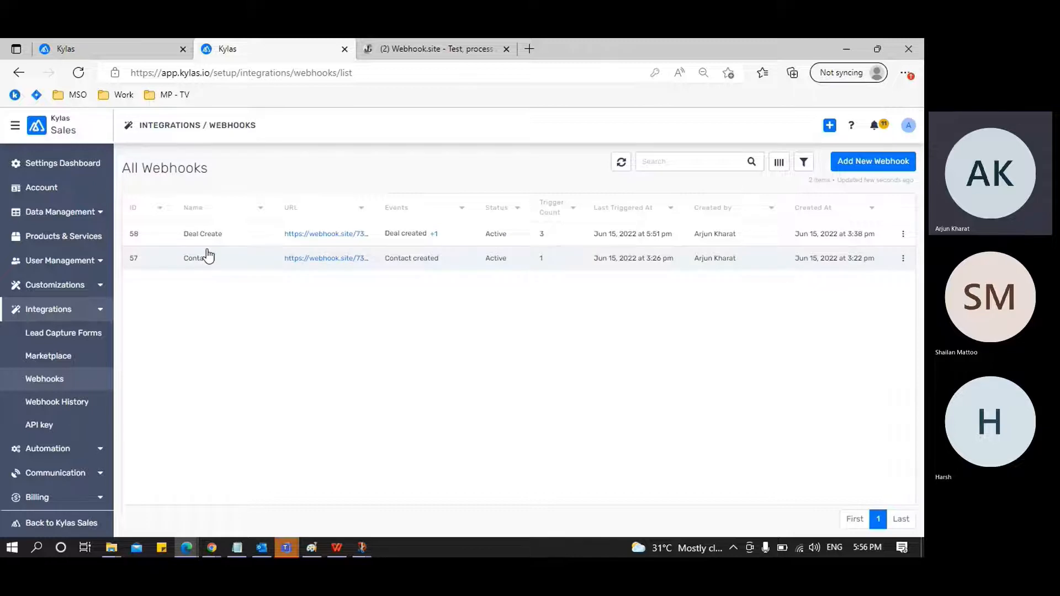
left_click(888, 166)
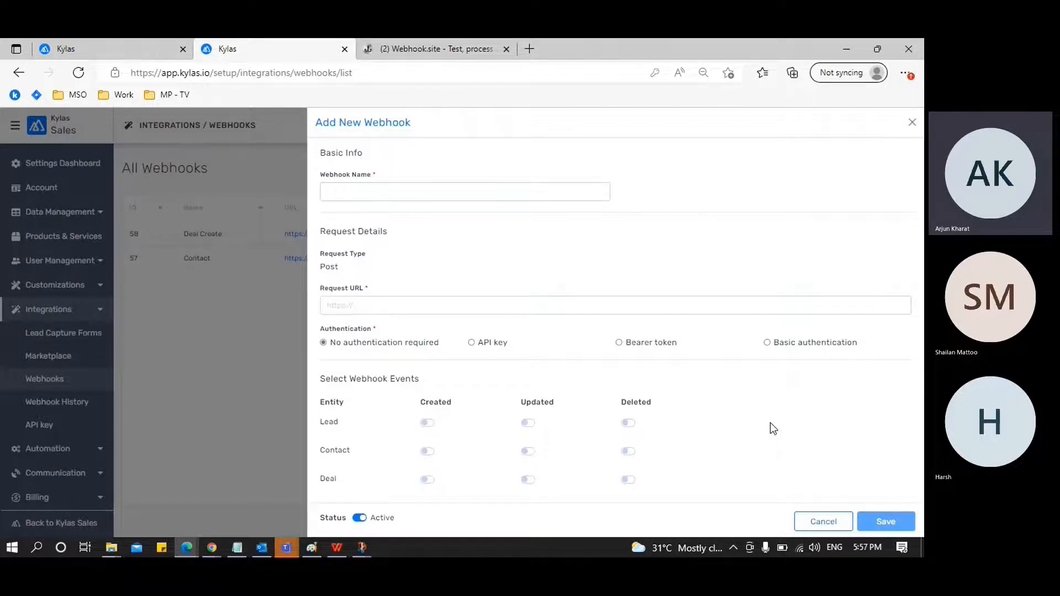
left_click(823, 521)
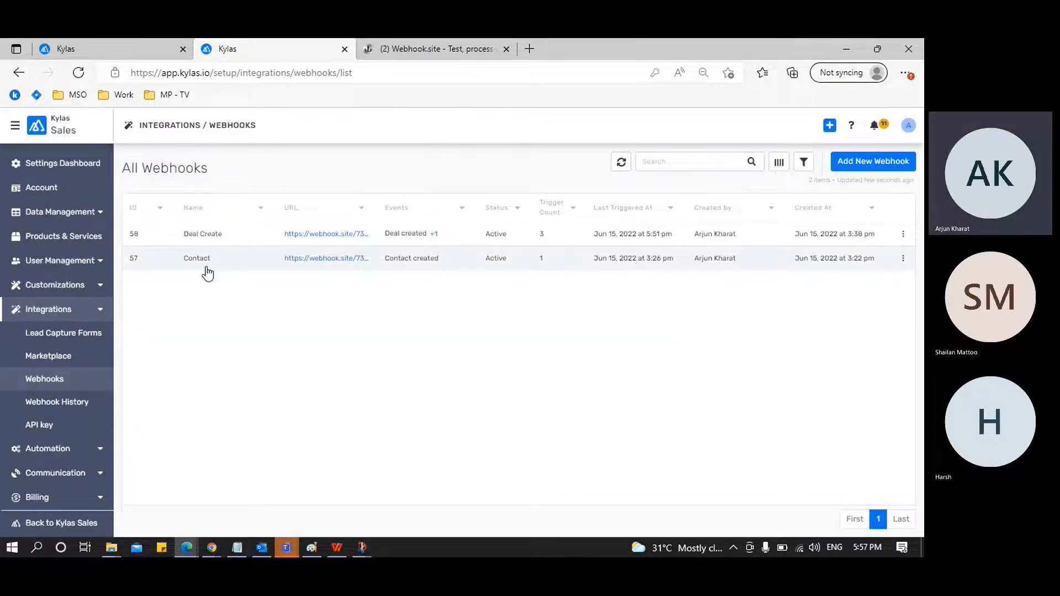
Open the Contact webhook for editing and review its name, request type, request URL, authentication and event settings
left_click(903, 260)
left_click(881, 278)
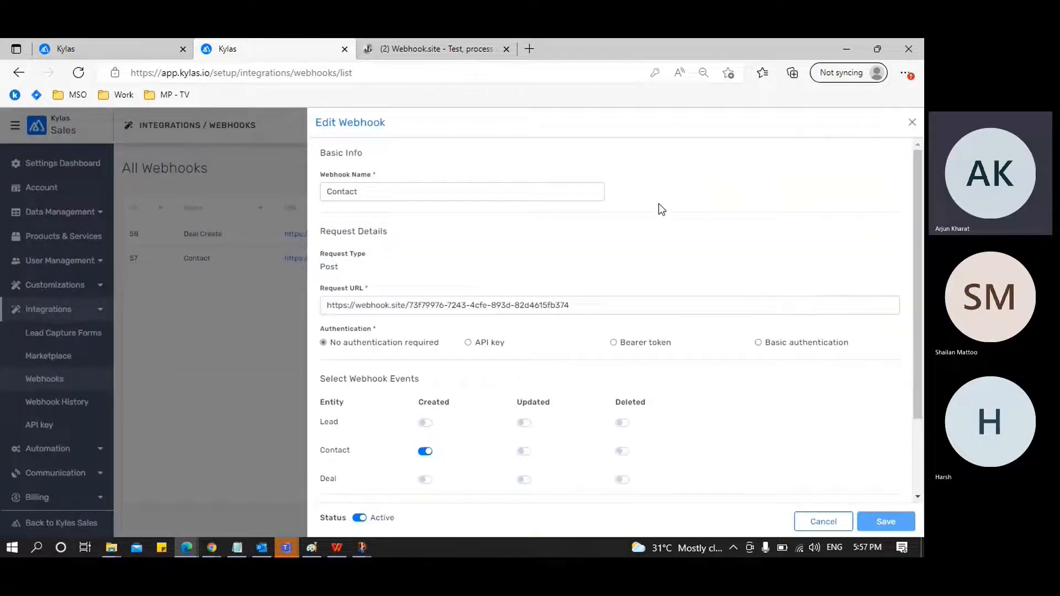
left_click(518, 185)
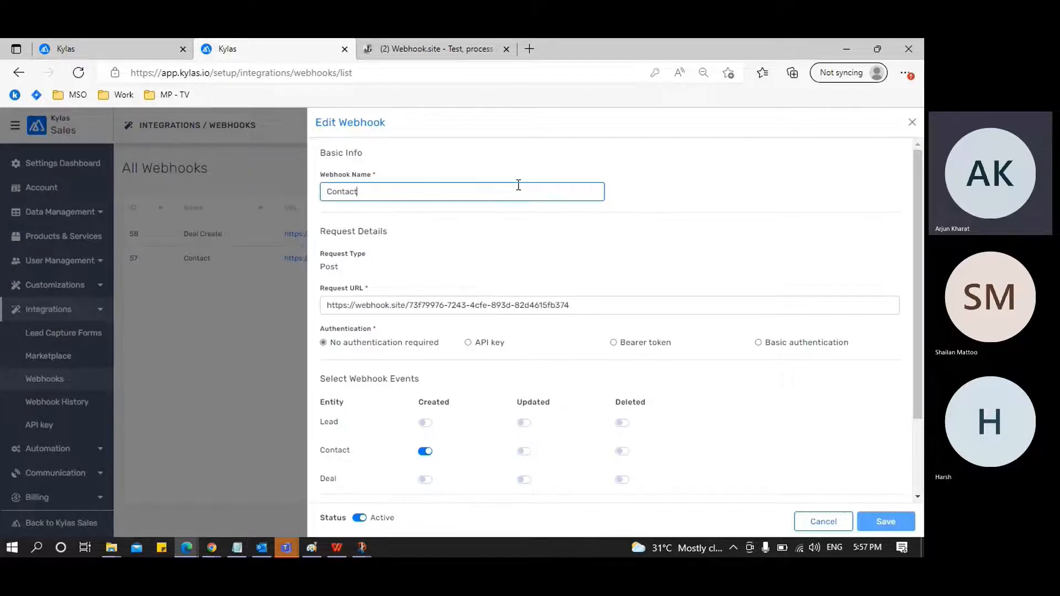
scroll(518, 187, "down", 1)
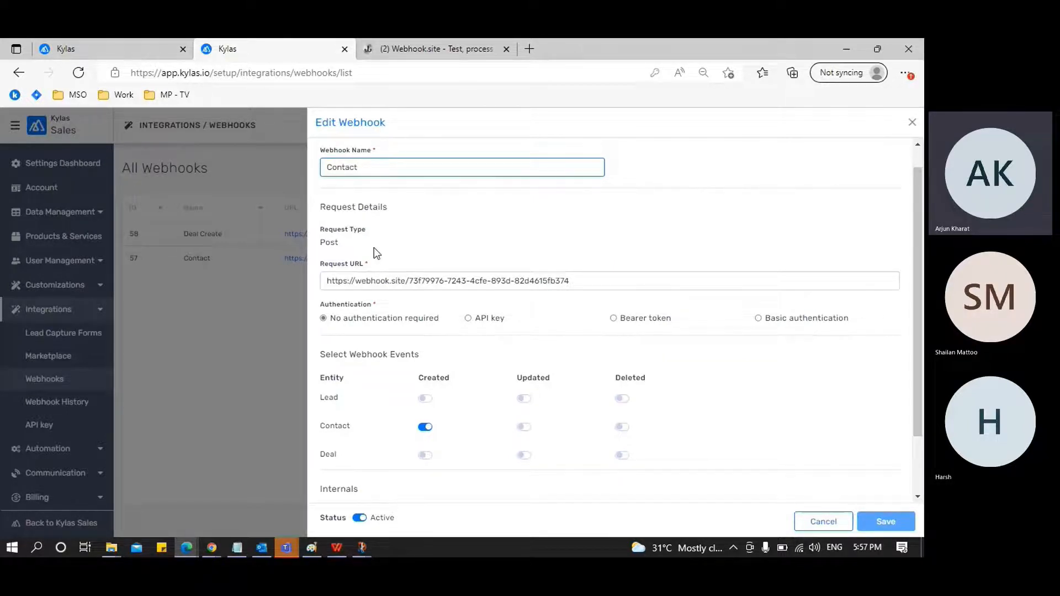
mouse_move(326, 229)
left_mouse_down()
mouse_move(350, 229)
mouse_move(341, 230)
left_mouse_up()
left_click(367, 231)
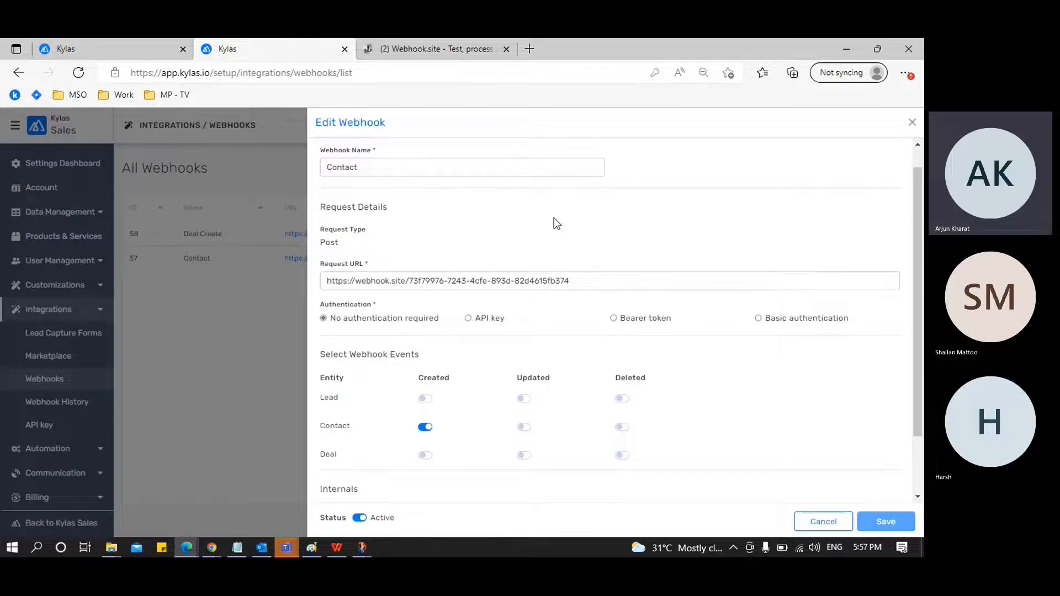
scroll(554, 217, "down", 1)
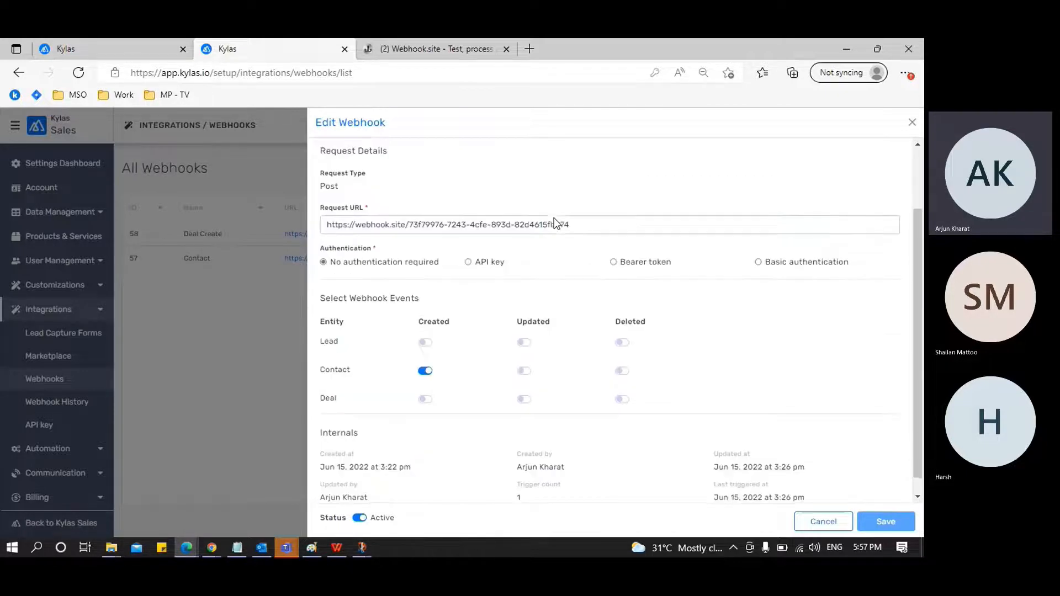
scroll(563, 293, "down", 1)
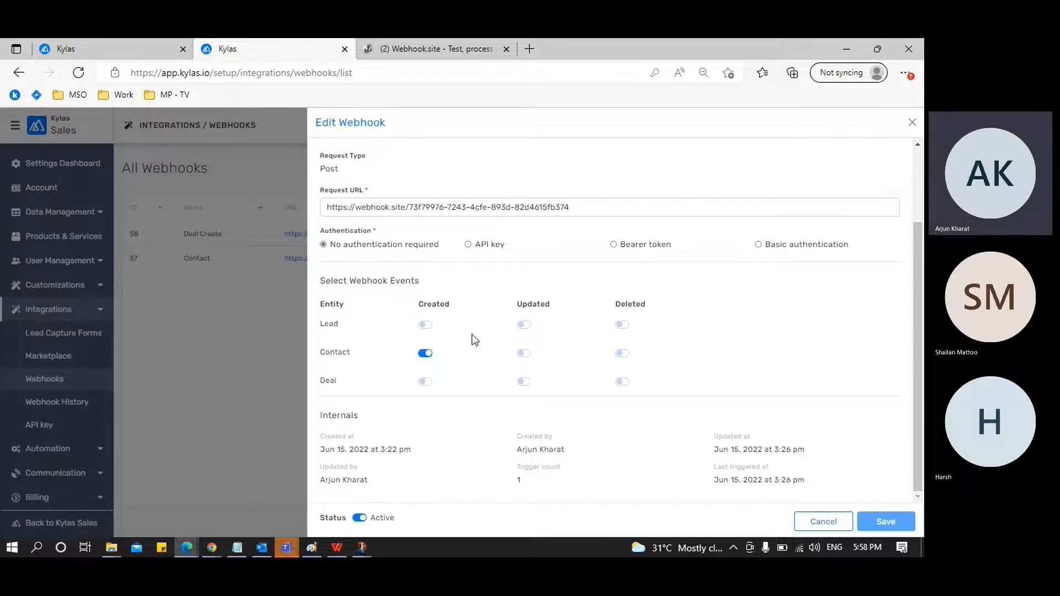
Start a new contact from the contacts list, fill in the first and last name, and set the organization to Rashmi & Sons
left_click(148, 53)
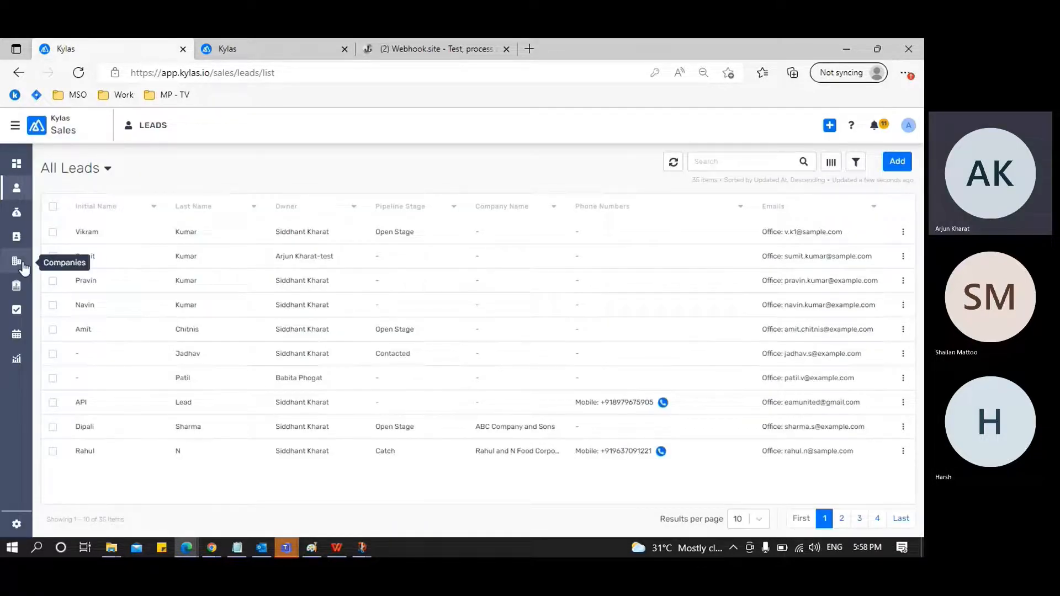
left_click(17, 239)
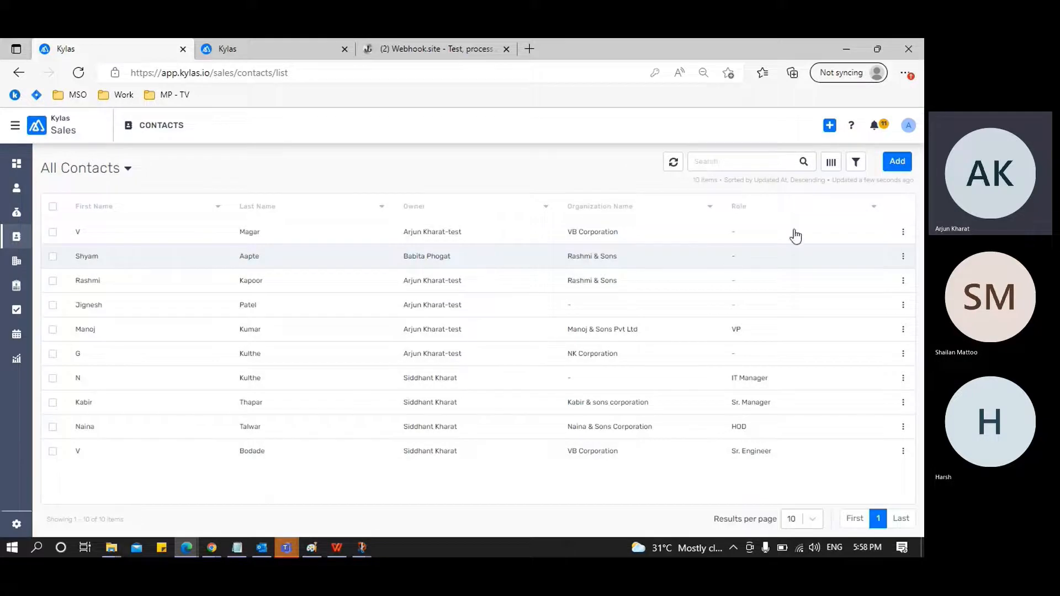
left_click(895, 162)
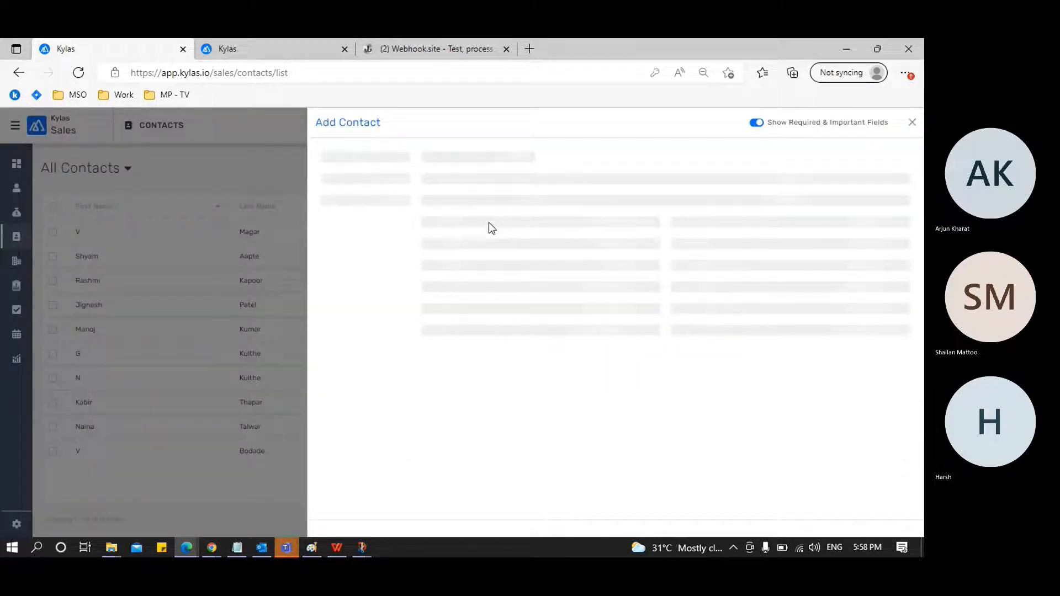
left_click(490, 188)
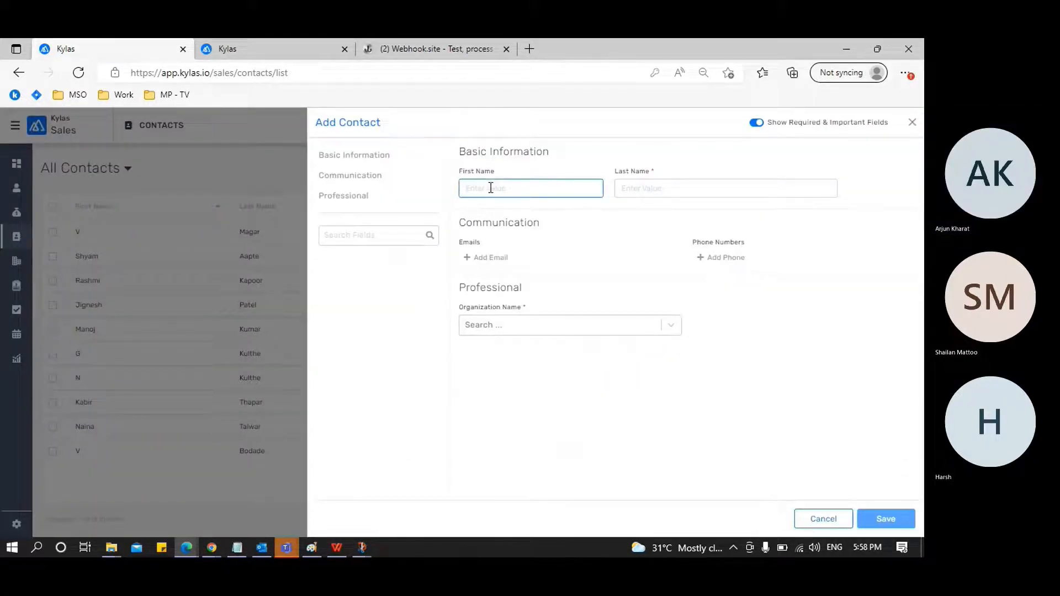
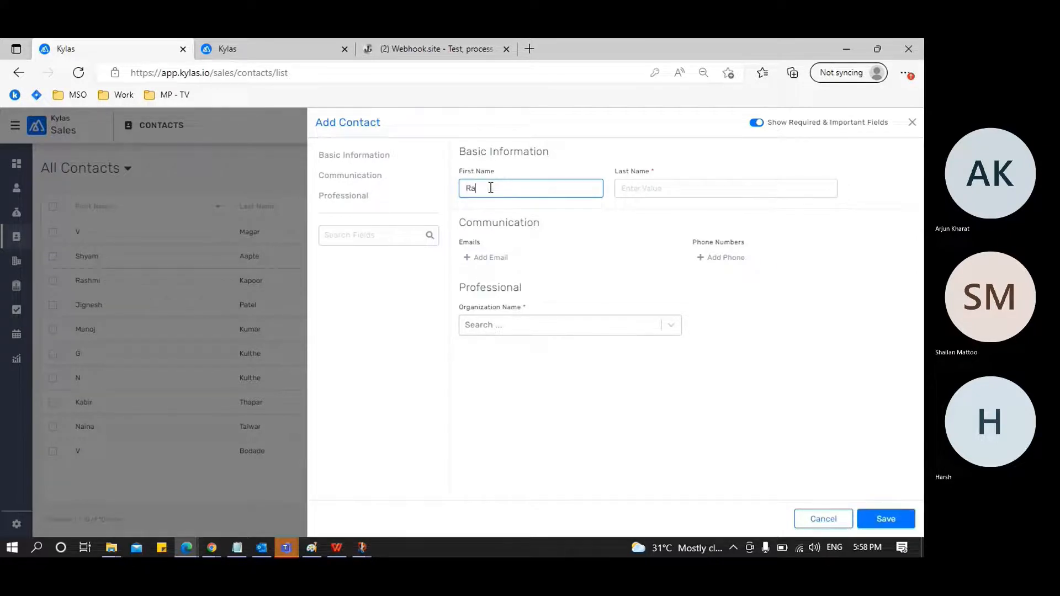
left_click(631, 192)
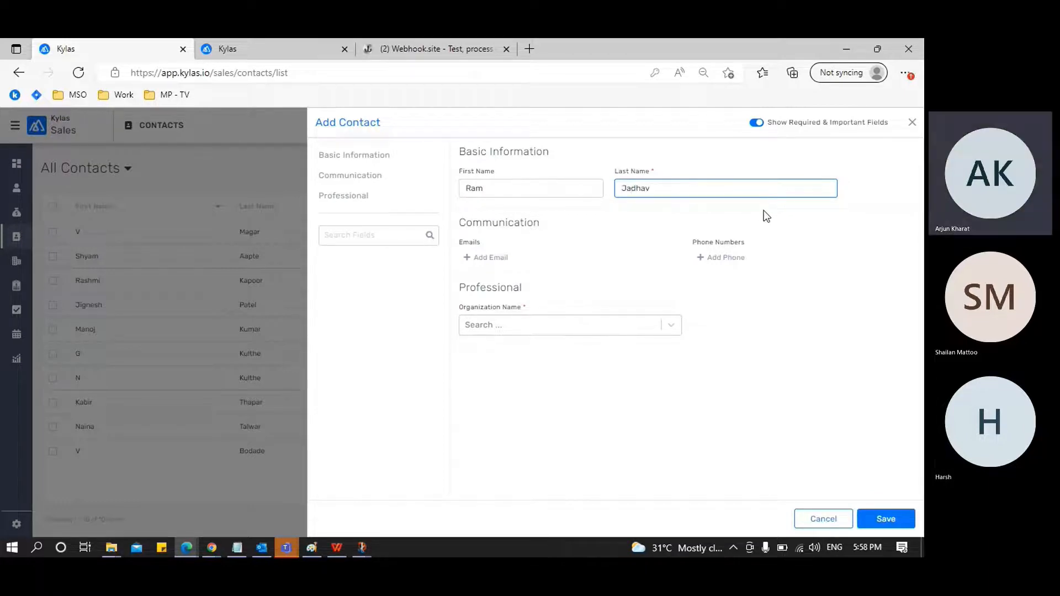
left_click(673, 326)
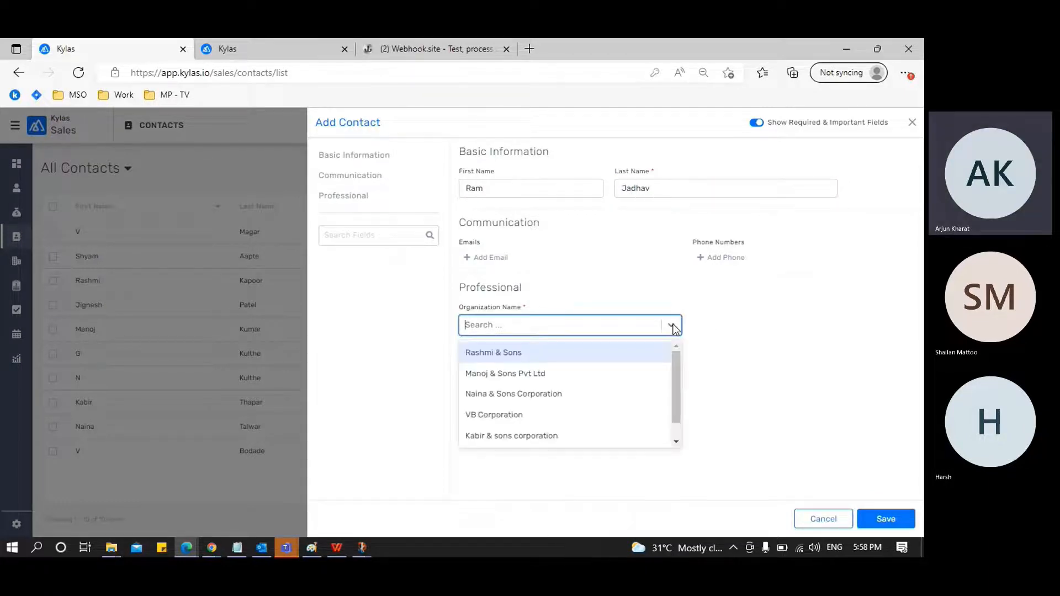
left_click(595, 358)
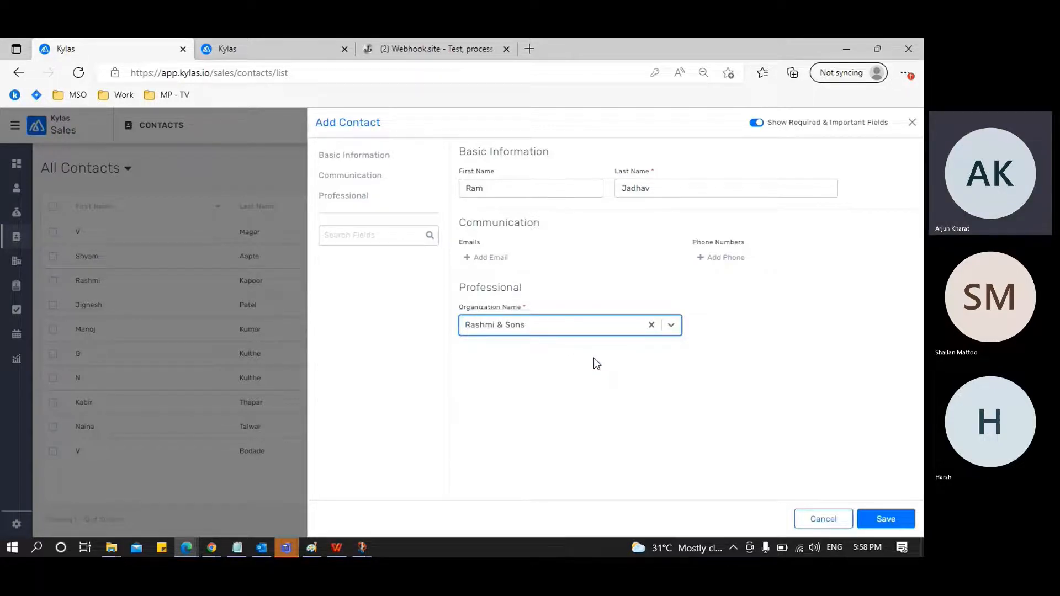
Switch to Webhook.site and examine the existing request list and the details of request #975e9
left_click(418, 48)
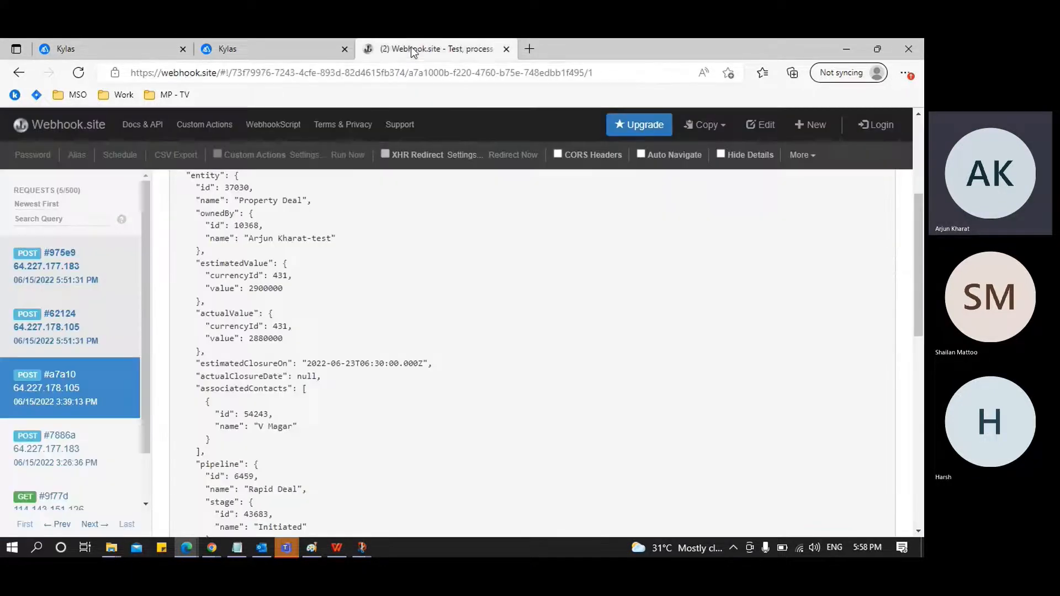
left_click(91, 267)
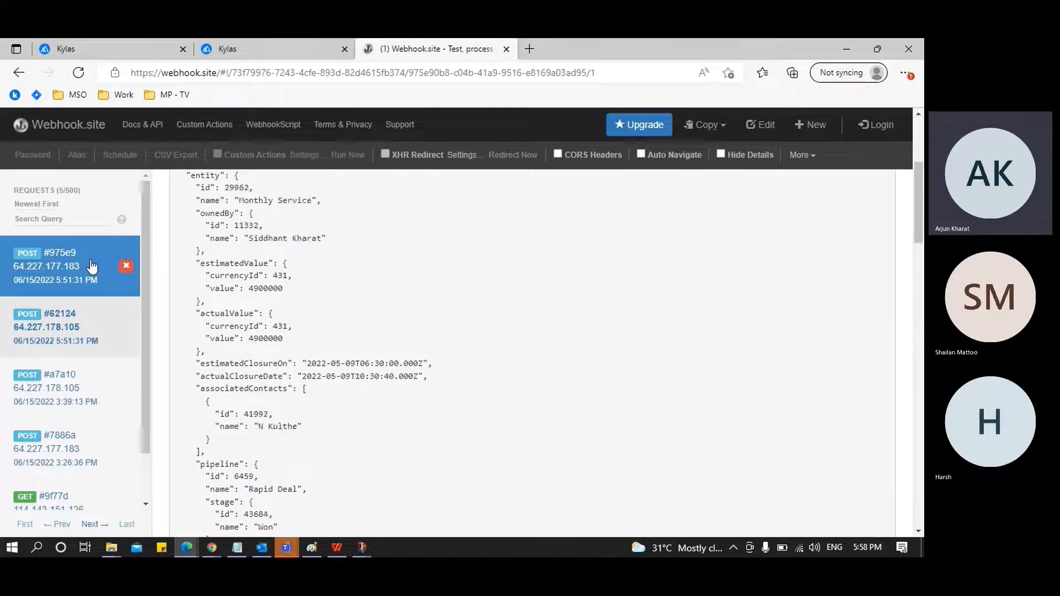
scroll(300, 306, "up", 1)
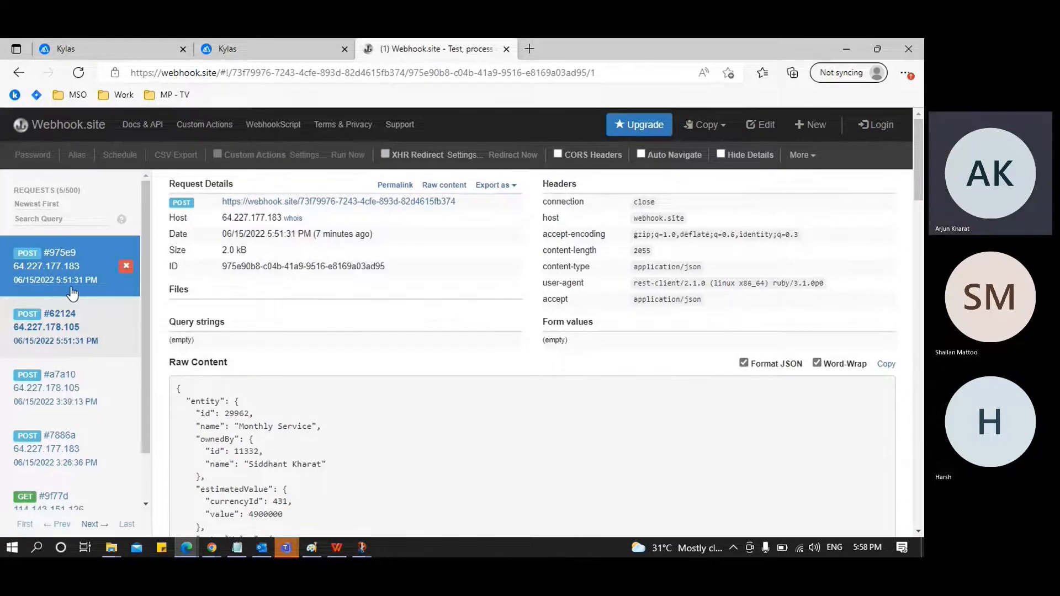
scroll(76, 427, "down", 2)
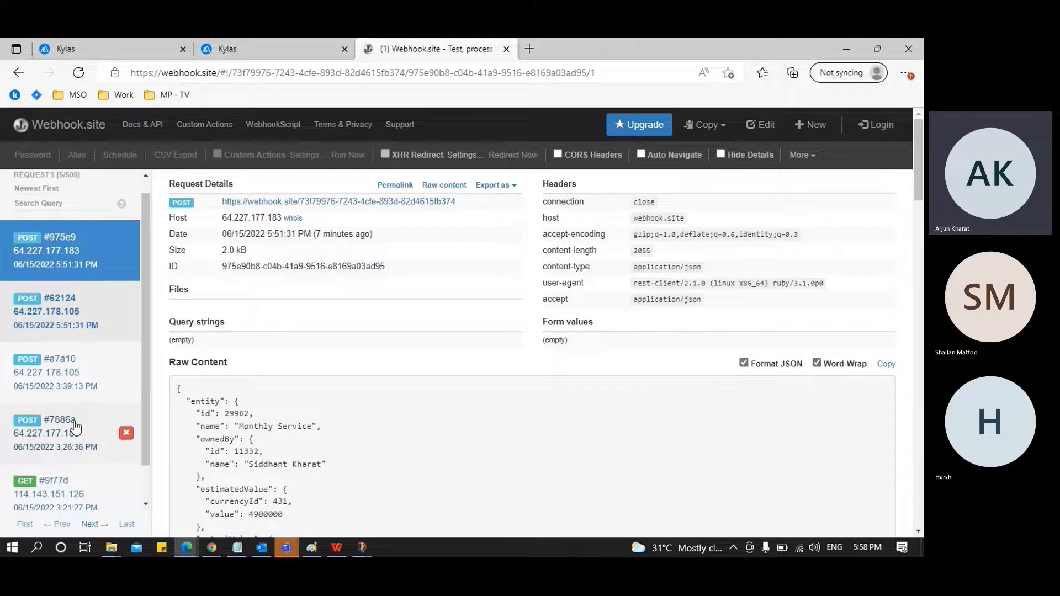
scroll(76, 427, "up", 2)
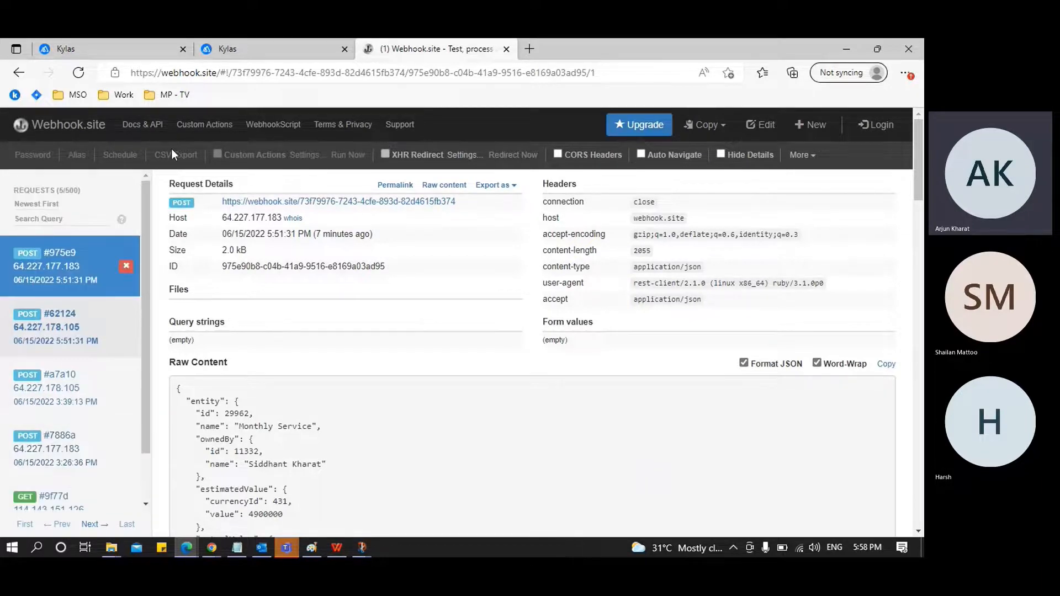
Return to the unsaved contact in Kylas, keep Rashmi & Sons as its organization, save it, and open its record
left_click(117, 56)
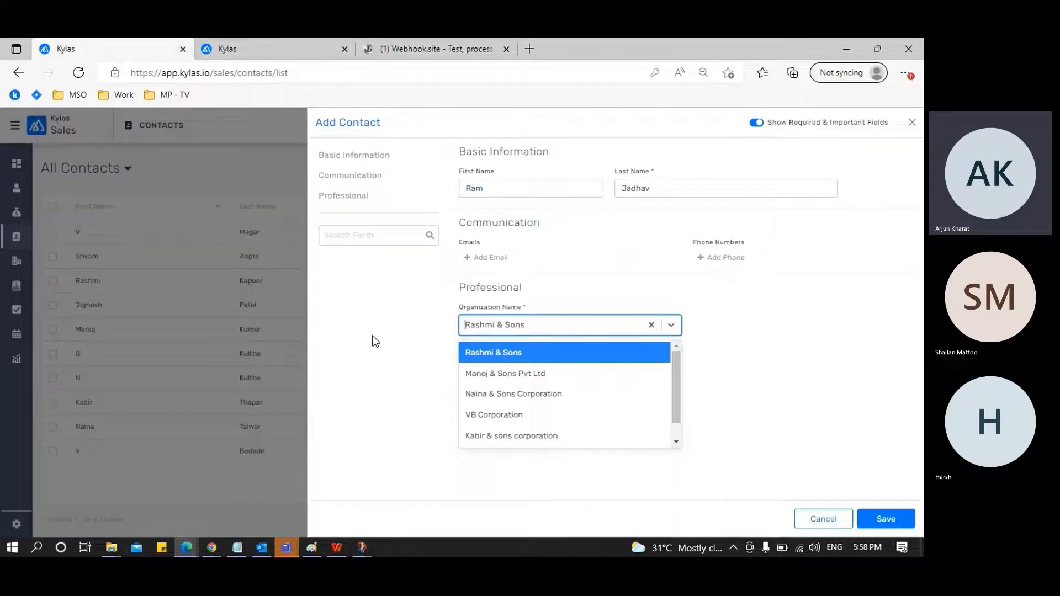
left_click(508, 356)
left_click(763, 358)
left_click(883, 519)
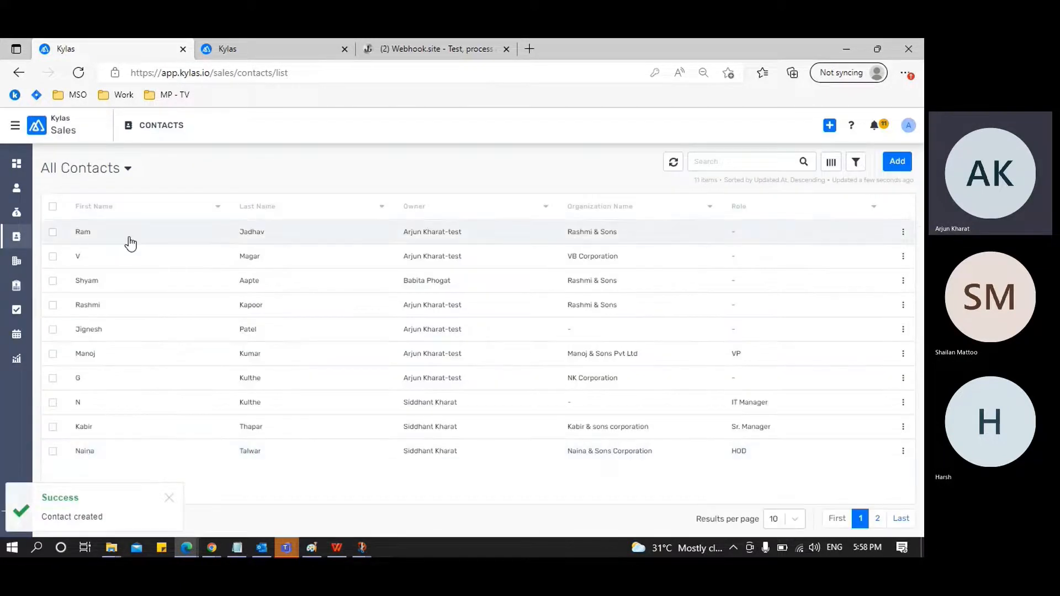
left_click(130, 241)
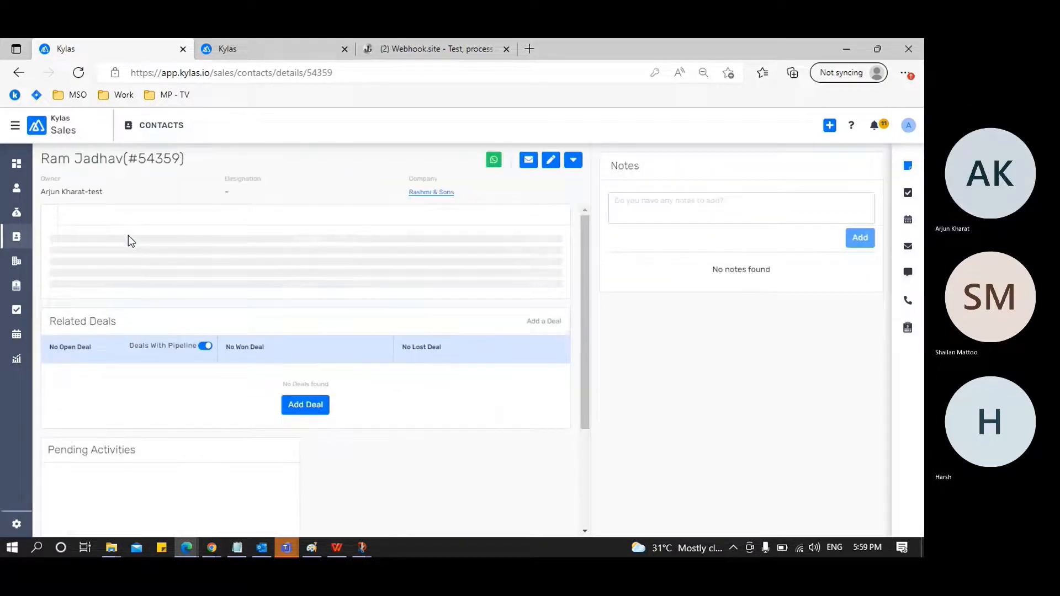
Switch to Webhook.site, open the newest POST request, and examine the contact fields in its raw JSON content
left_click(237, 51)
left_click(405, 43)
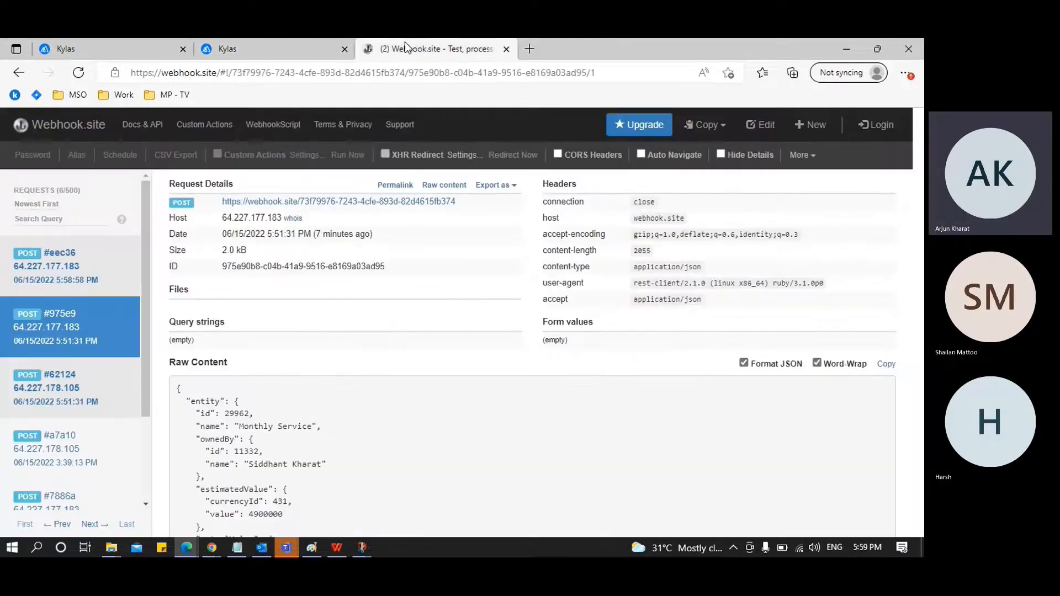
left_click(91, 263)
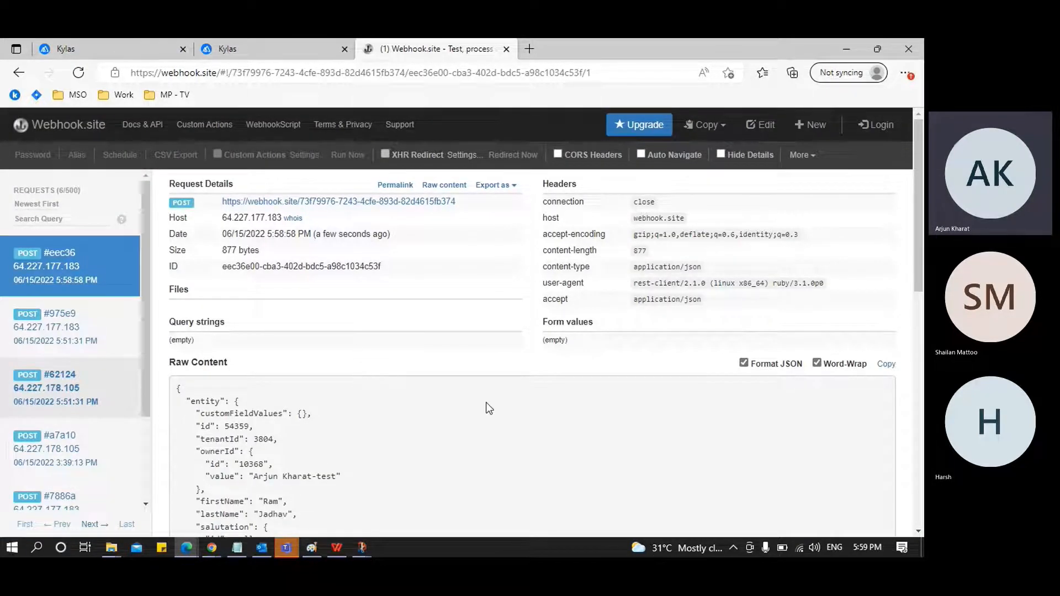
scroll(487, 404, "down", 3)
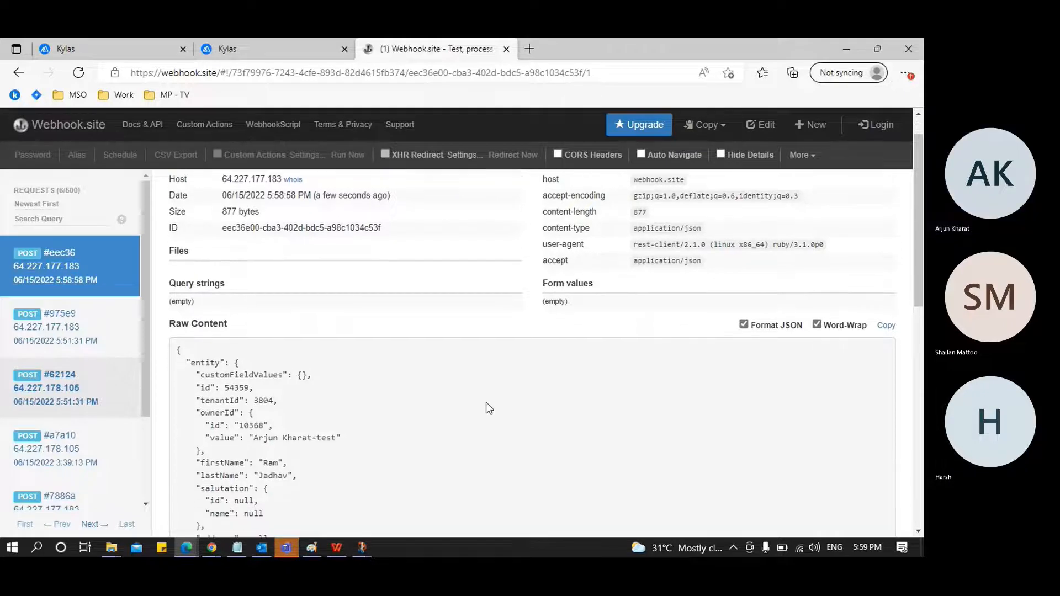
scroll(486, 403, "down", 3)
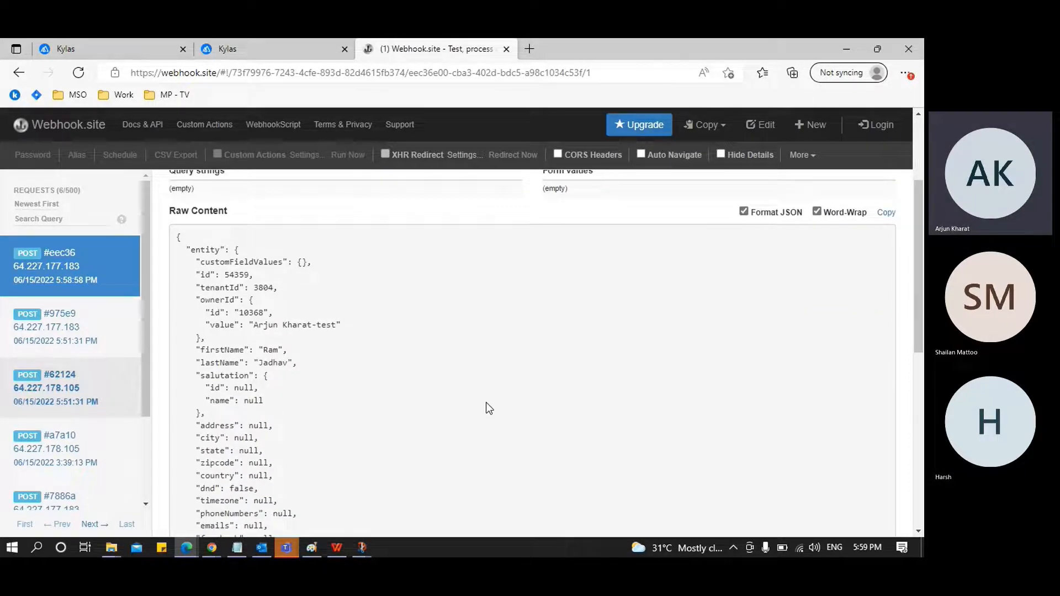
scroll(486, 401, "down", 2)
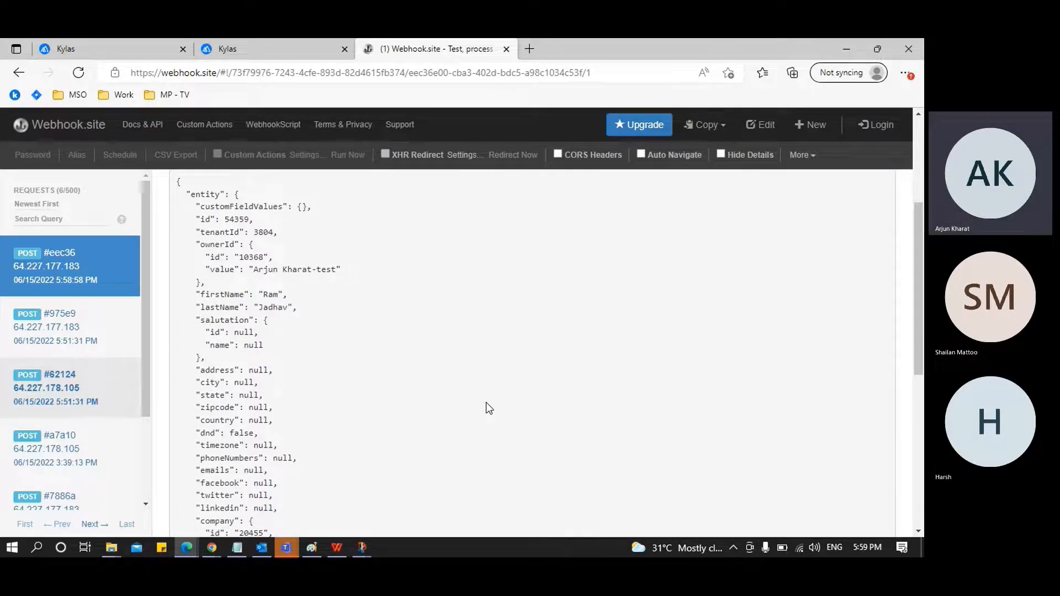
scroll(486, 403, "down", 1)
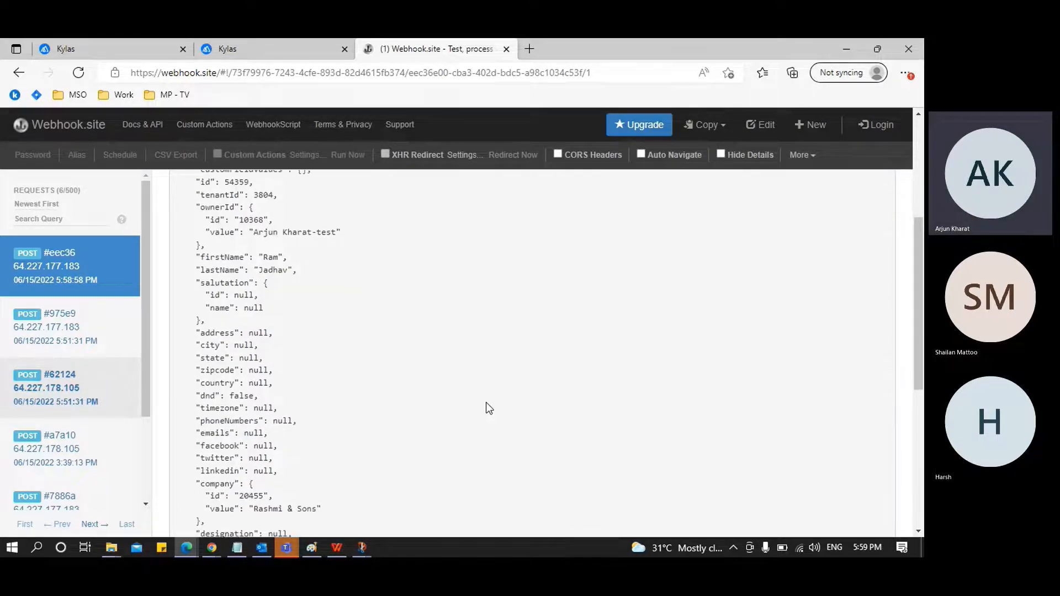
scroll(486, 402, "down", 3)
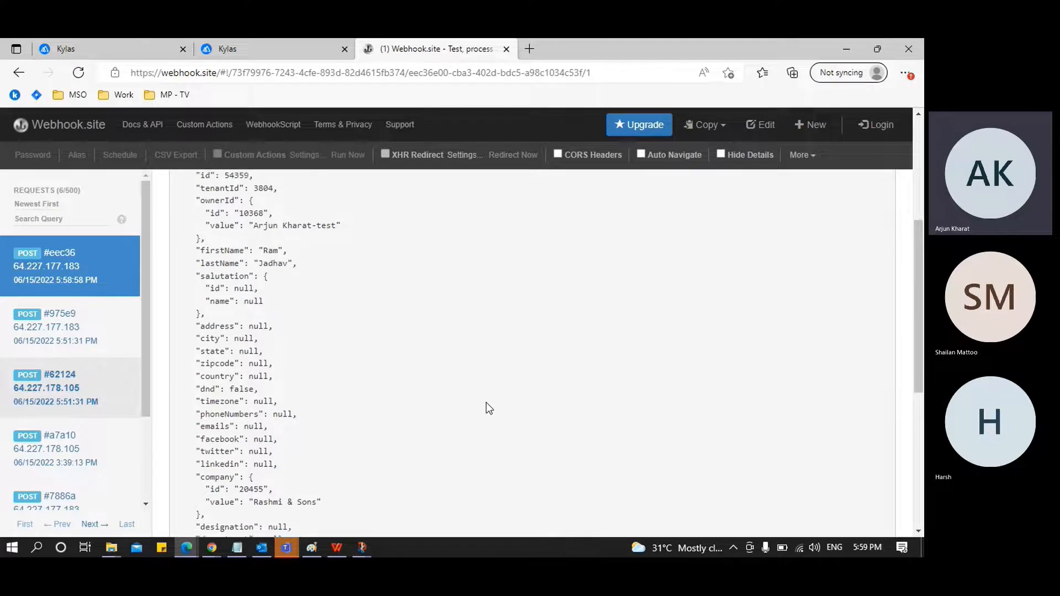
scroll(485, 403, "down", 2)
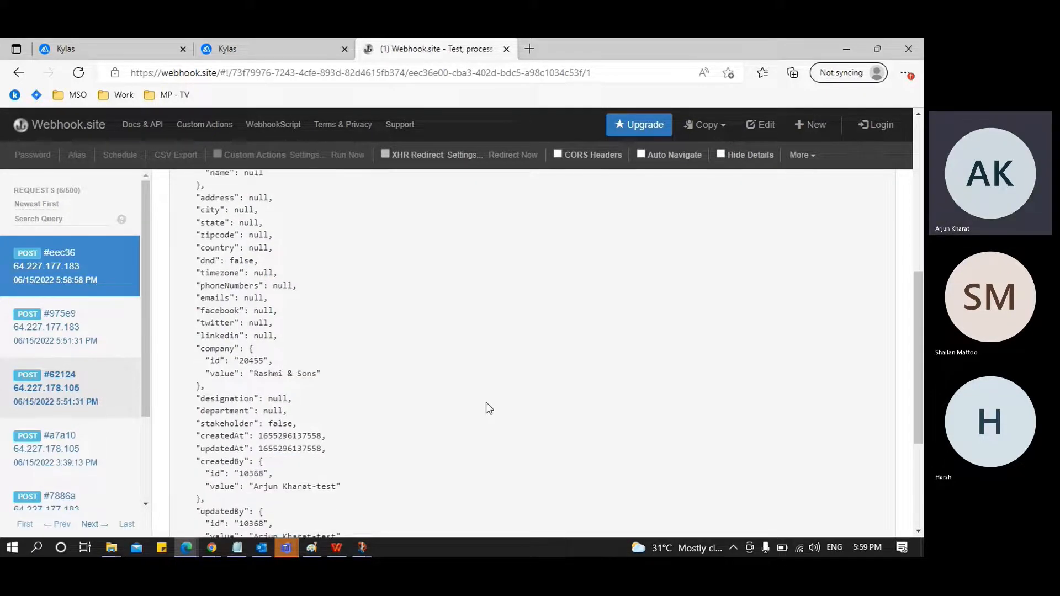
scroll(488, 408, "down", 1)
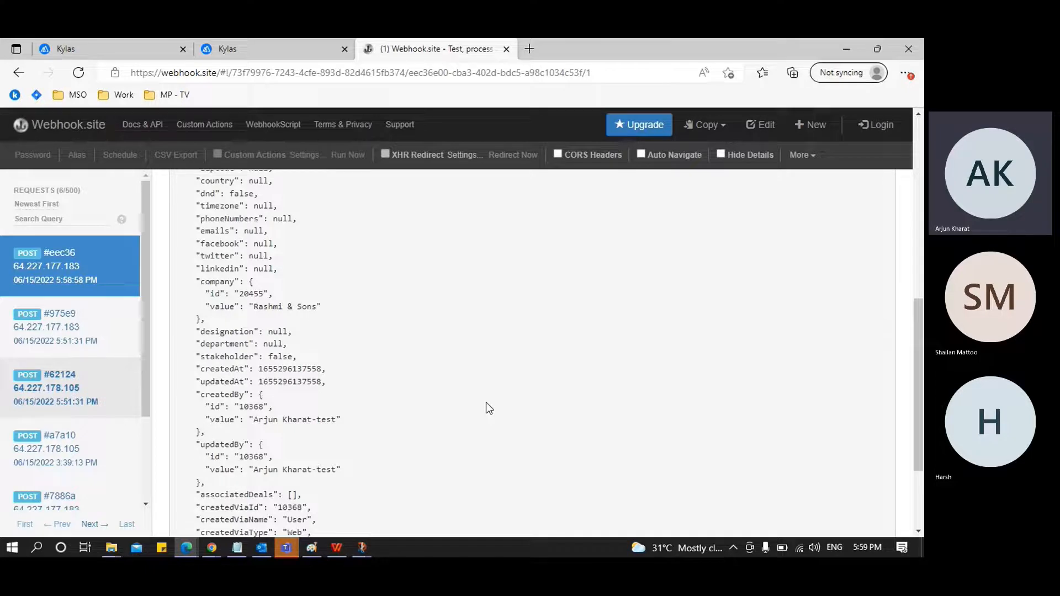
scroll(485, 408, "down", 2)
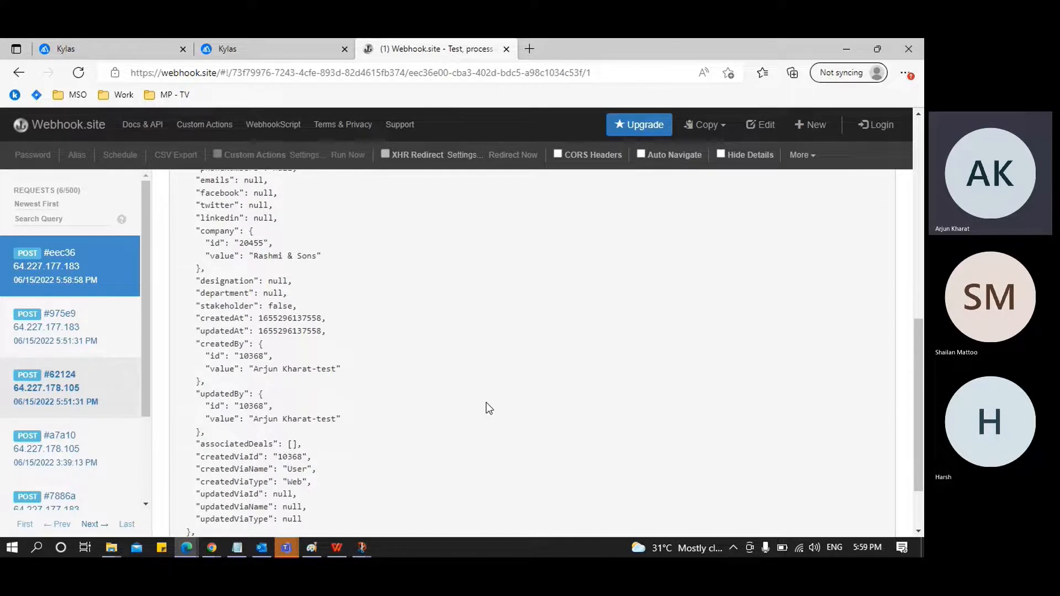
In Kylas, close the Contact webhook unsaved, then review the Deal Create webhook's request details, events and internals and cancel its editing
left_click(270, 48)
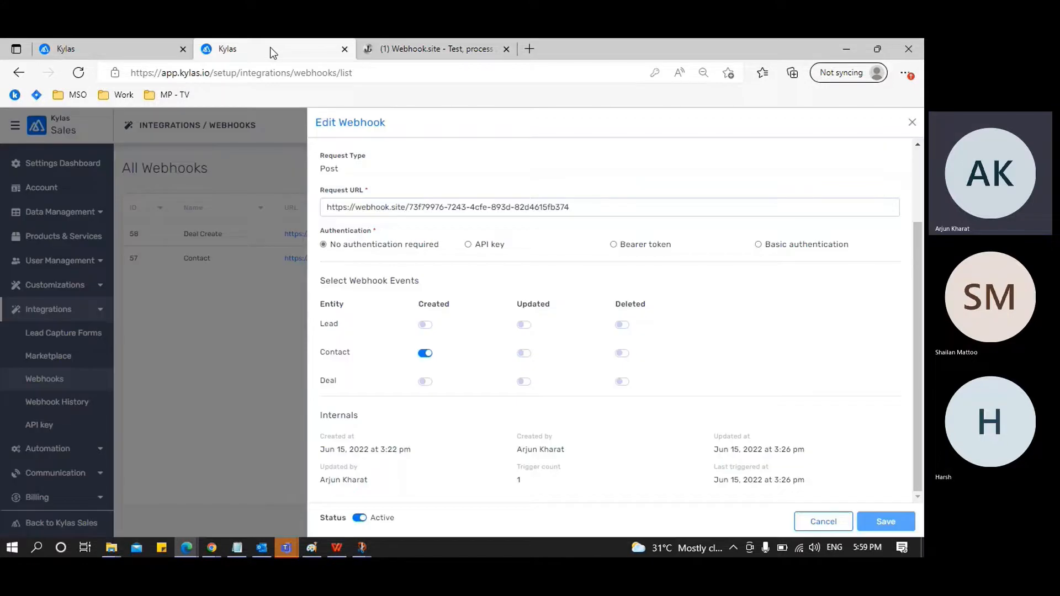
left_click(832, 522)
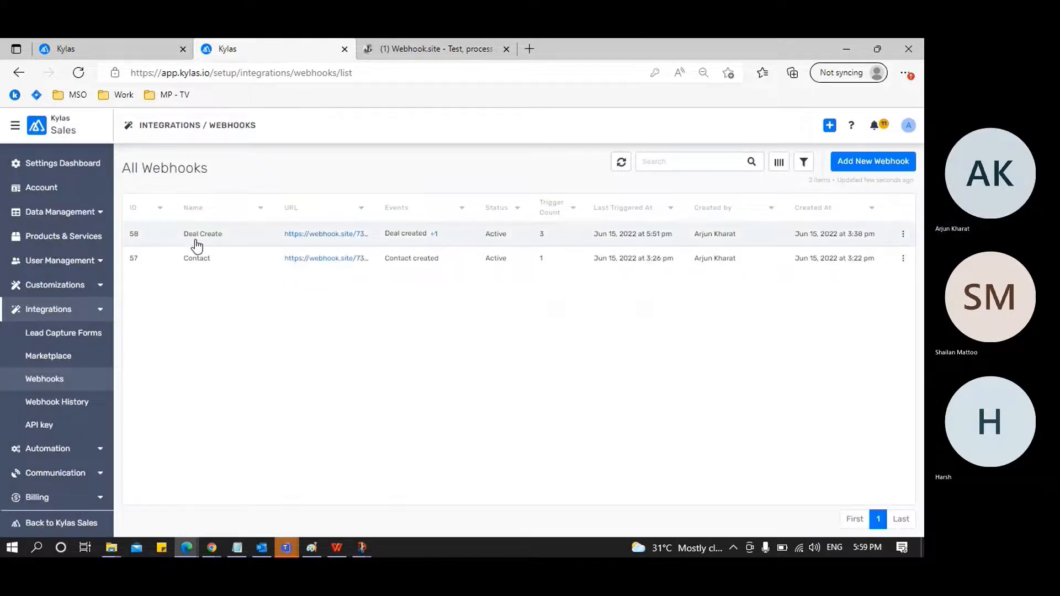
left_click(902, 234)
left_click(890, 258)
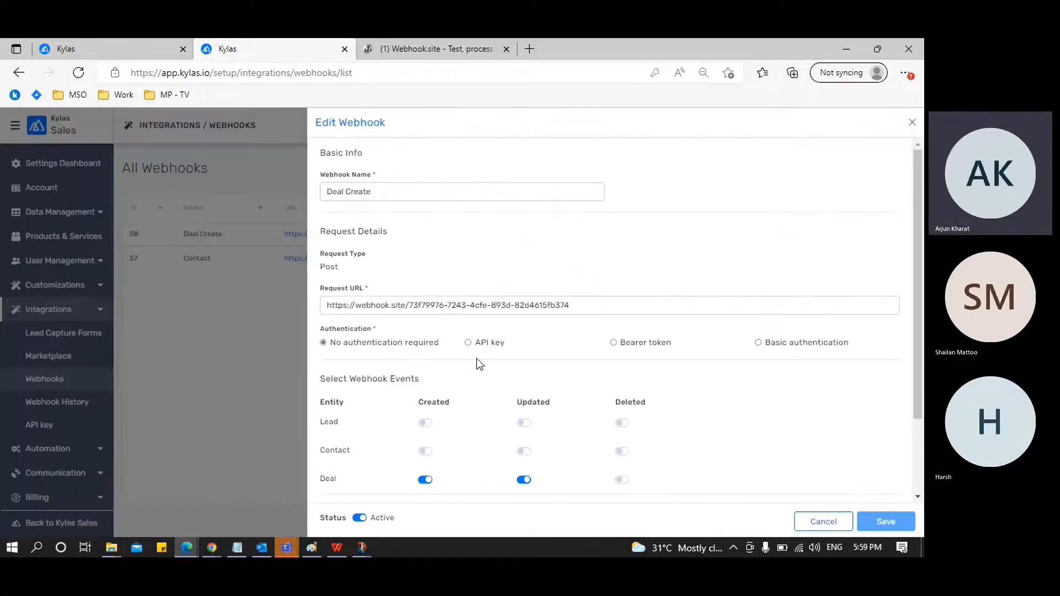
scroll(688, 217, "down", 1)
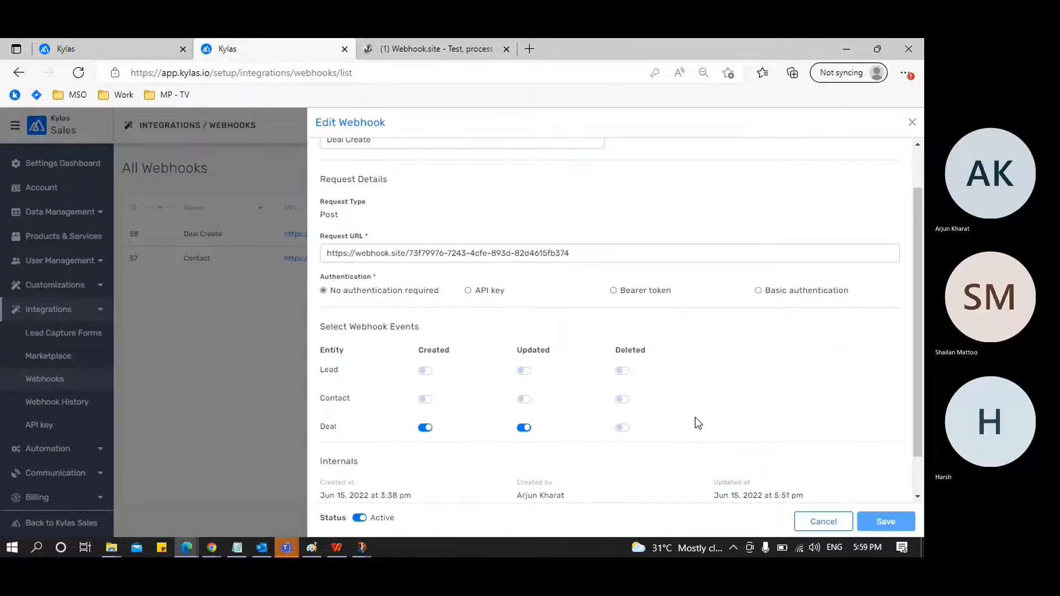
scroll(694, 418, "down", 1)
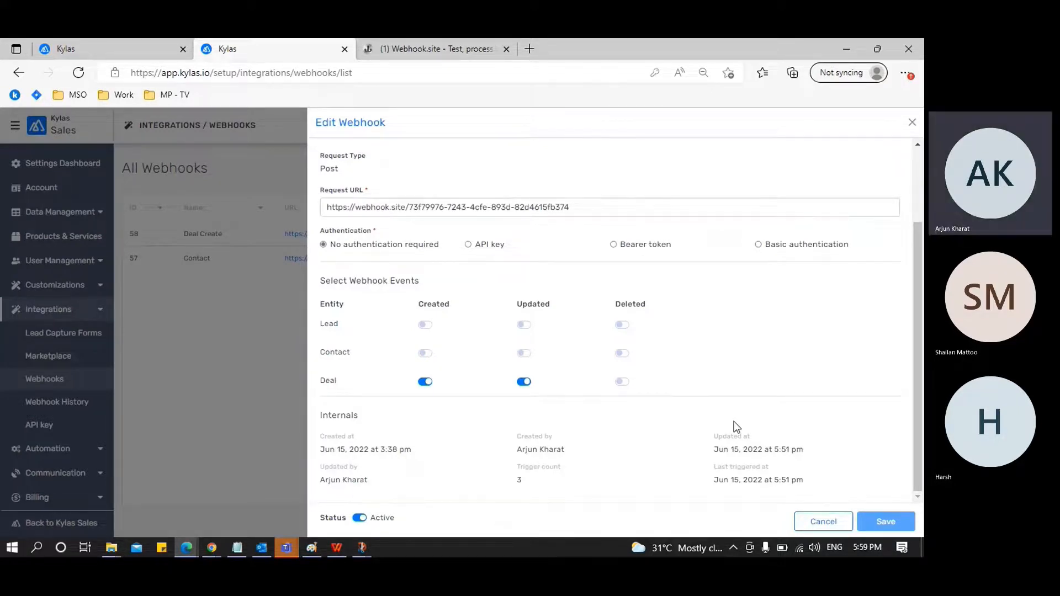
left_click(824, 522)
In Kylas, start a new deal named New Deal Webinar with an estimated closure date of 23-06-2022
left_click(128, 50)
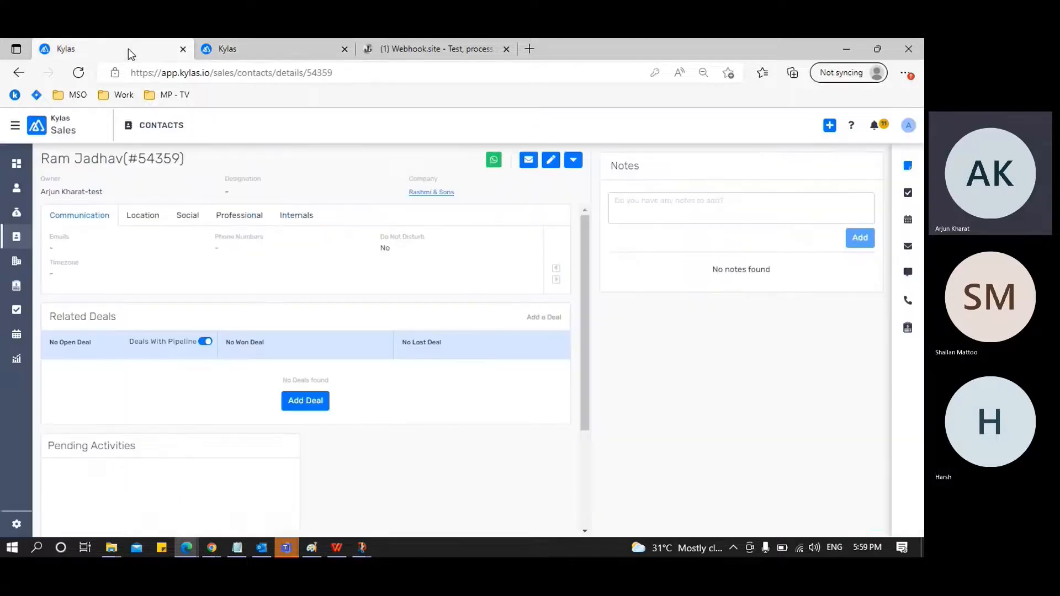
left_click(17, 212)
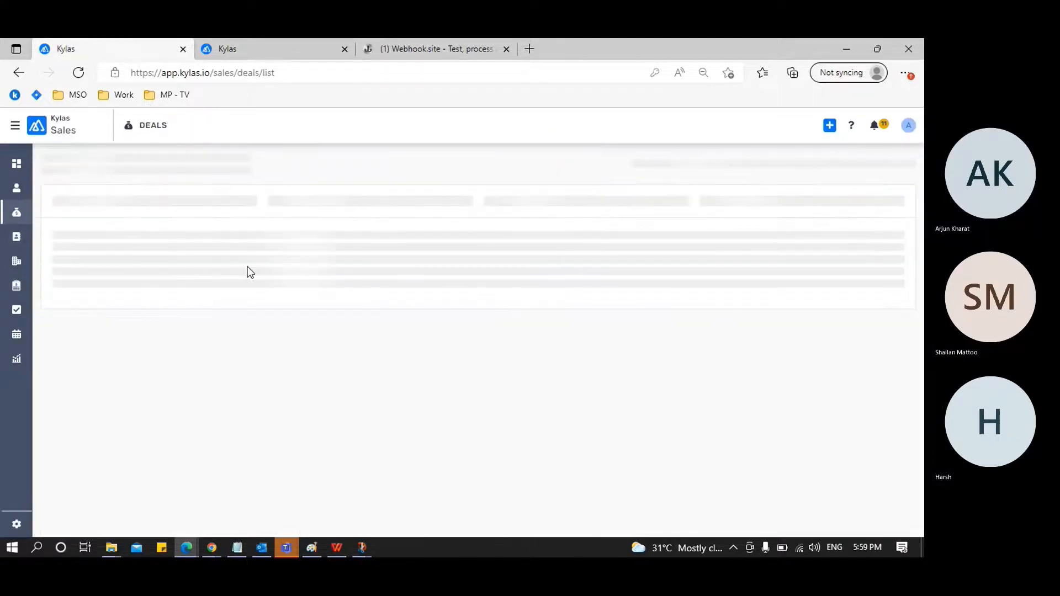
left_click(900, 161)
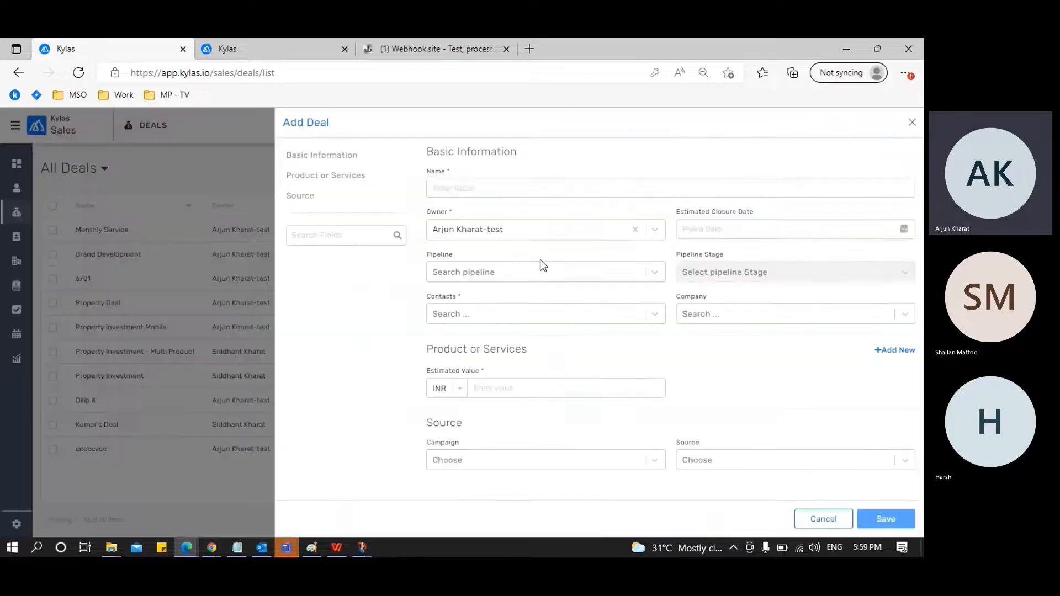
left_click(476, 190)
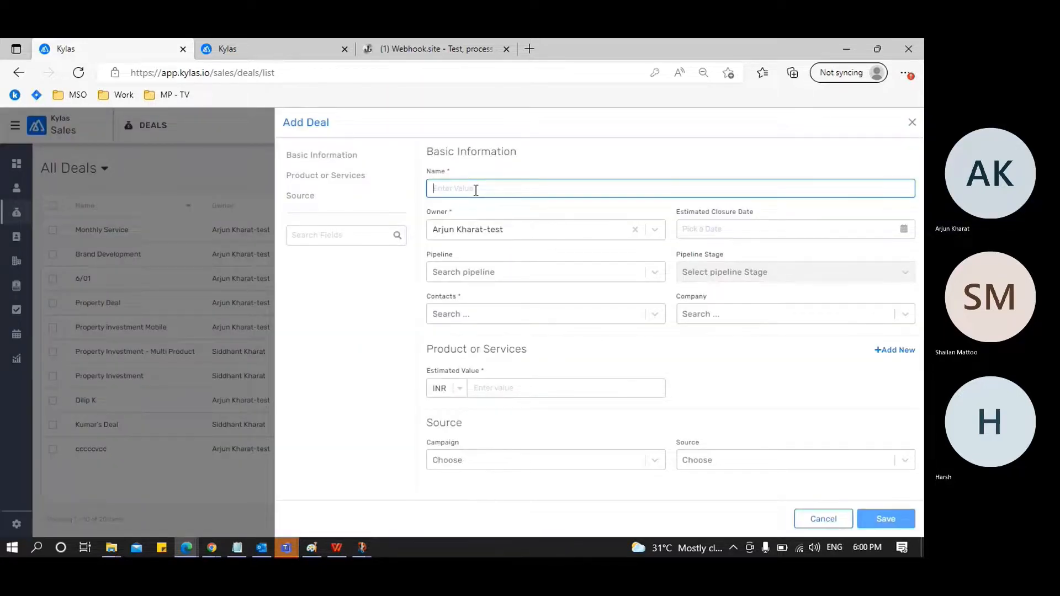
type("N")
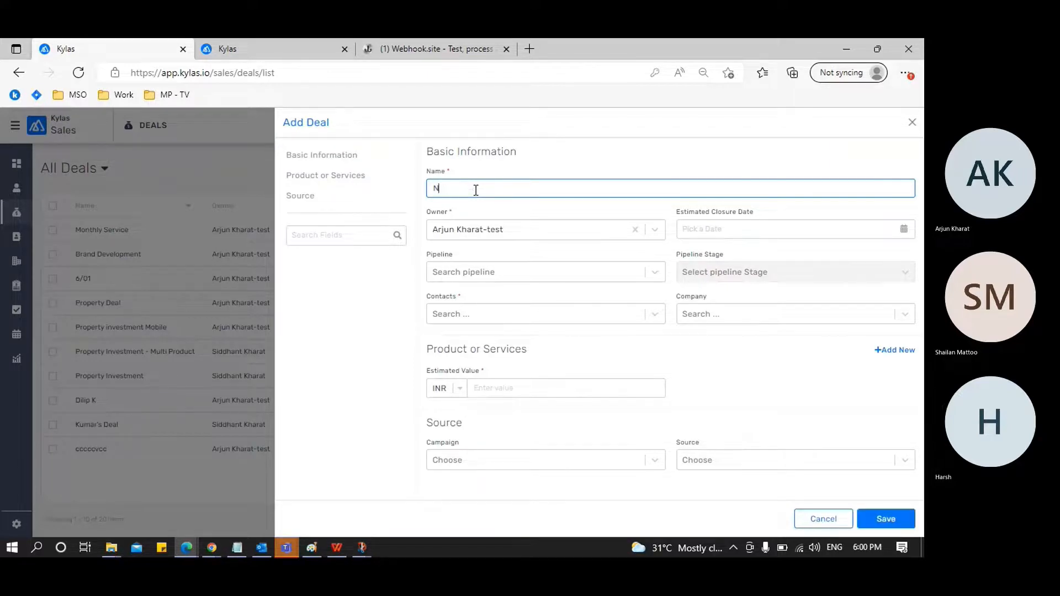
type("ew Deal Webinar")
left_click(717, 231)
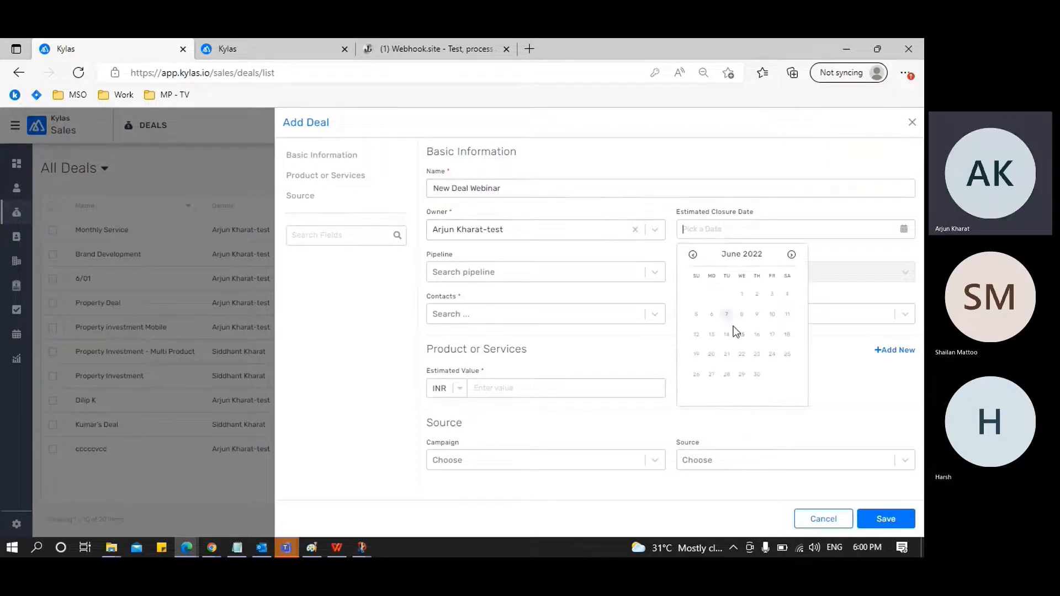
left_click(757, 360)
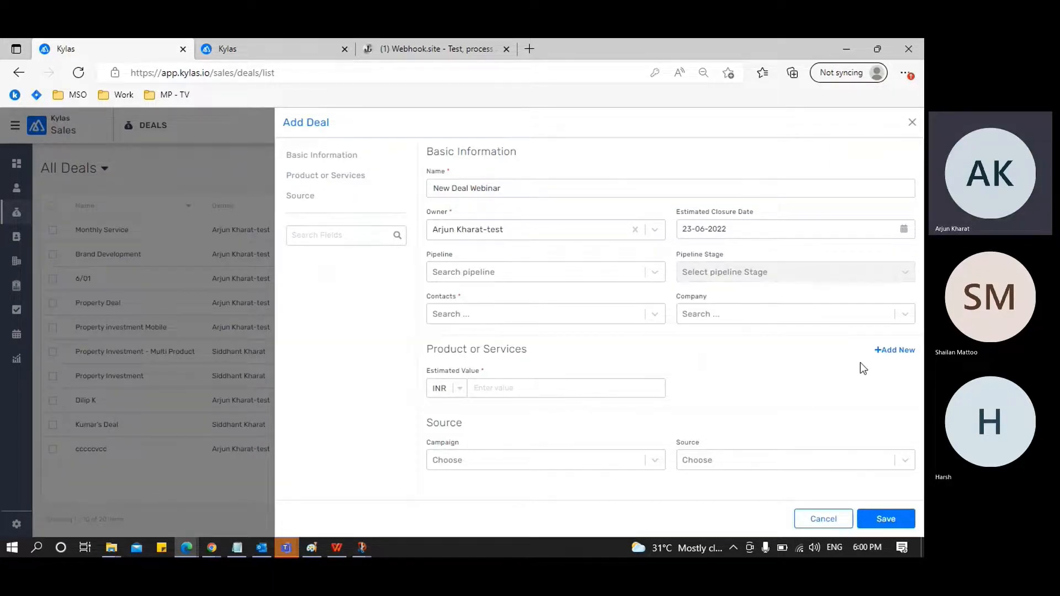
Add the product Cricket Kit to the deal with a quantity of 10
left_click(893, 351)
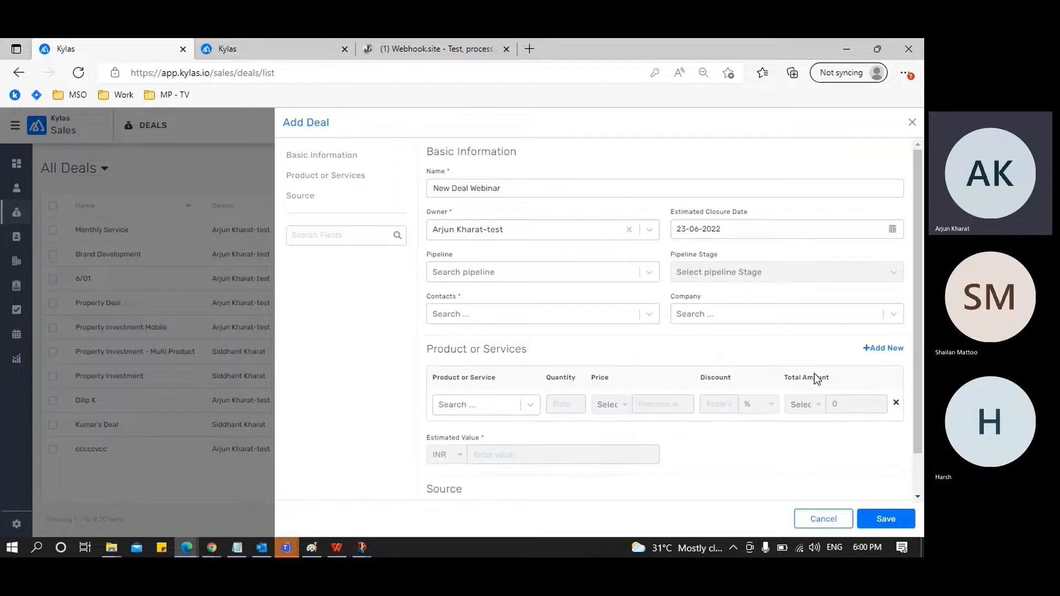
left_click(535, 406)
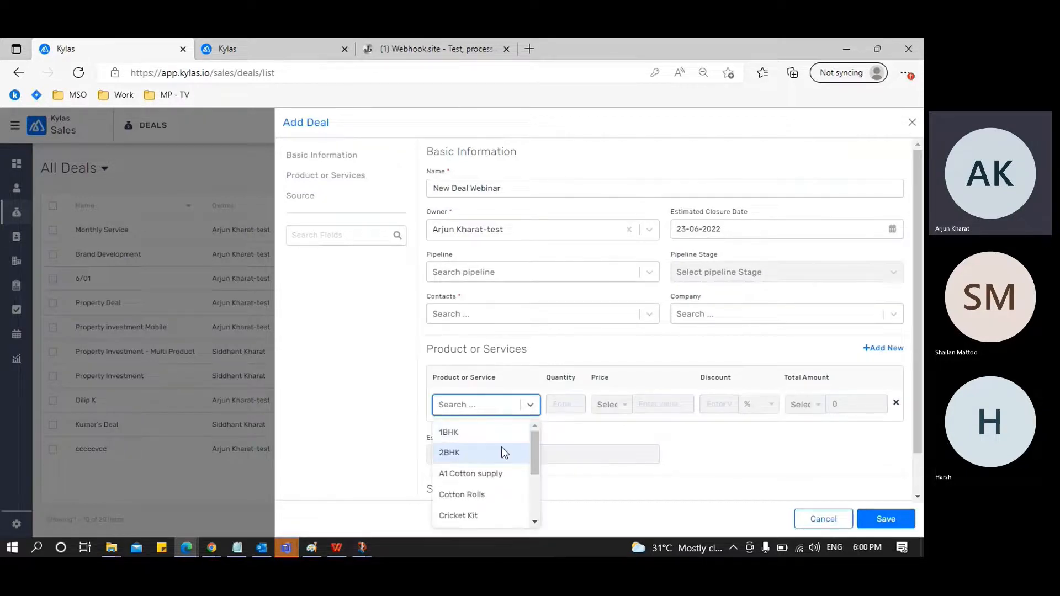
left_click(479, 513)
left_click(564, 396)
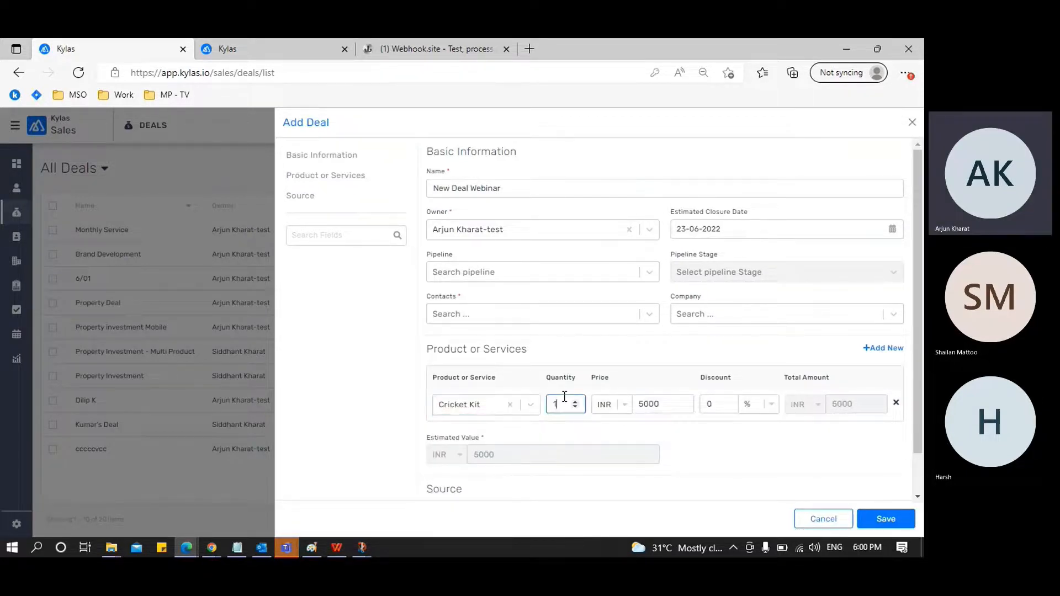
type("0")
Link the recently created contact to the deal and save the deal
scroll(723, 455, "down", 1)
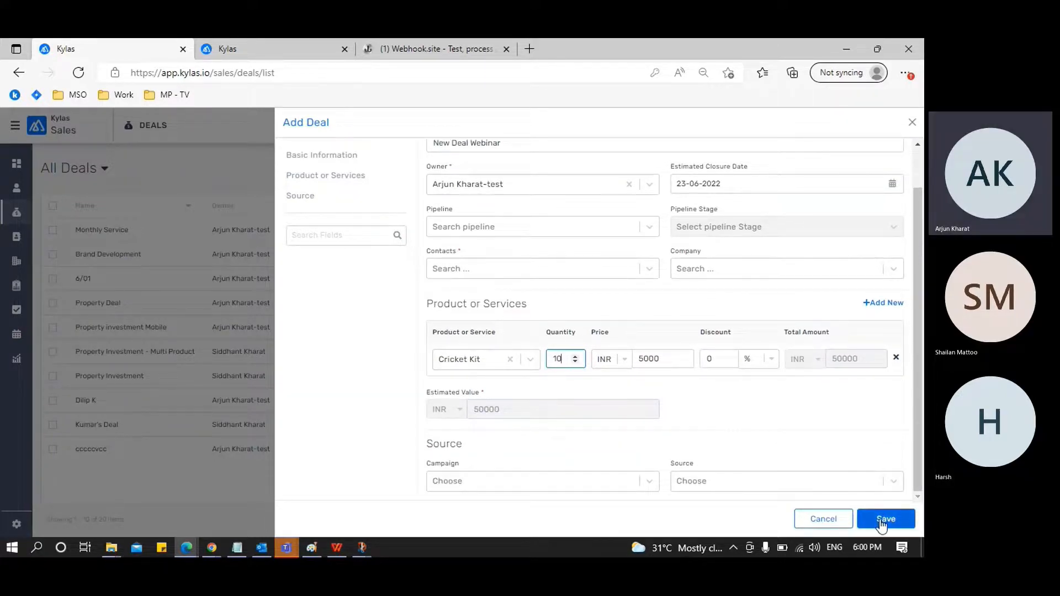
left_click(651, 275)
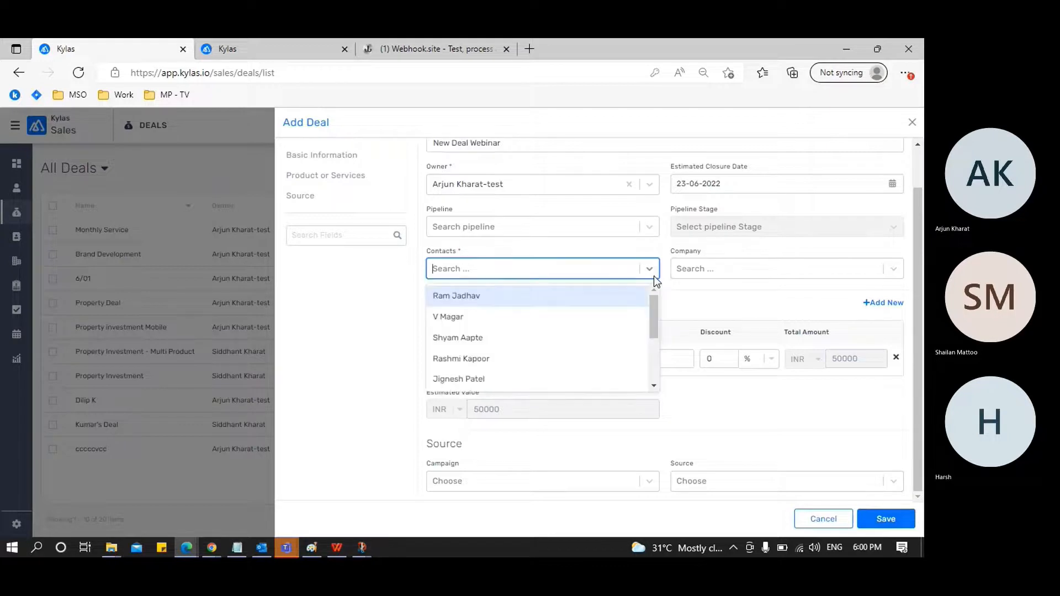
left_click(565, 296)
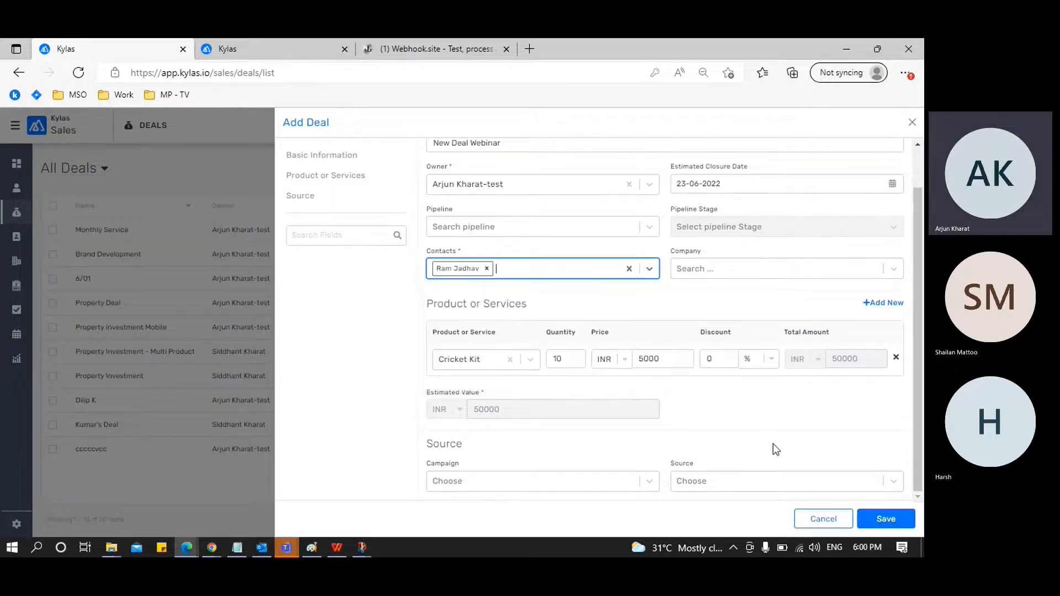
left_click(878, 514)
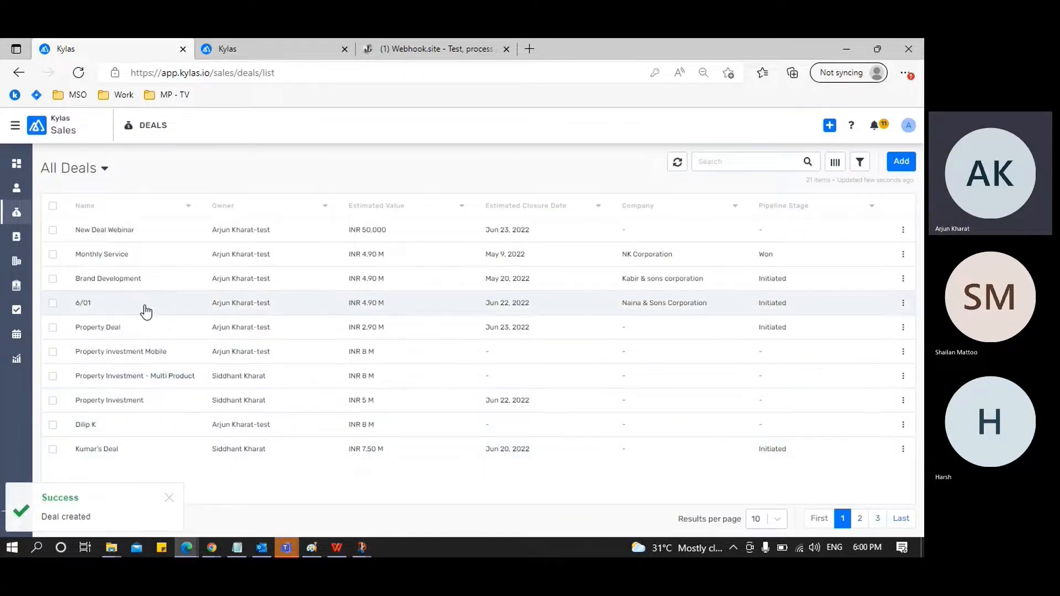
Switch to Webhook.site, open the newest POST request, and examine the deal's name, owner, values, contact, products and event in its raw JSON content
left_click(422, 55)
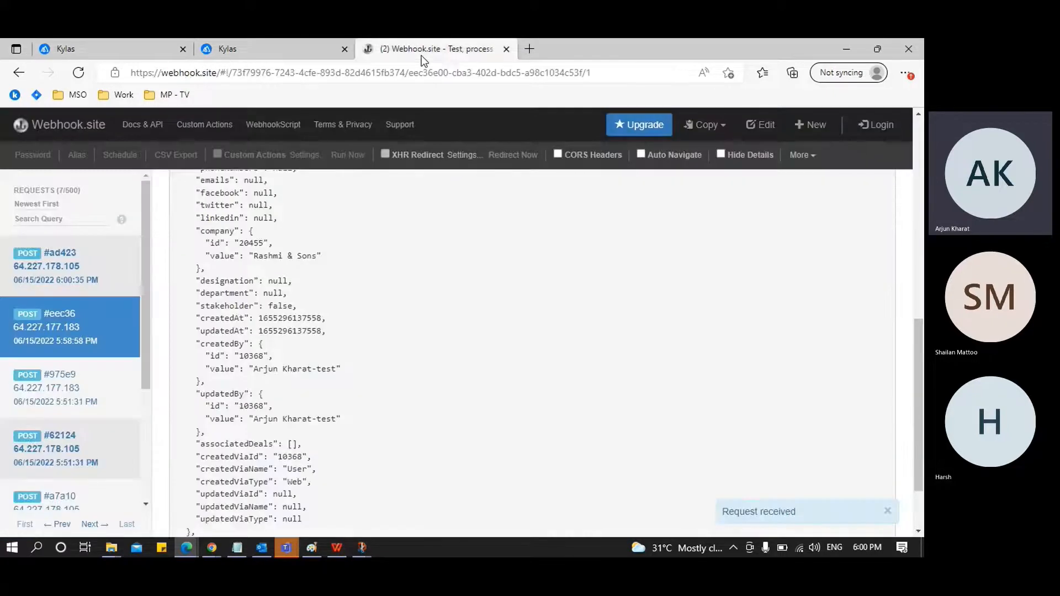
left_click(105, 282)
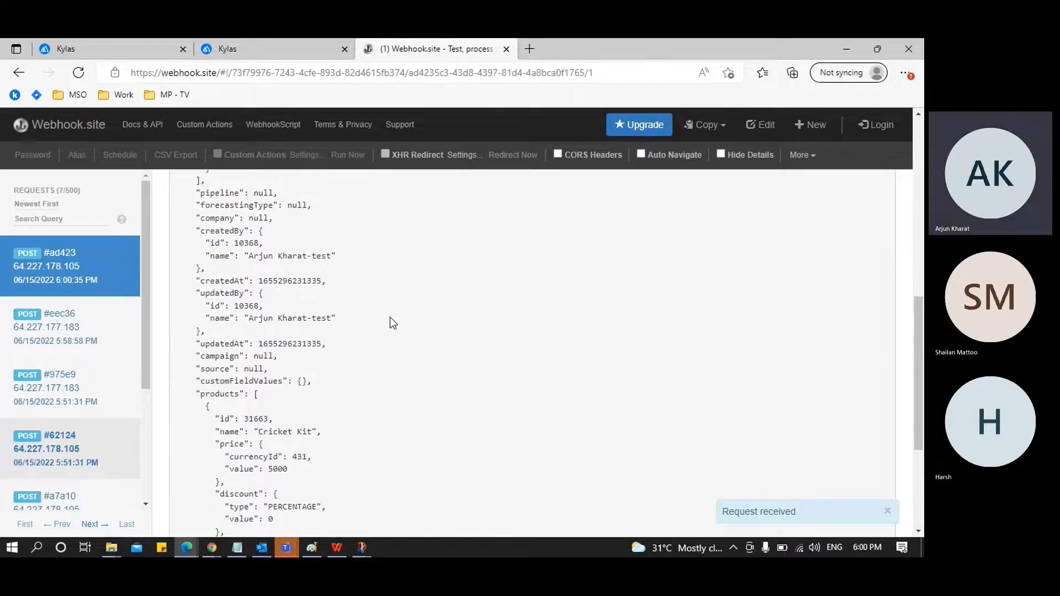
scroll(390, 319, "up", 1)
scroll(389, 317, "up", 6)
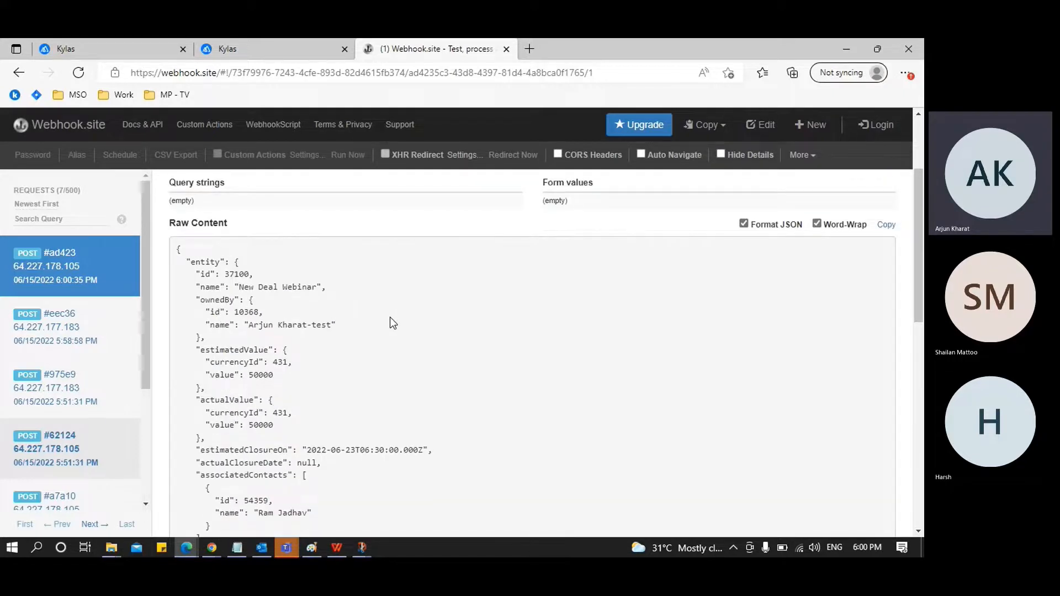
scroll(390, 318, "down", 1)
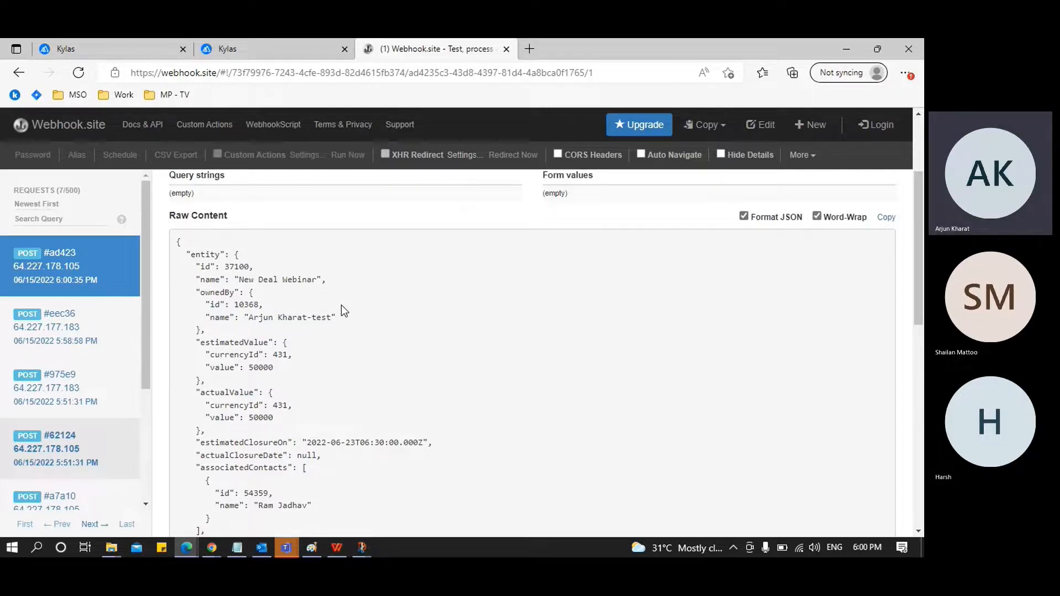
scroll(341, 305, "down", 1)
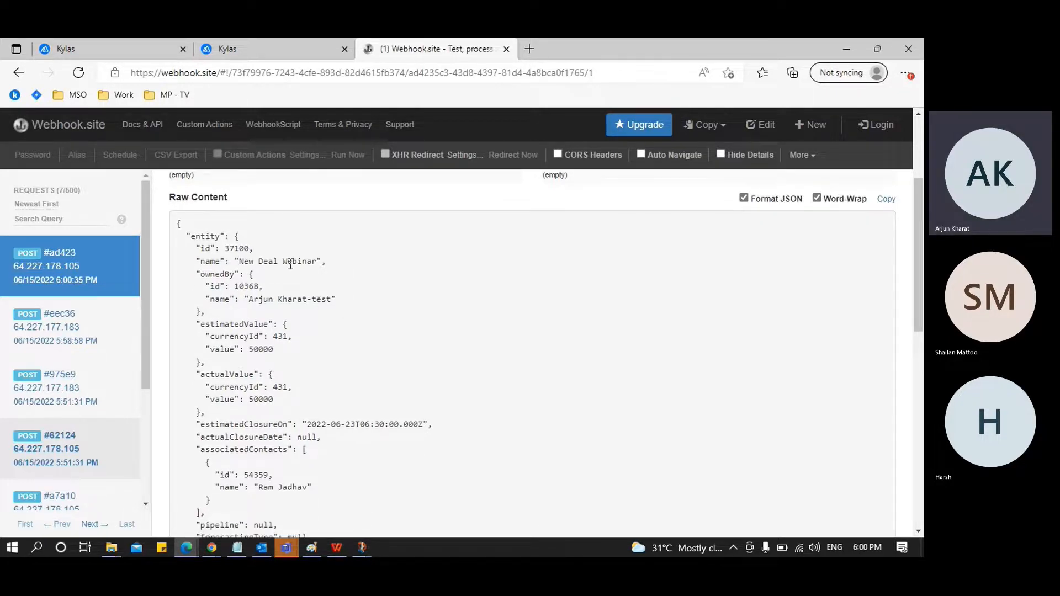
scroll(362, 271, "down", 2)
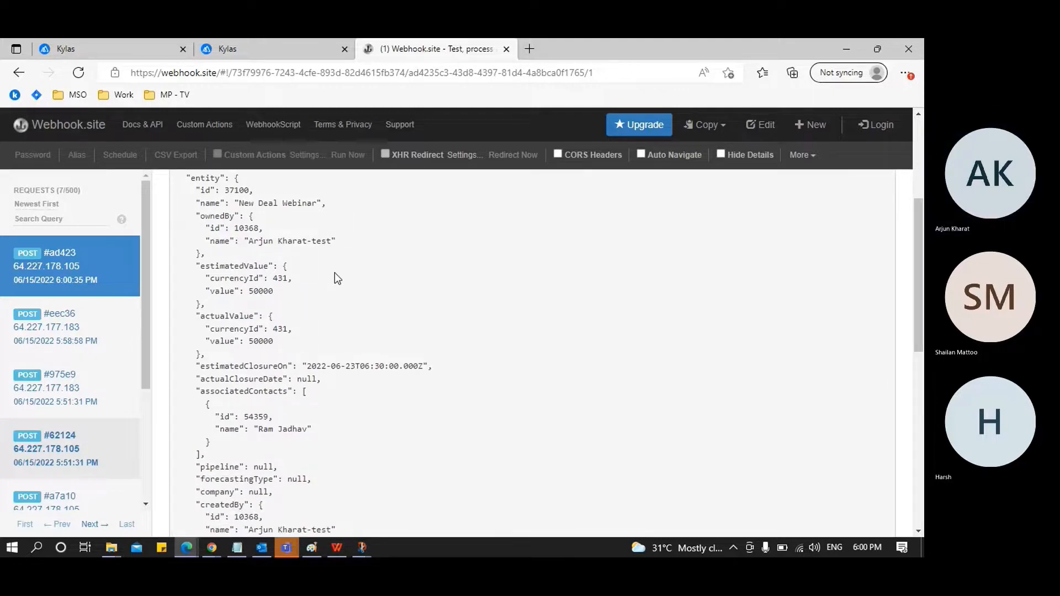
left_click_drag(254, 244, 311, 243)
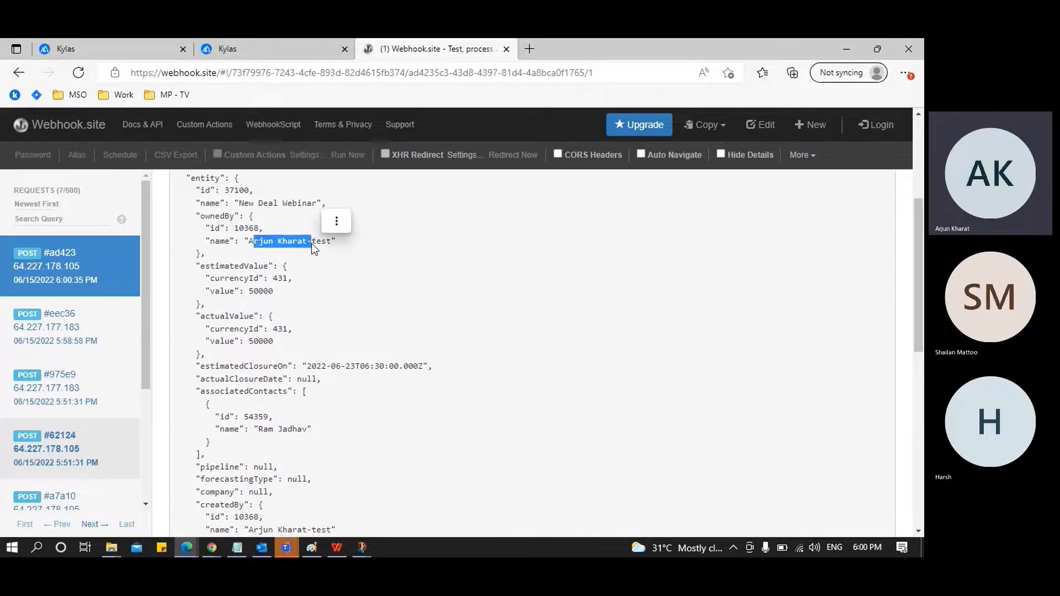
scroll(379, 308, "down", 2)
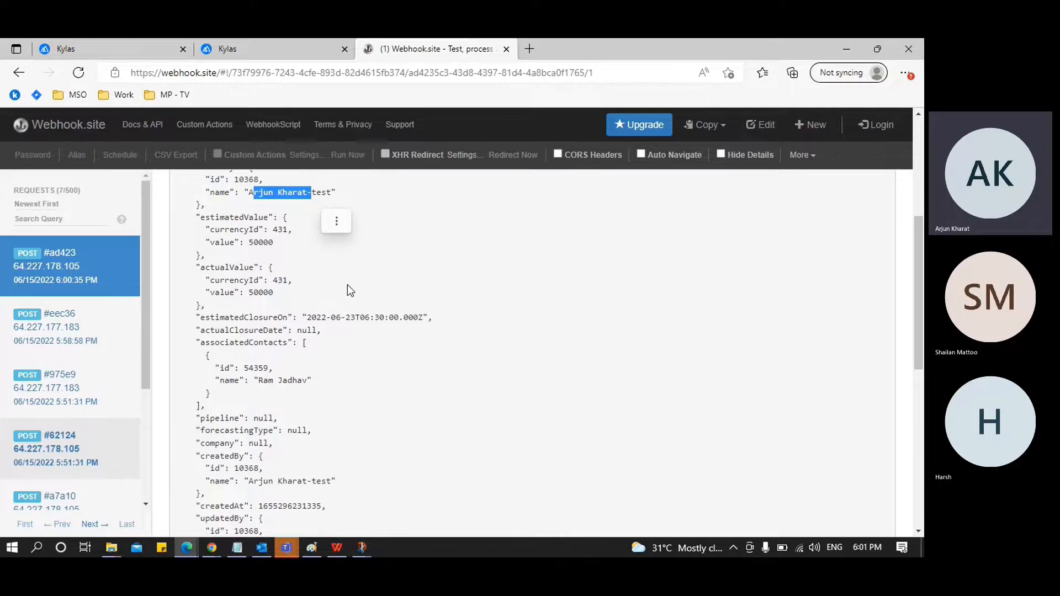
scroll(348, 286, "down", 4)
scroll(350, 289, "down", 2)
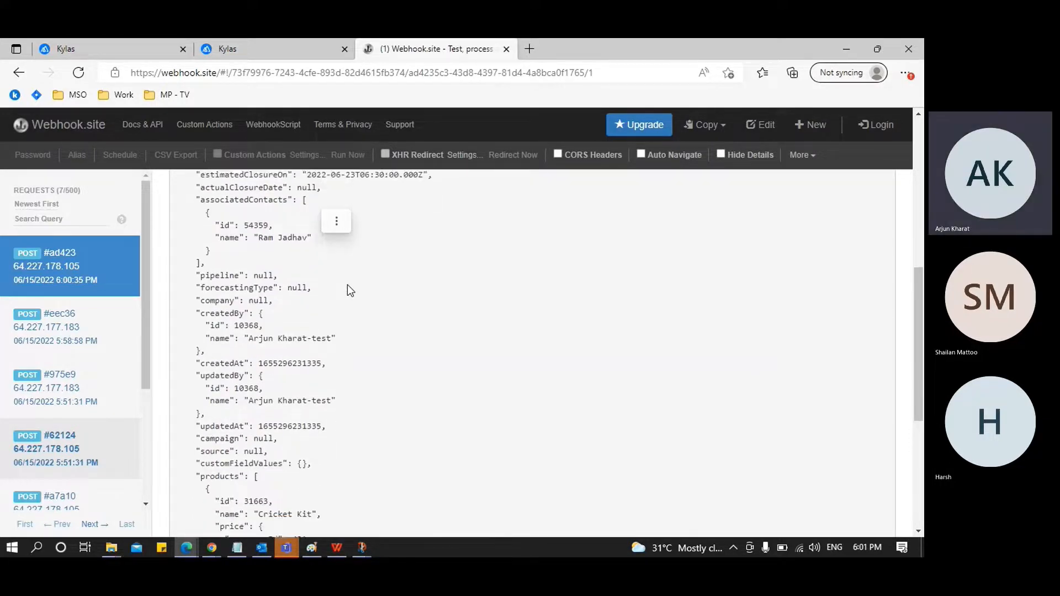
scroll(347, 285, "down", 7)
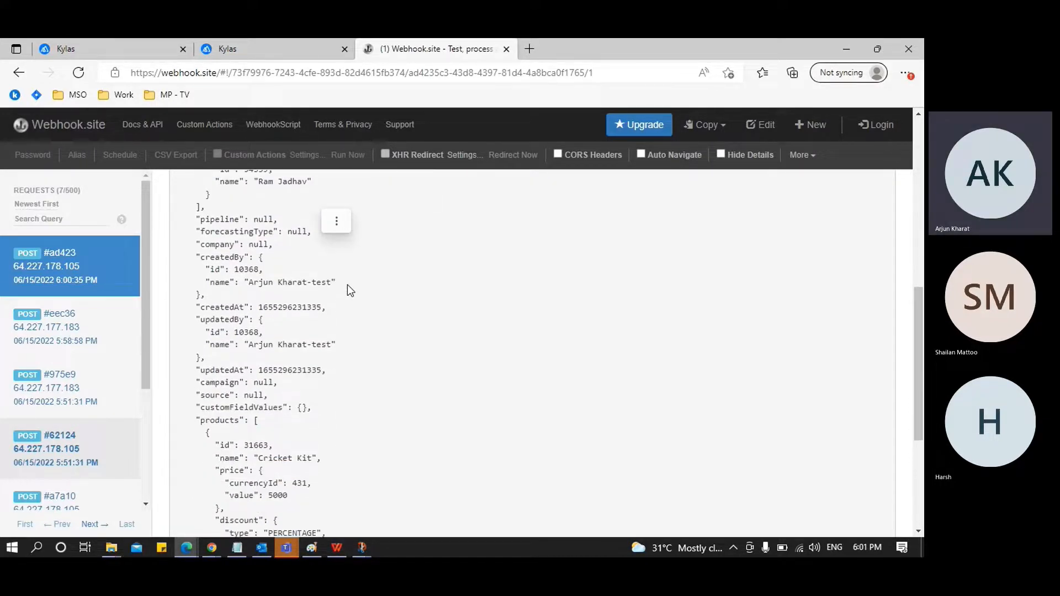
scroll(347, 283, "down", 3)
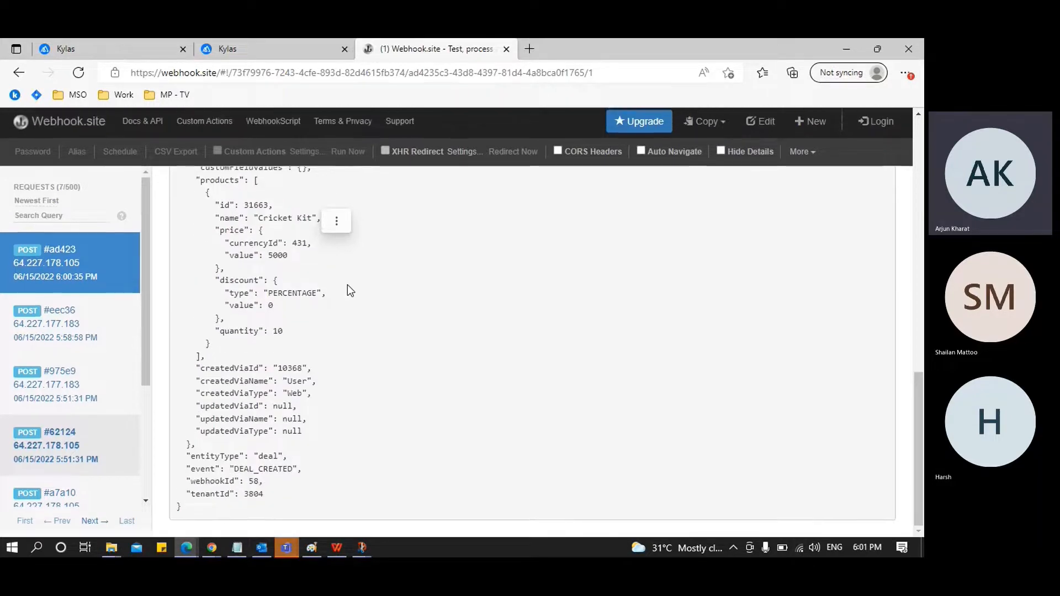
In Kylas Webhook History, examine the newest Deal created entry's JSON payload and response, close it, and switch to the presentation slides
left_click(266, 55)
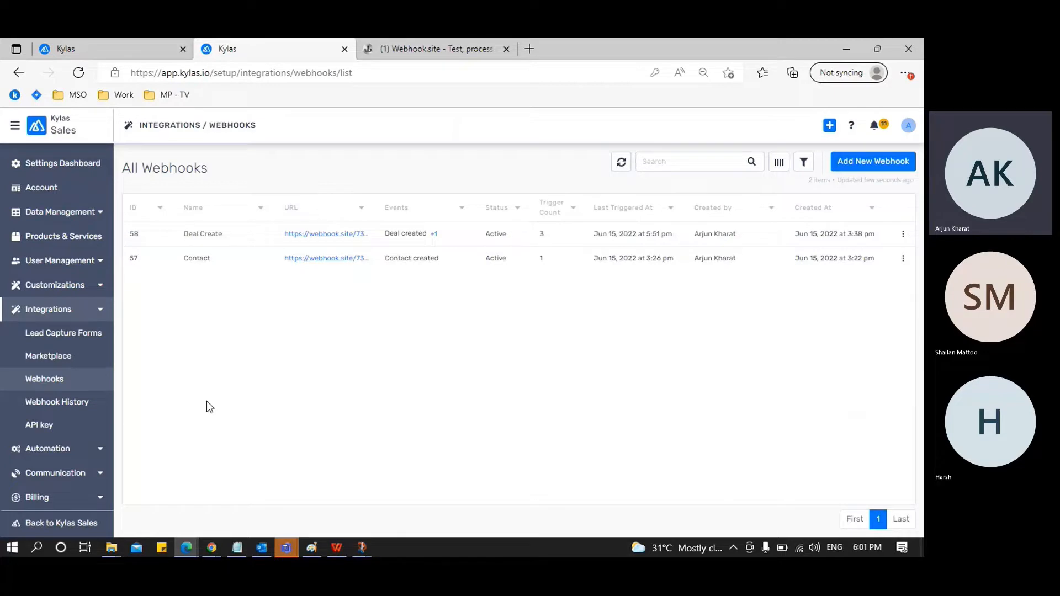
left_click(68, 408)
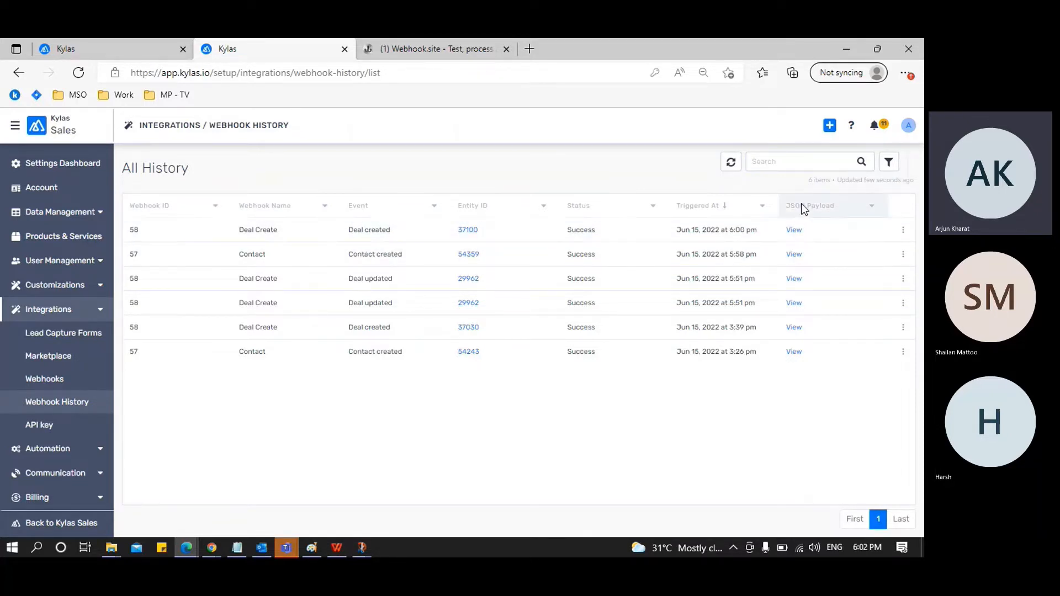
left_click(794, 231)
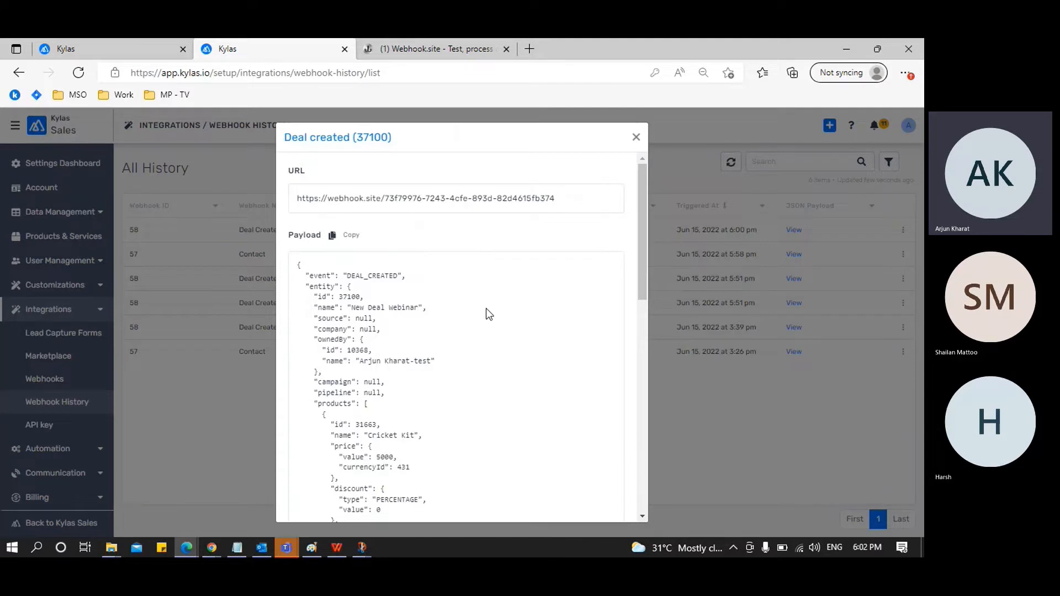
scroll(487, 309, "down", 1)
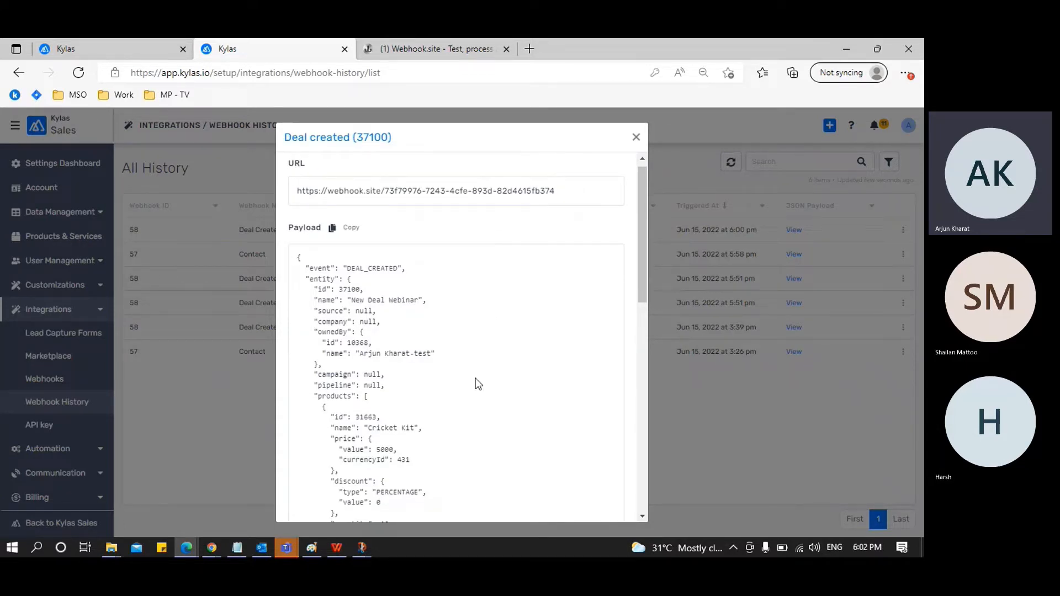
scroll(478, 383, "down", 10)
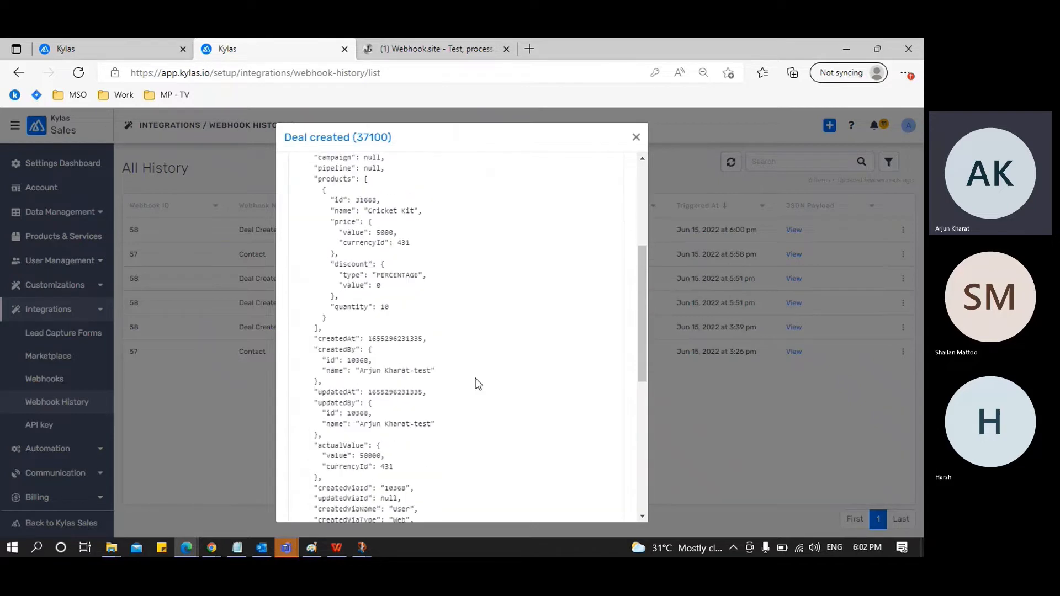
scroll(478, 384, "down", 3)
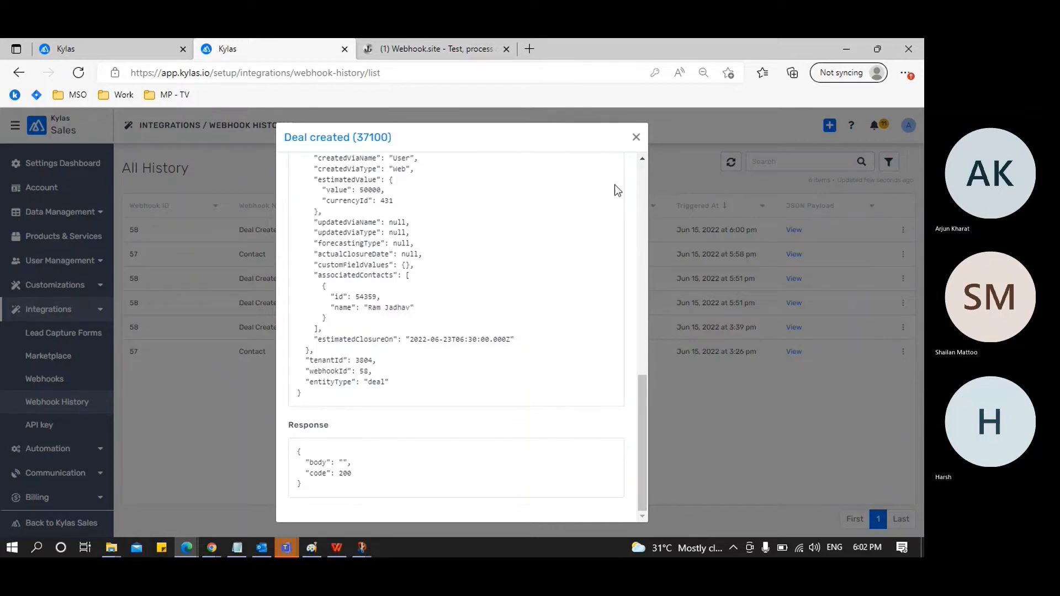
left_click(636, 137)
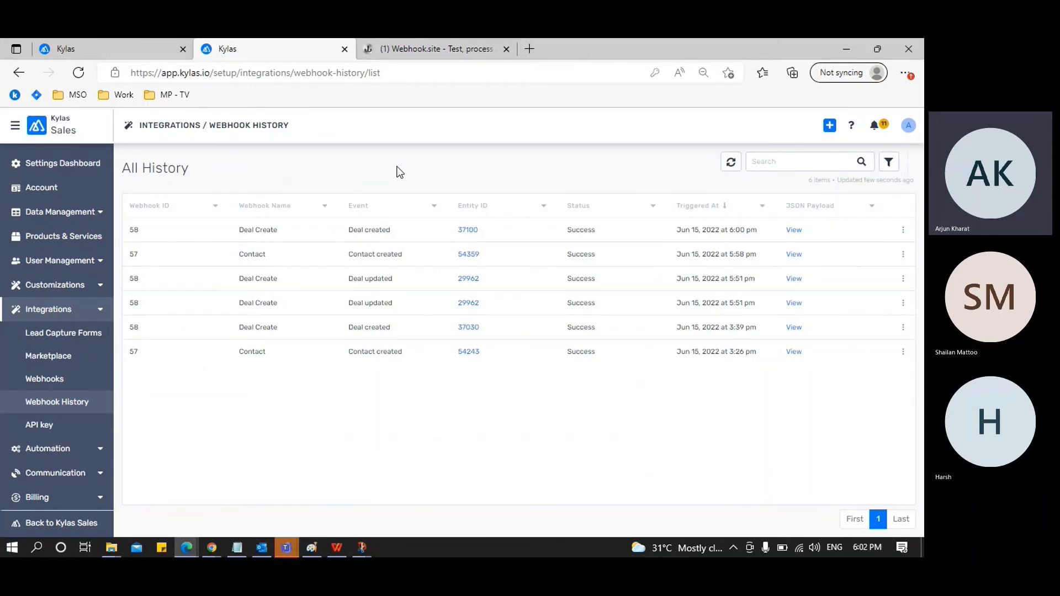
key("alt+Tab")
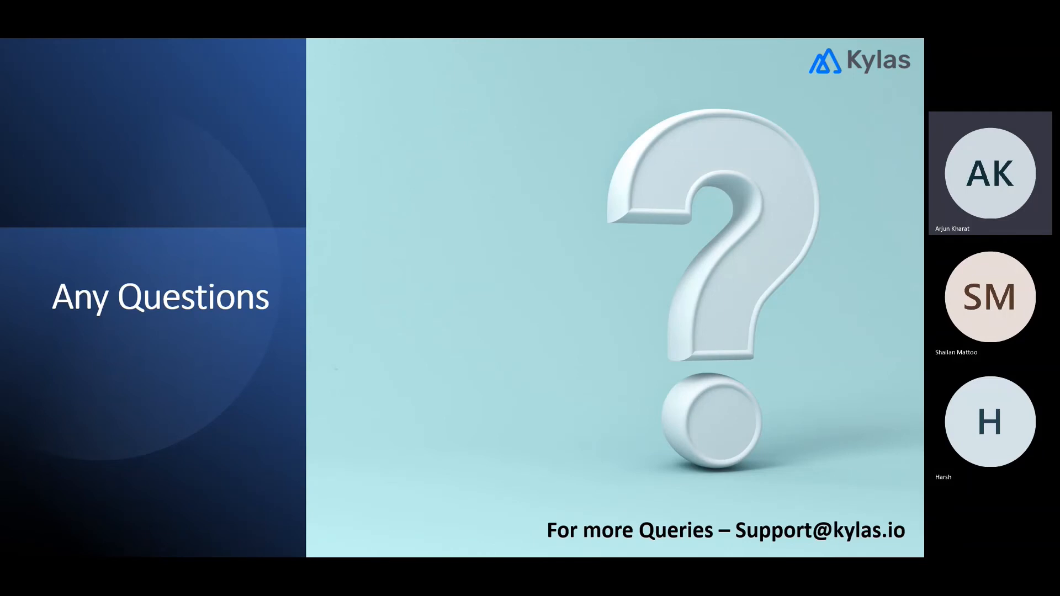